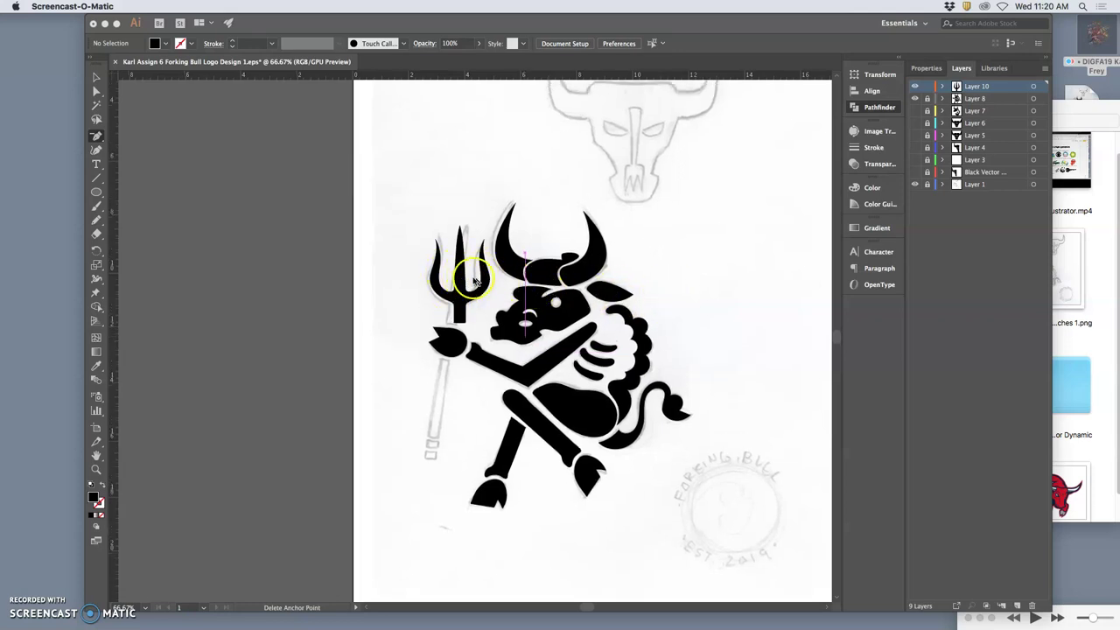
- Select the whole trident head and rotate it slightly clockwise to match the tilt of the sketched fork
scroll(476, 282, "up", 5)
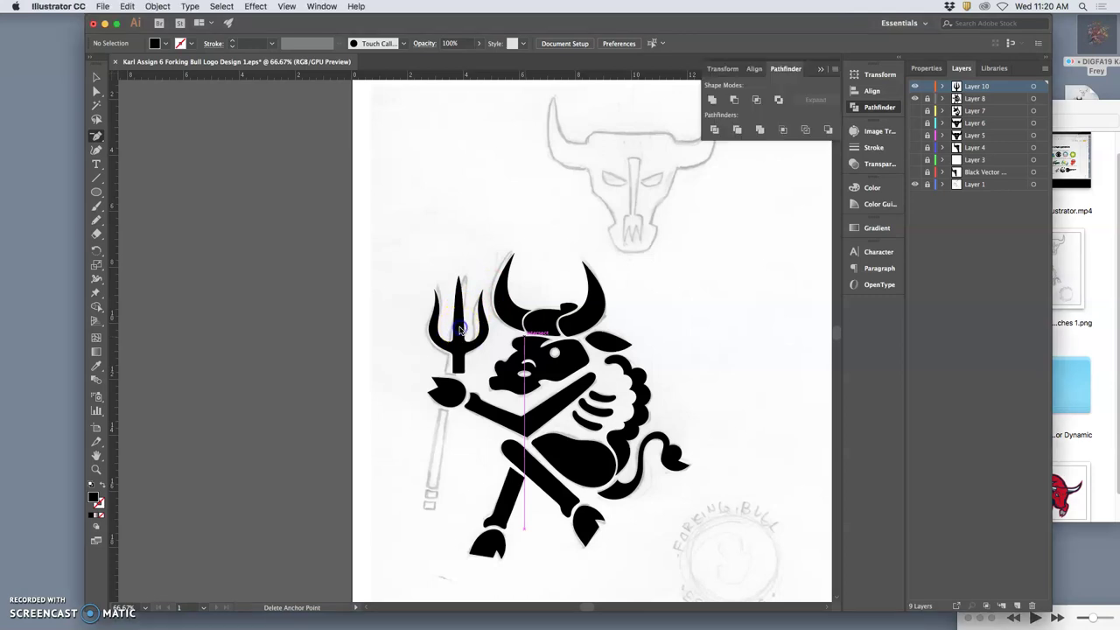
scroll(237, 128, "left", 1)
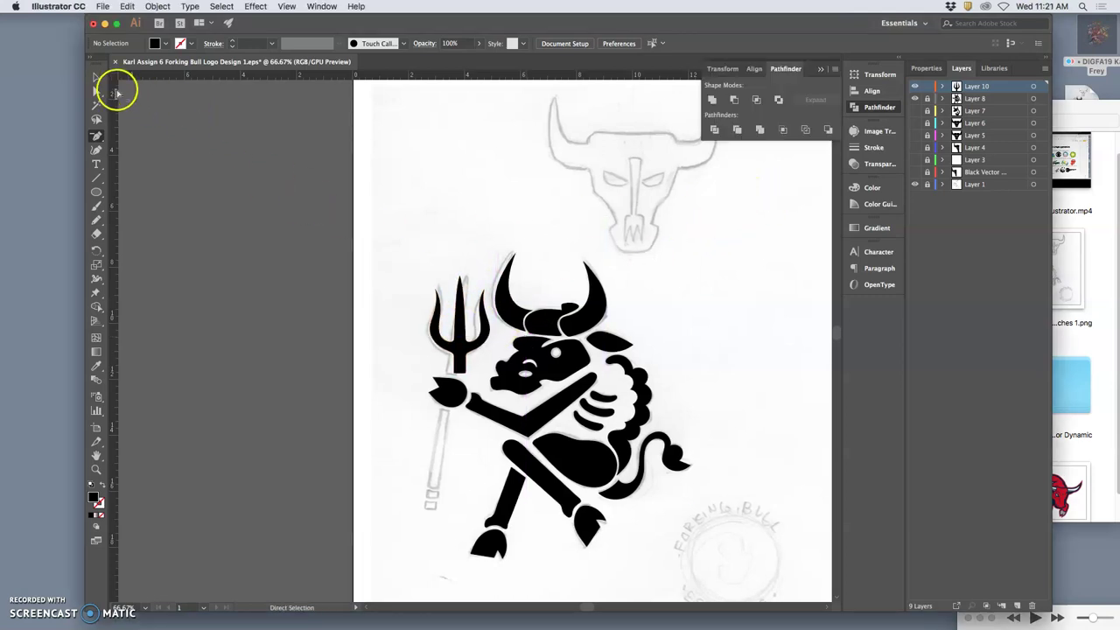
left_click(96, 91)
left_click(458, 350)
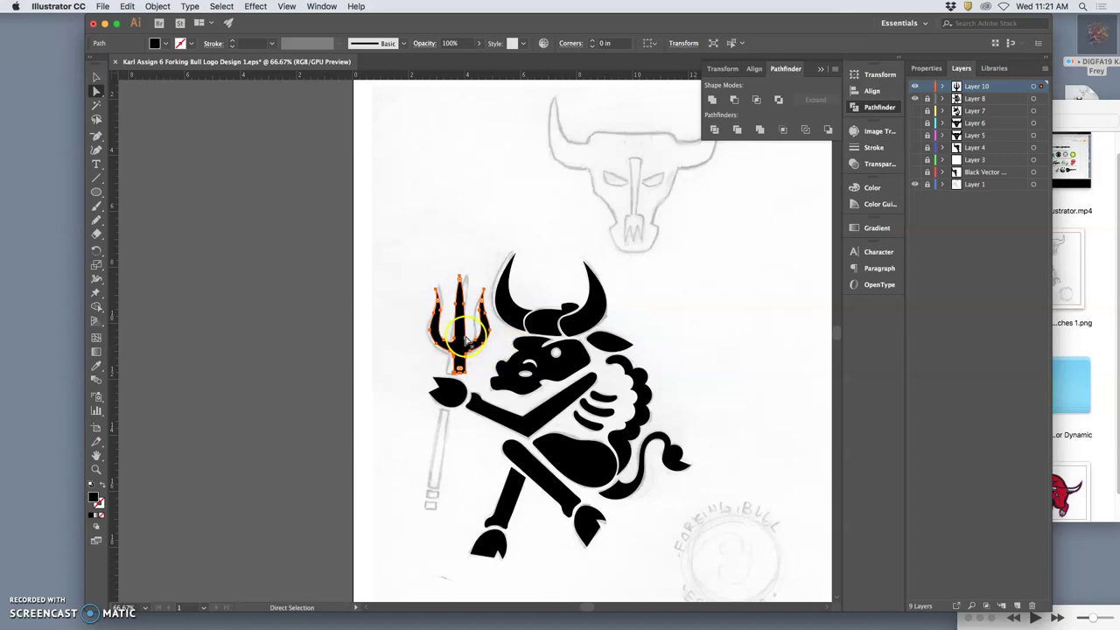
left_click(463, 344)
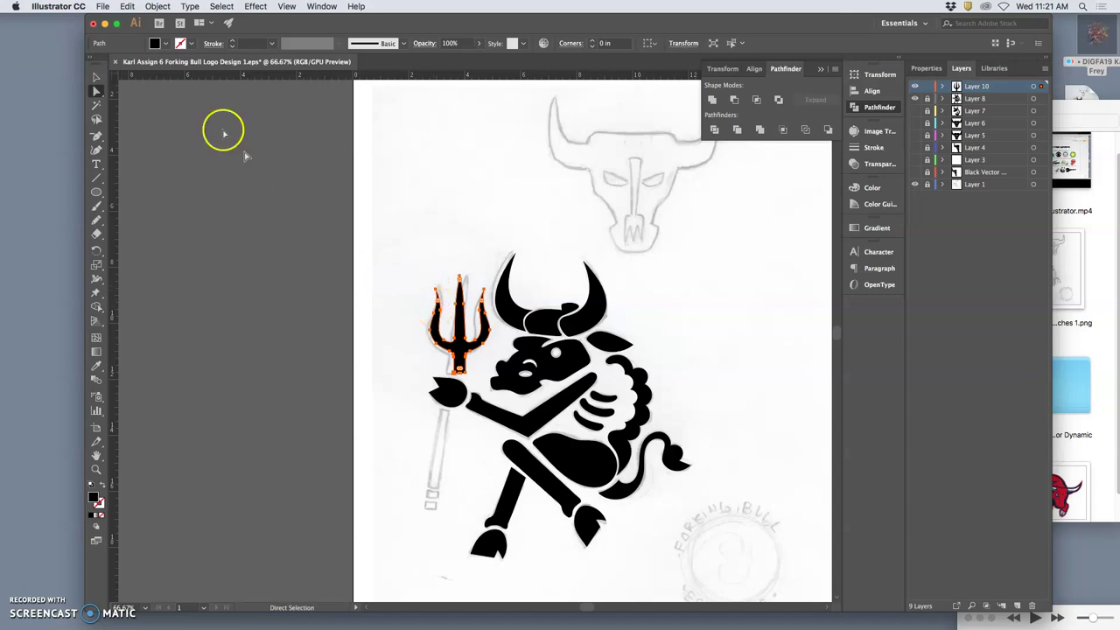
left_click(96, 77)
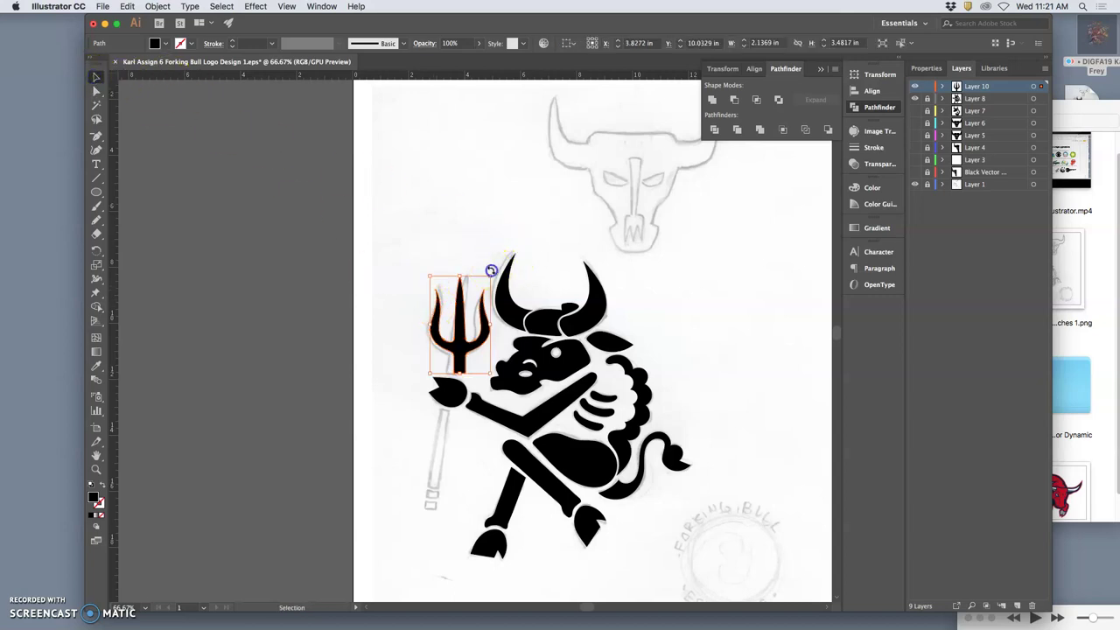
left_click_drag(490, 271, 493, 276)
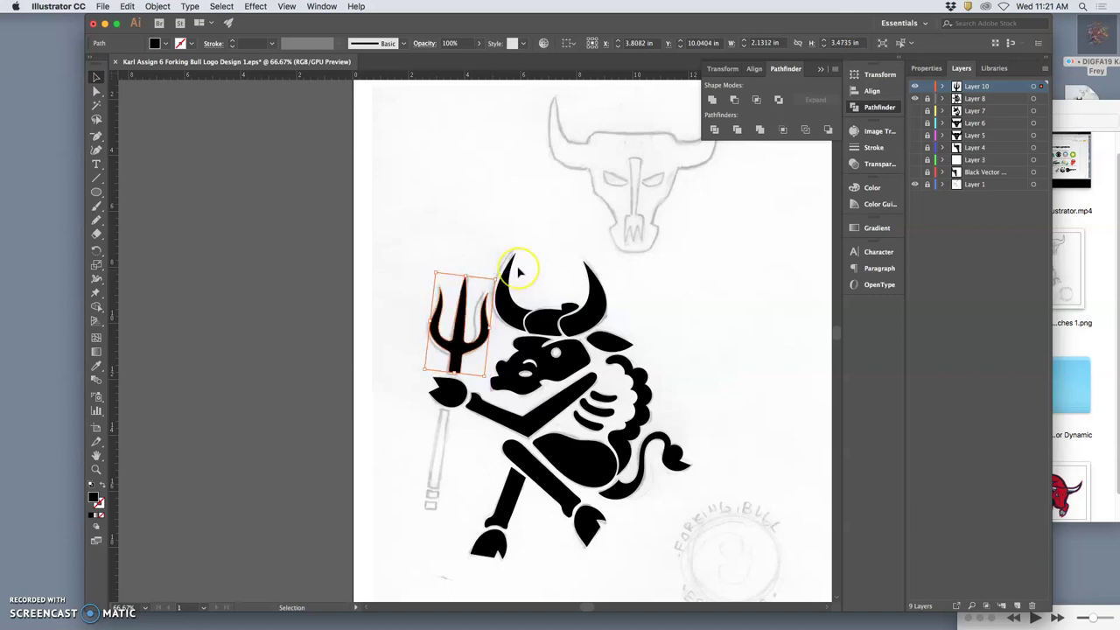
- Nudge the rotated trident head slightly left and down so it lines up above the bull's hand, and deselect it
key("Left")
key("Left")
key("Left")
key("Left")
key("Left")
key("Left")
key("Left")
key("Left")
key("Left")
key("Left")
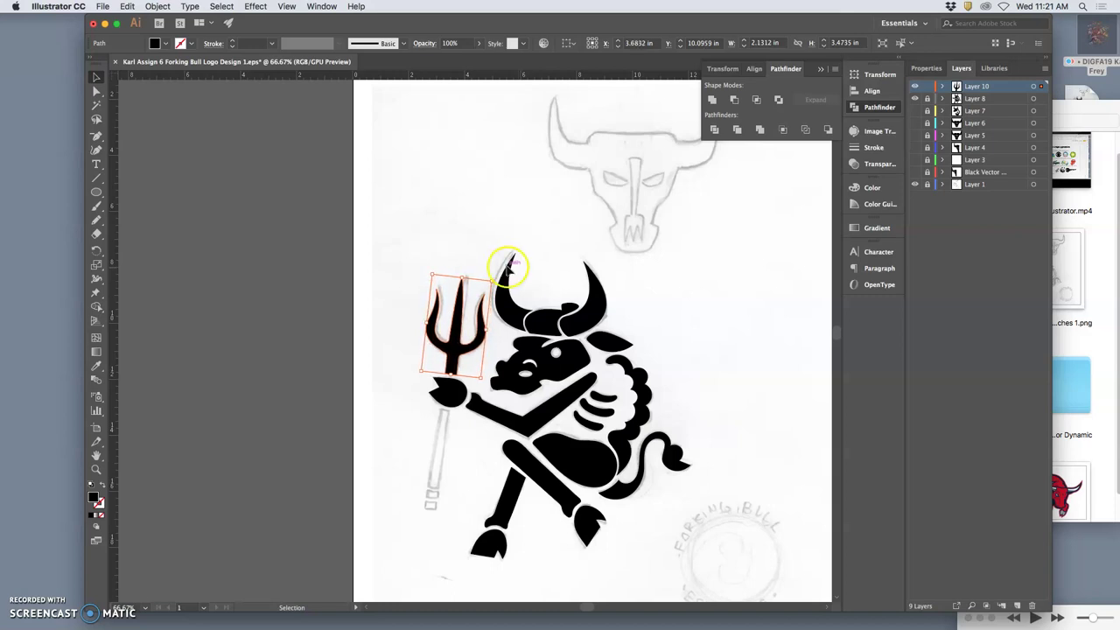
left_click(498, 331)
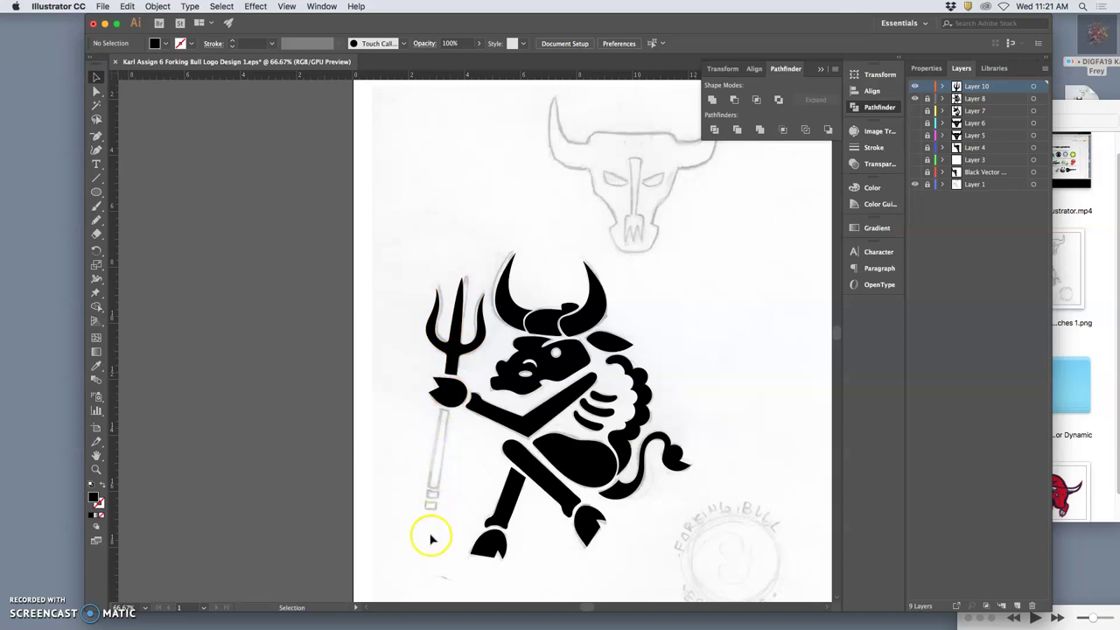
- Lock Layer 10 and paste a copy of its trident in place on a new layer above it
left_click(1033, 86)
left_click(877, 194)
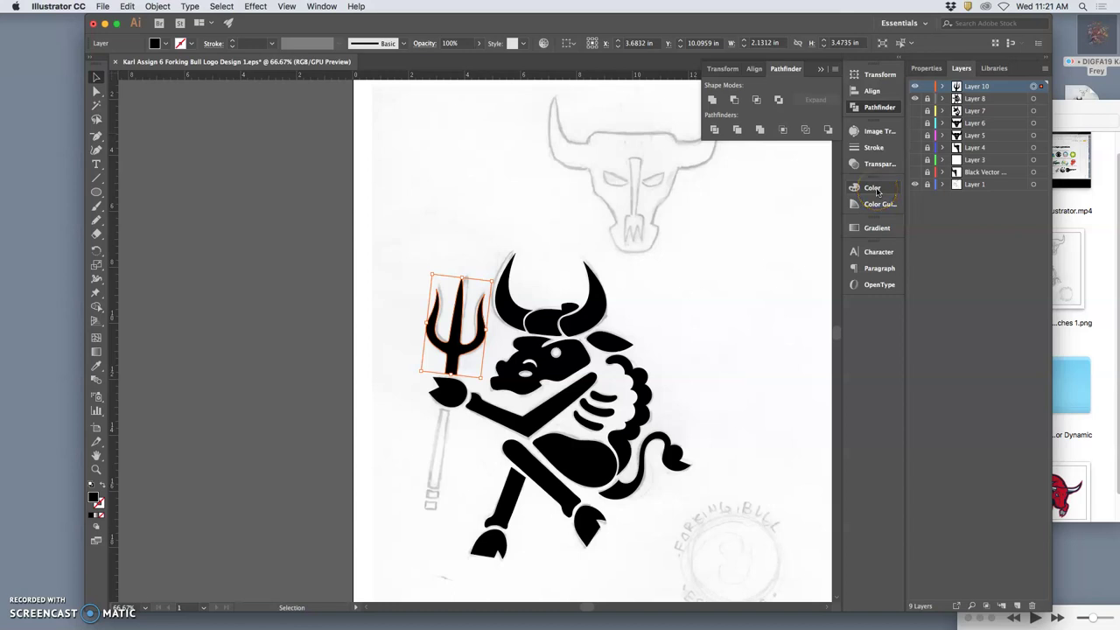
left_click(925, 87)
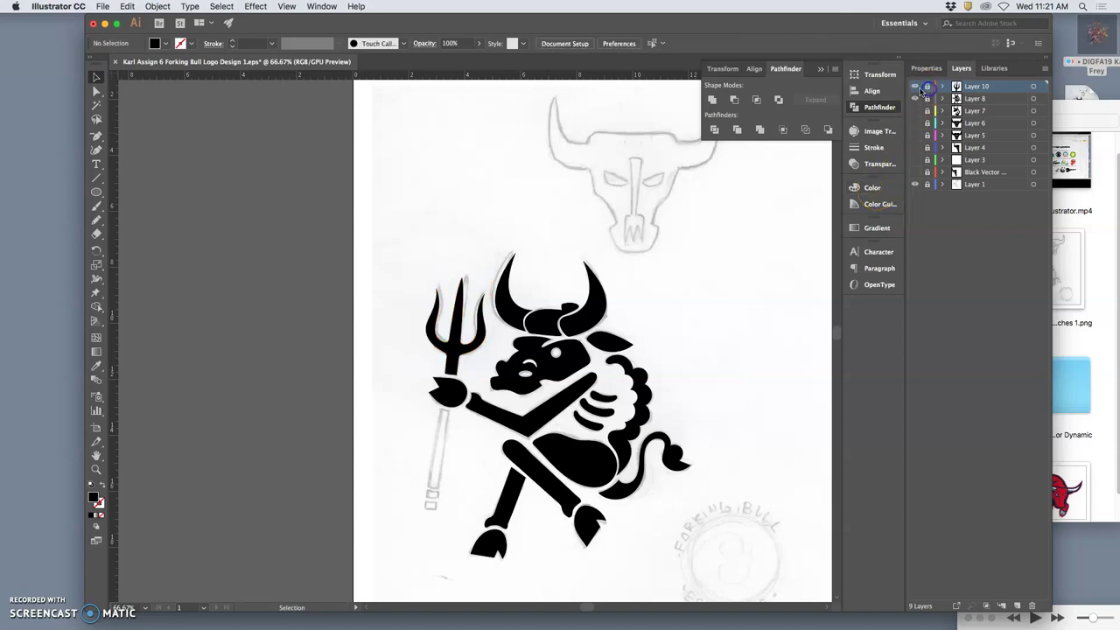
left_click(1016, 605)
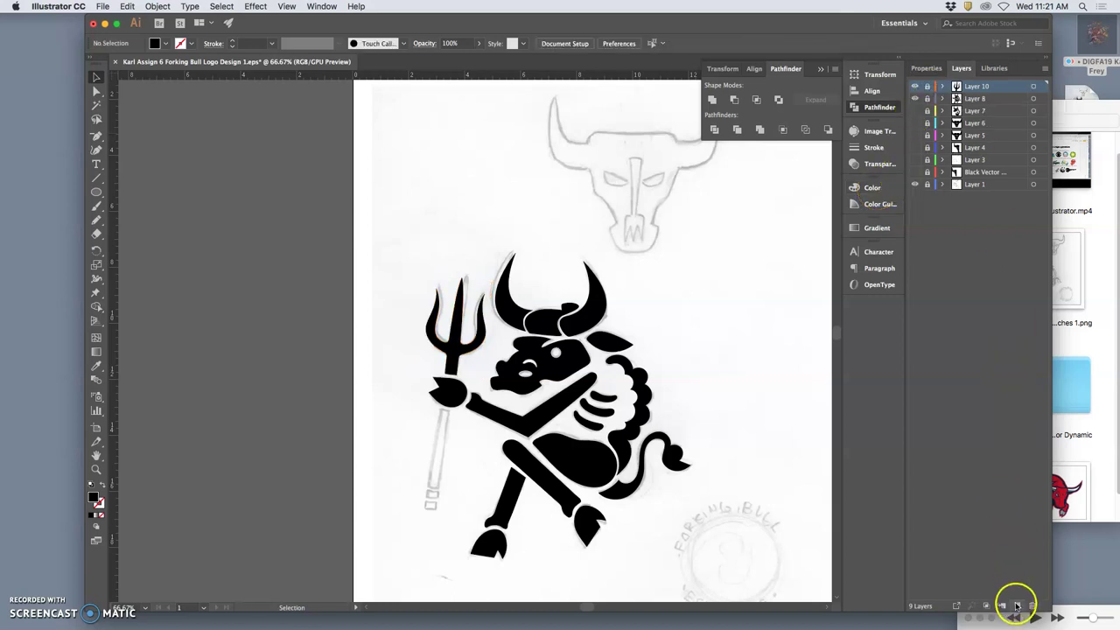
left_click(134, 7)
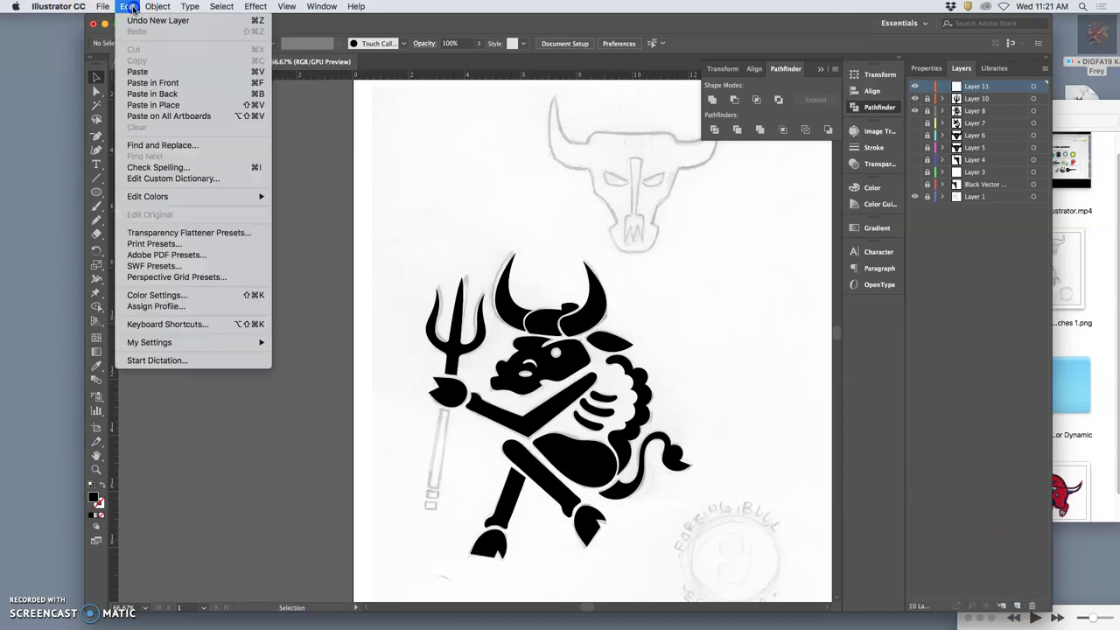
left_click(161, 102)
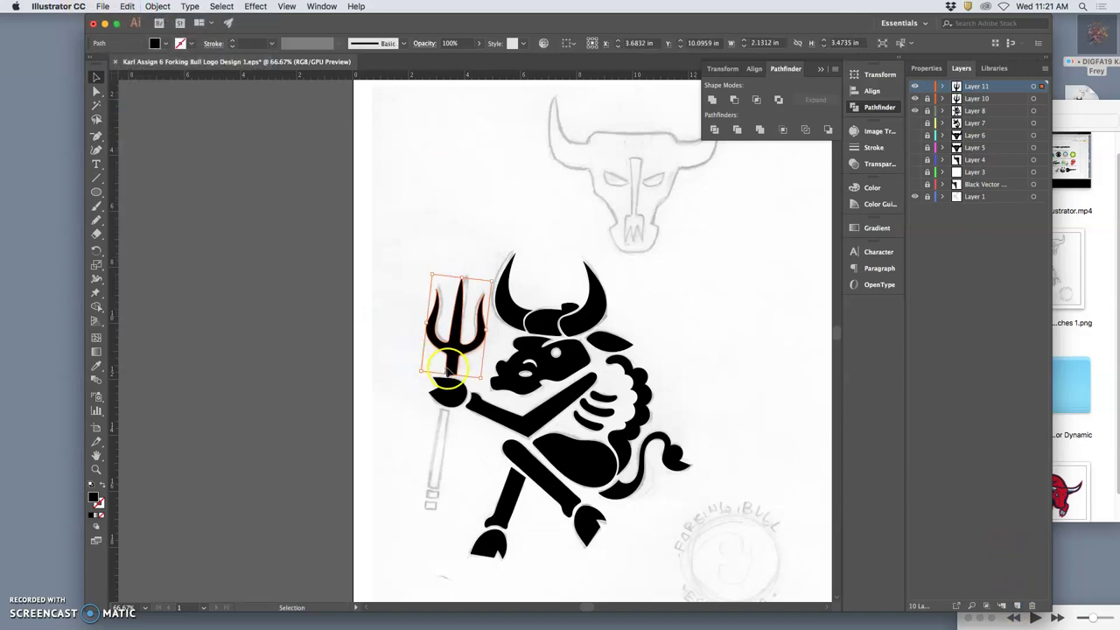
- Stretch the trident copy down to the end of the sketched handle and widen it slightly, to about 2.6 by 8.36 in
left_click_drag(450, 374, 420, 510)
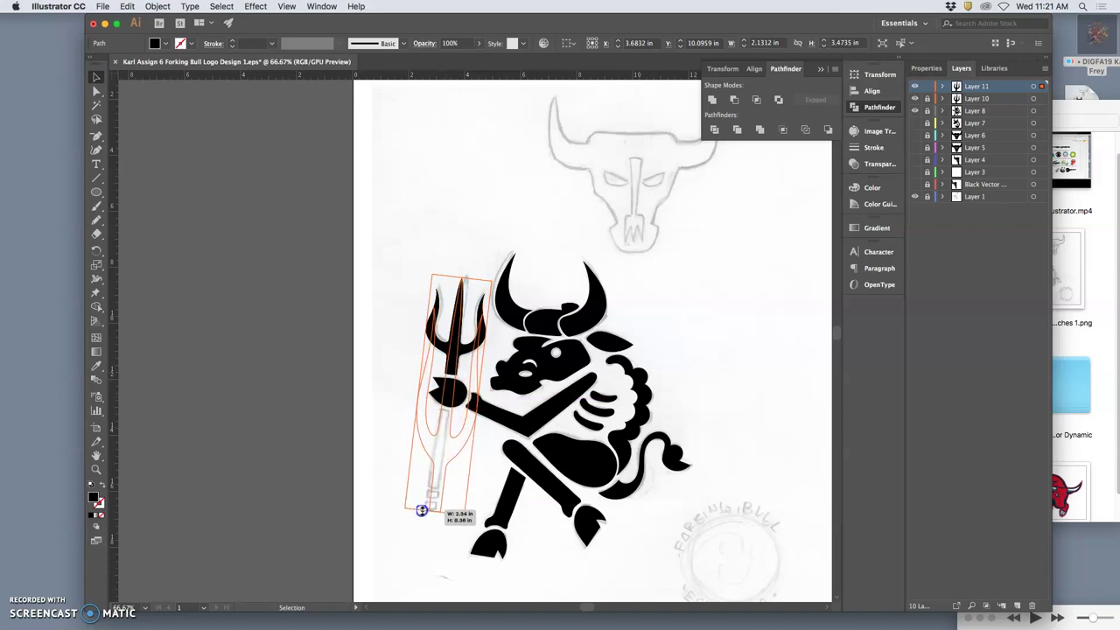
left_click_drag(420, 510, 420, 512)
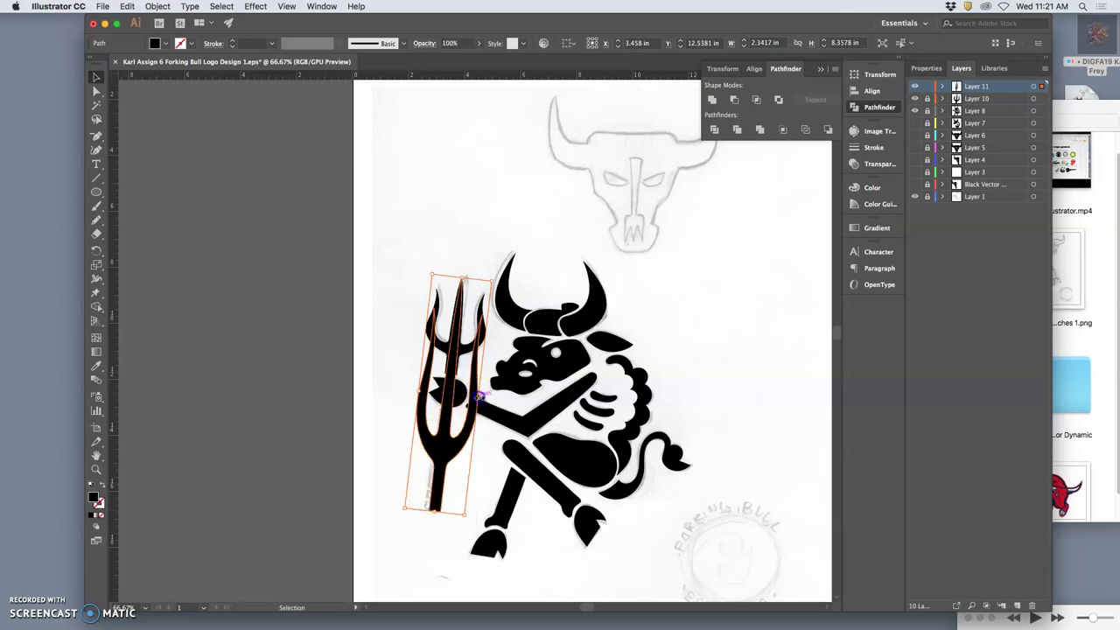
left_click_drag(480, 396, 484, 398)
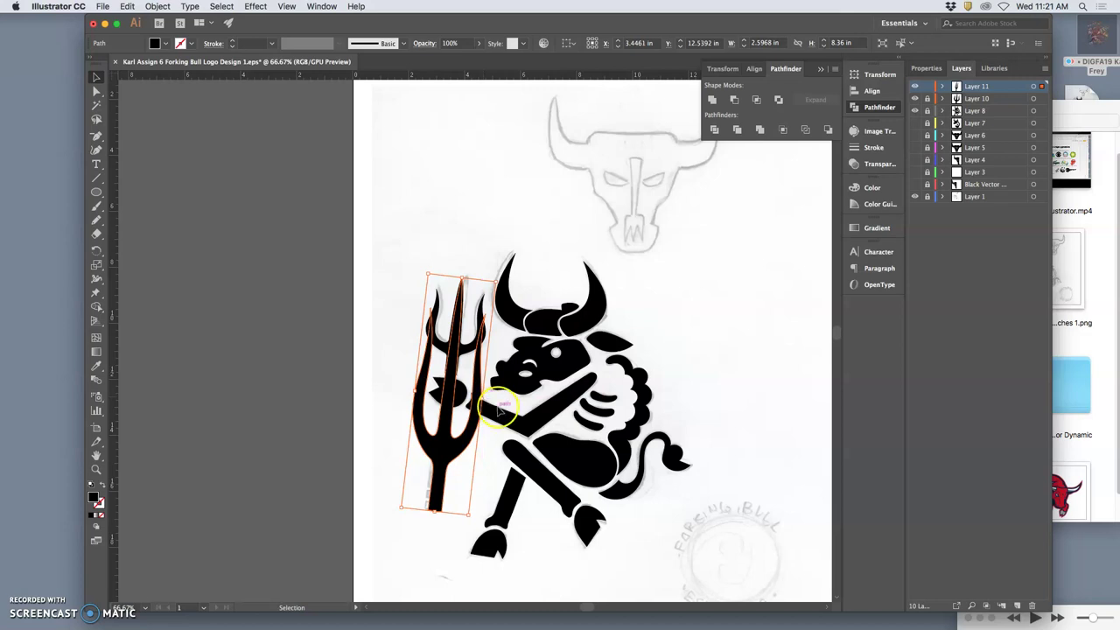
- Erase a gap through the base of each outer prong of the stretched trident, using a 9 pt eraser with 66% roundness
scroll(499, 406, "up", 4)
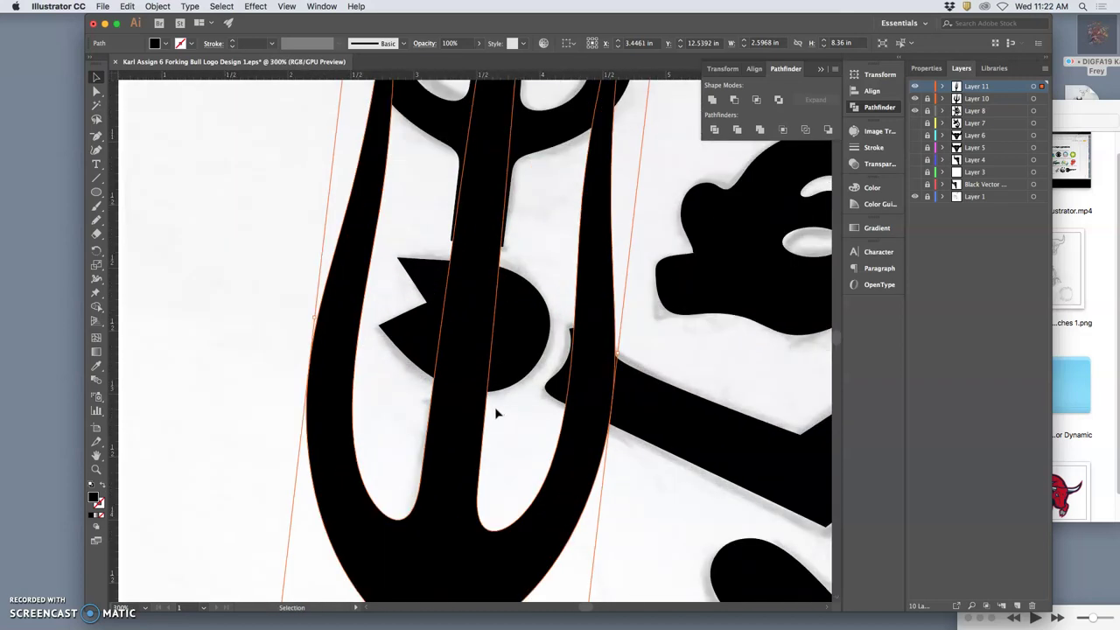
scroll(495, 409, "down", 5)
left_click(347, 322)
left_click(96, 233)
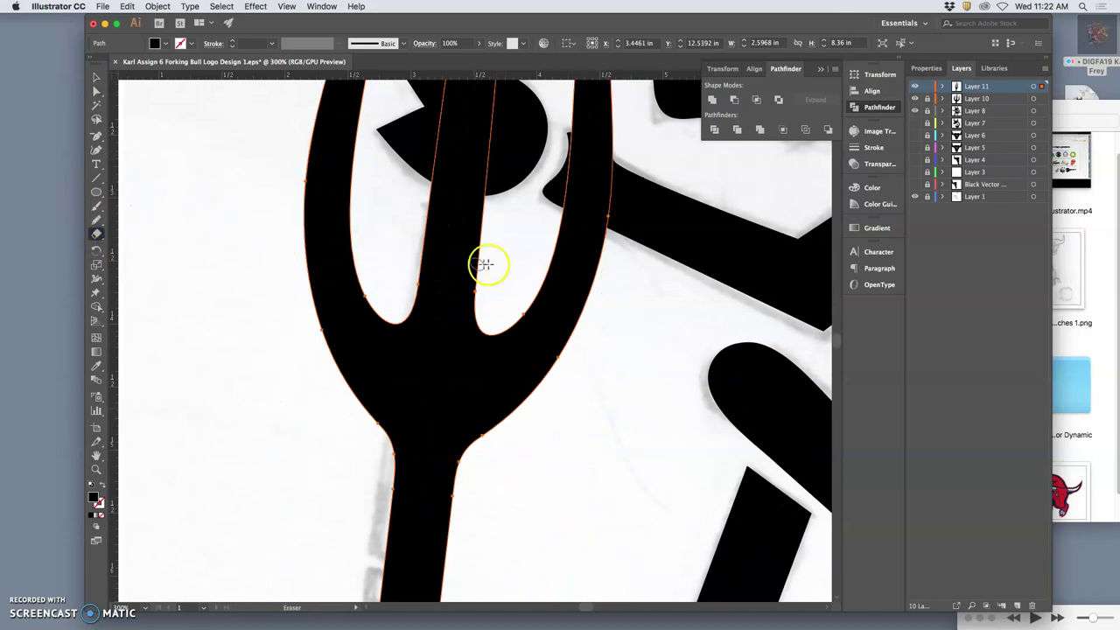
double_click(96, 232)
double_click(531, 313)
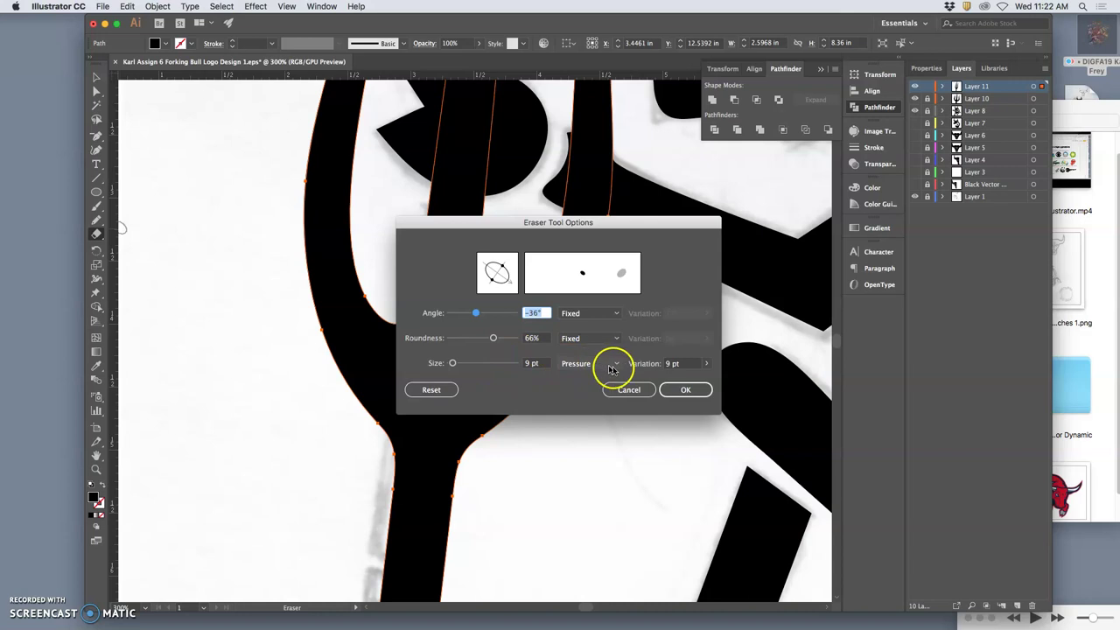
left_click(681, 388)
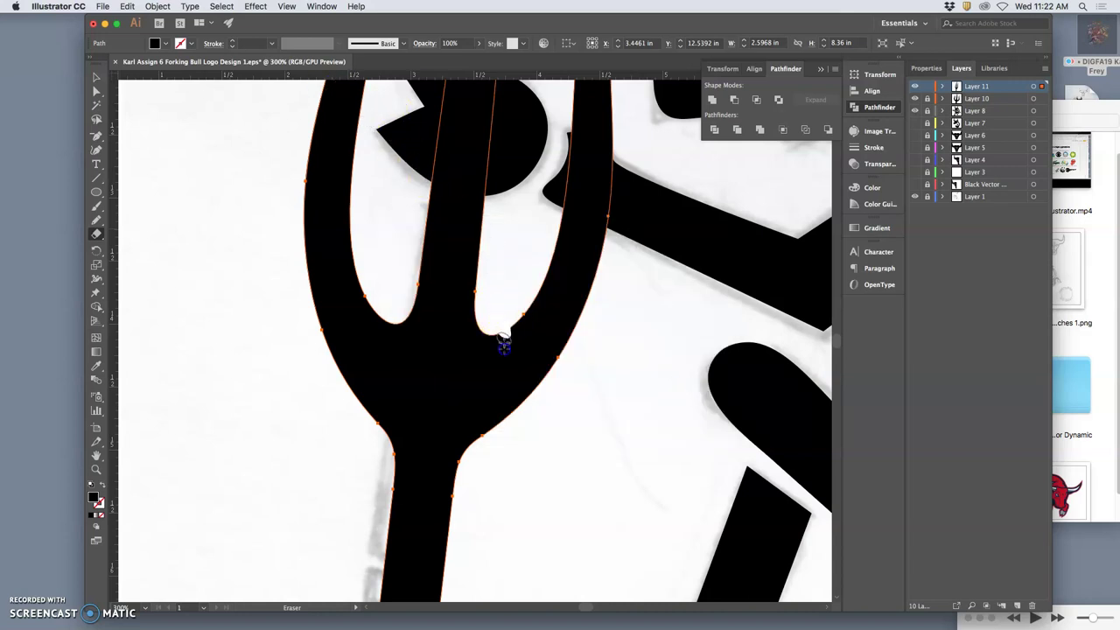
left_click_drag(504, 353, 498, 471)
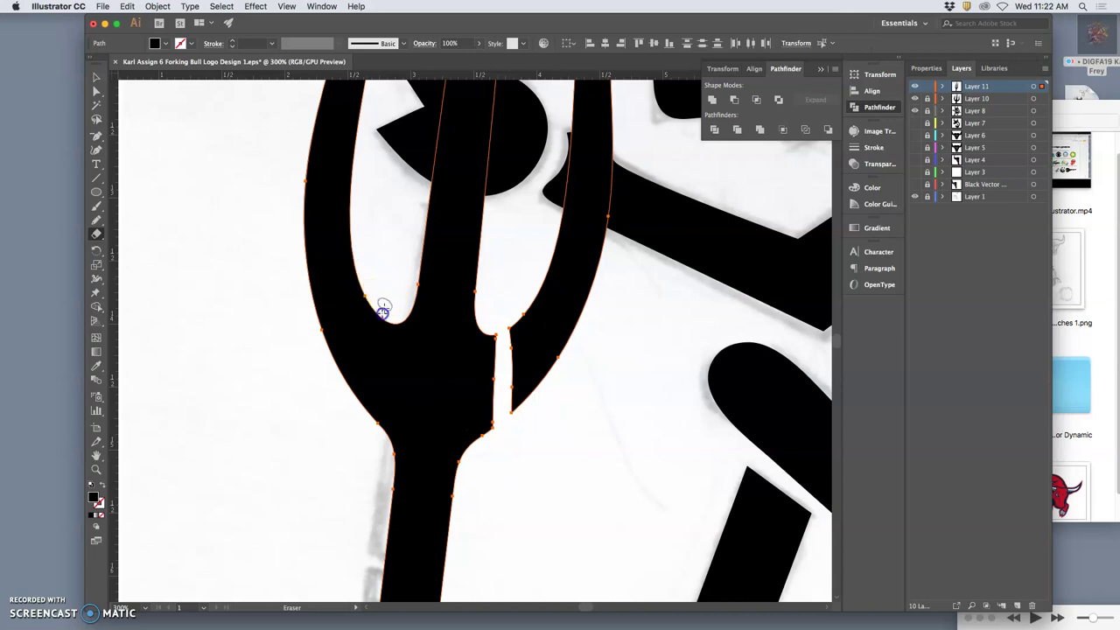
left_click_drag(383, 311, 355, 411)
- Delete the two detached outer prongs of the stretched copy, keeping its central shaft
left_click(97, 80)
left_click(98, 89)
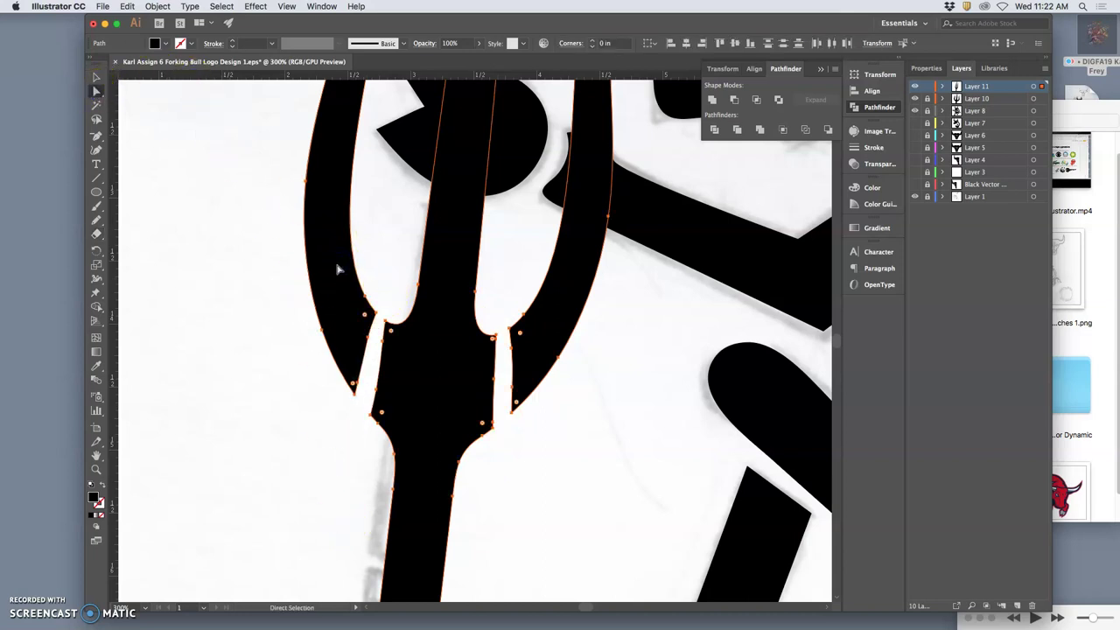
key("Delete")
key("super+z")
left_click(333, 255)
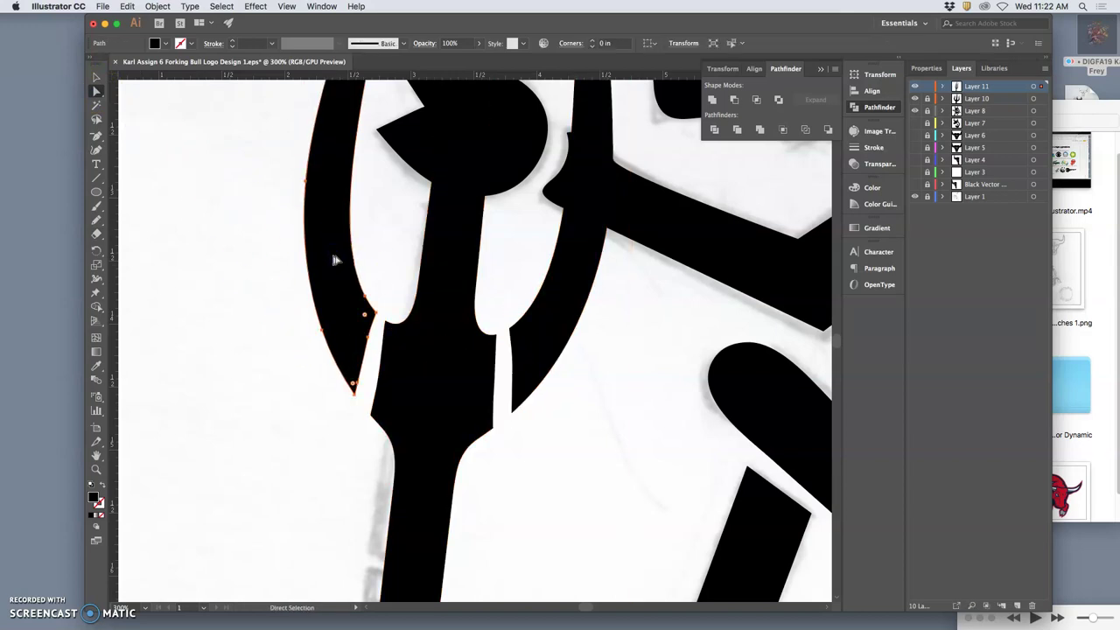
key("Delete")
left_click(556, 324)
key("Delete")
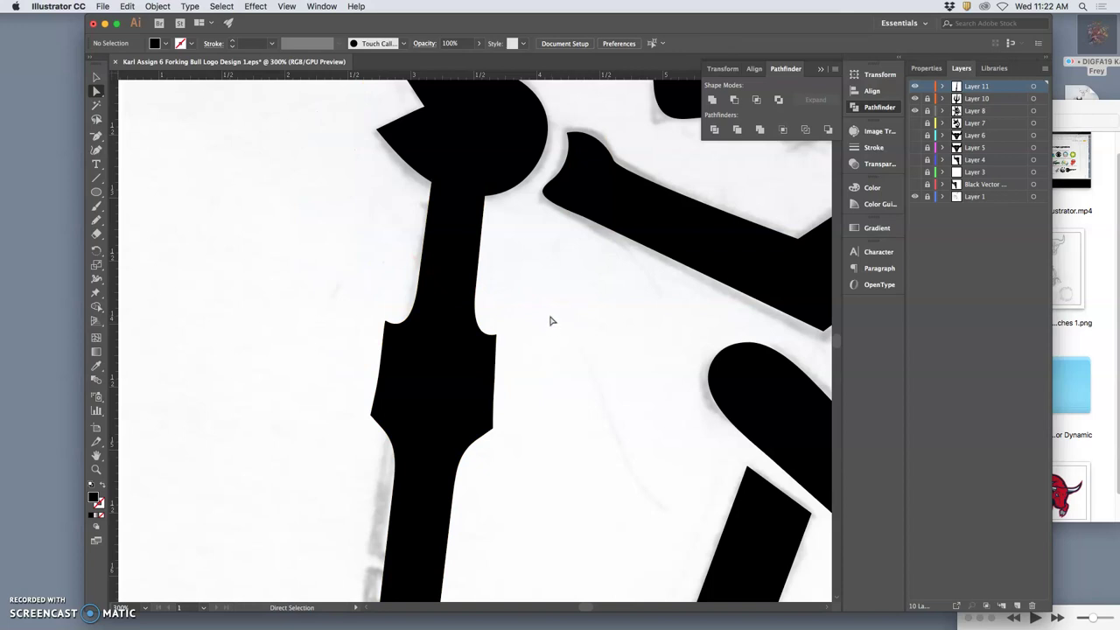
- Erase two thin crosswise gaps near the shaft's lower end to split off two bands like those in the sketch
key("super+minus")
key("super+minus")
key("super+minus")
left_click(513, 251)
key("a")
key("super+plus")
left_click(774, 254)
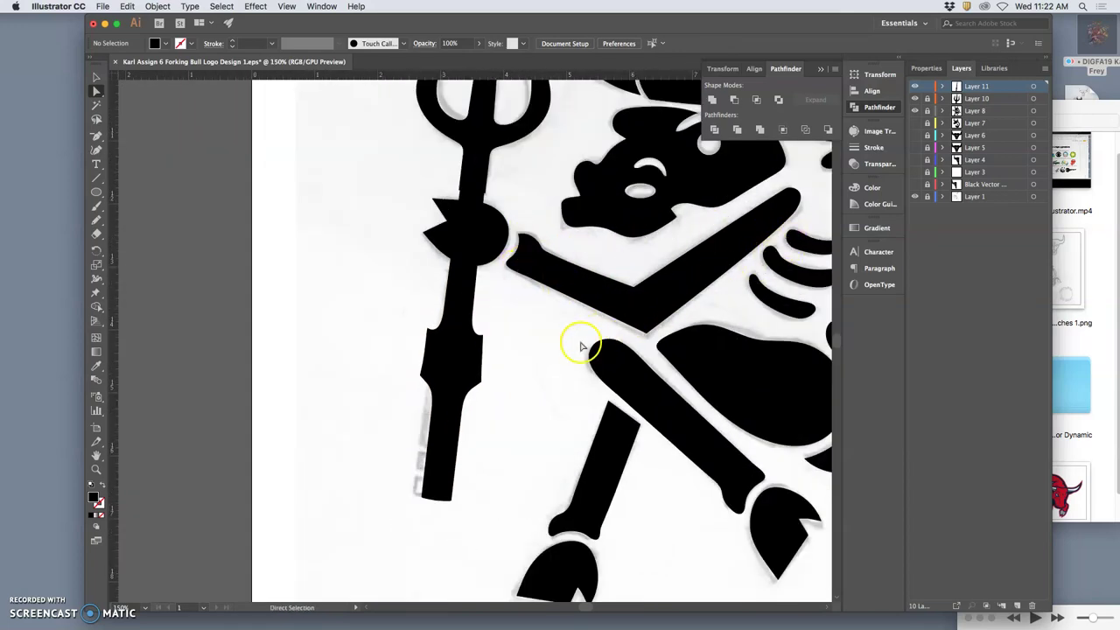
left_click(476, 288)
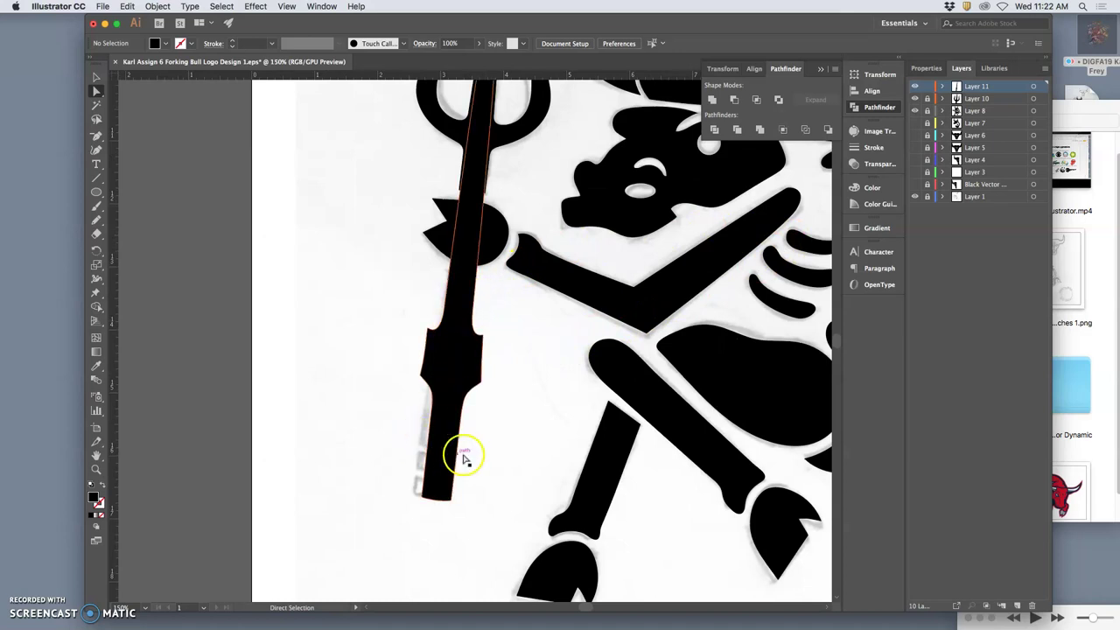
left_click(327, 379)
left_click(96, 235)
mouse_move(420, 402)
left_mouse_down()
mouse_move(424, 448)
mouse_move(471, 458)
left_mouse_up()
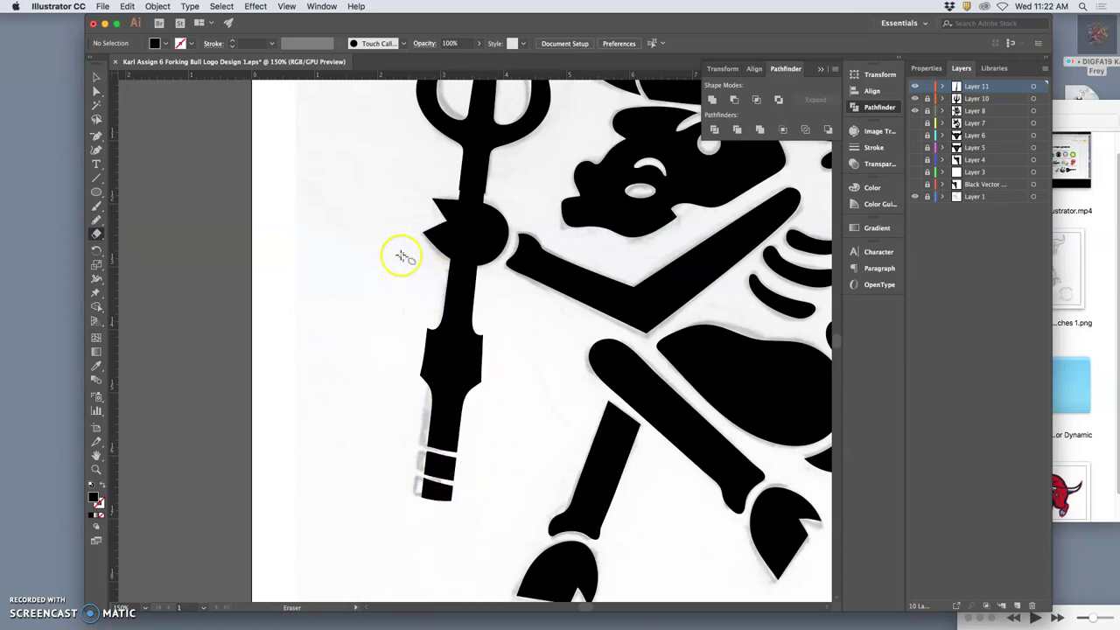
- Remove the extra anchor points on the left side of the shaft's bulge with the Pen tool to straighten that edge
left_click(98, 137)
left_click_drag(98, 137, 134, 153)
left_click(123, 135)
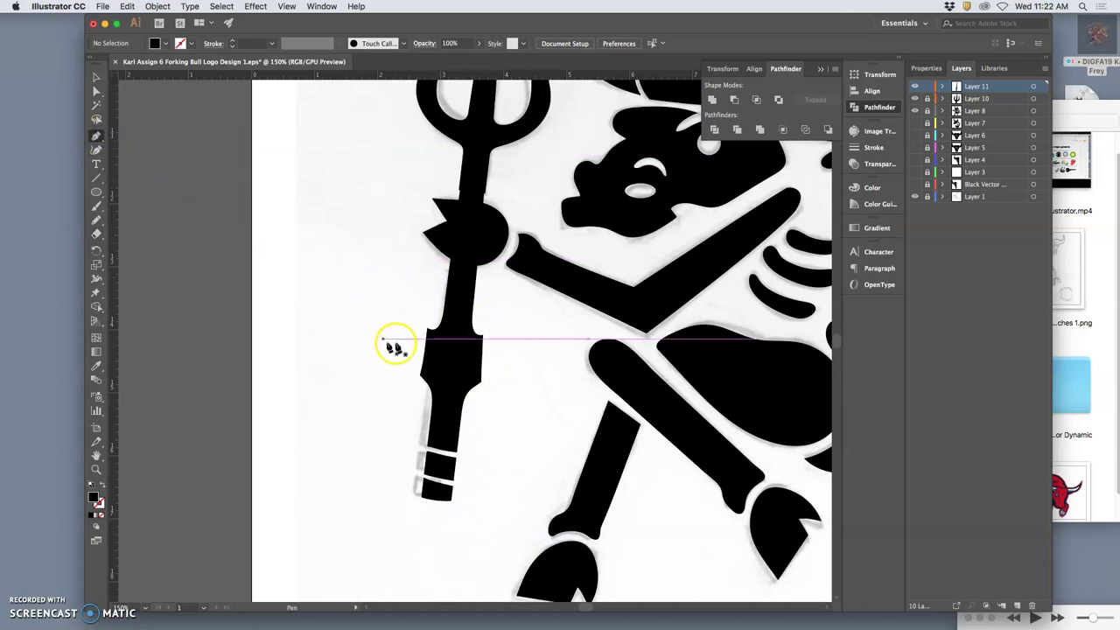
left_click(448, 355, "super")
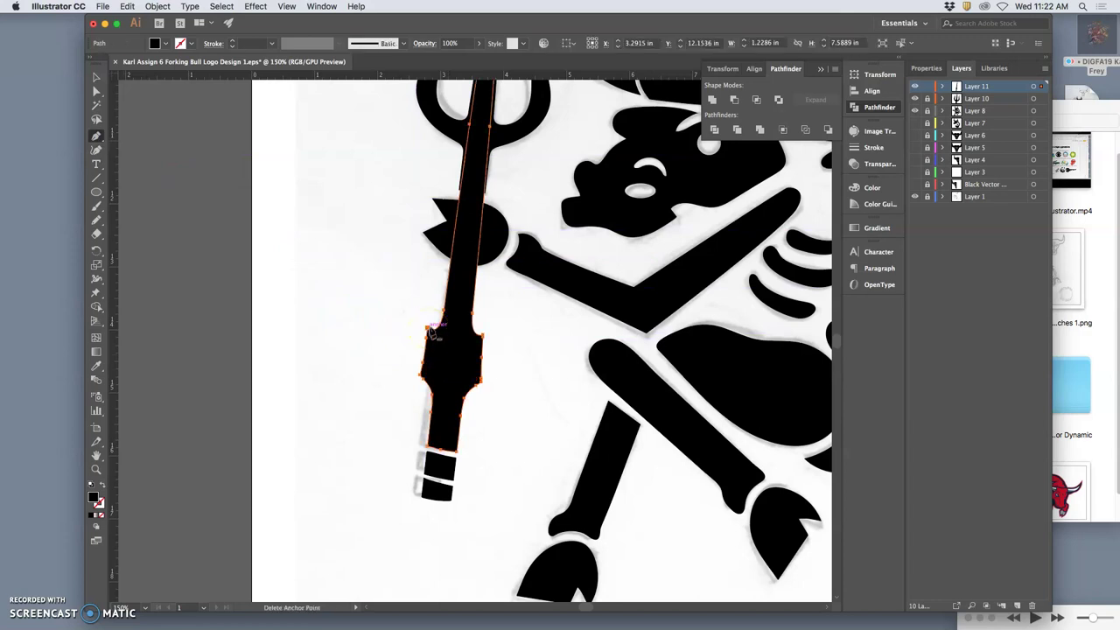
left_click(426, 329)
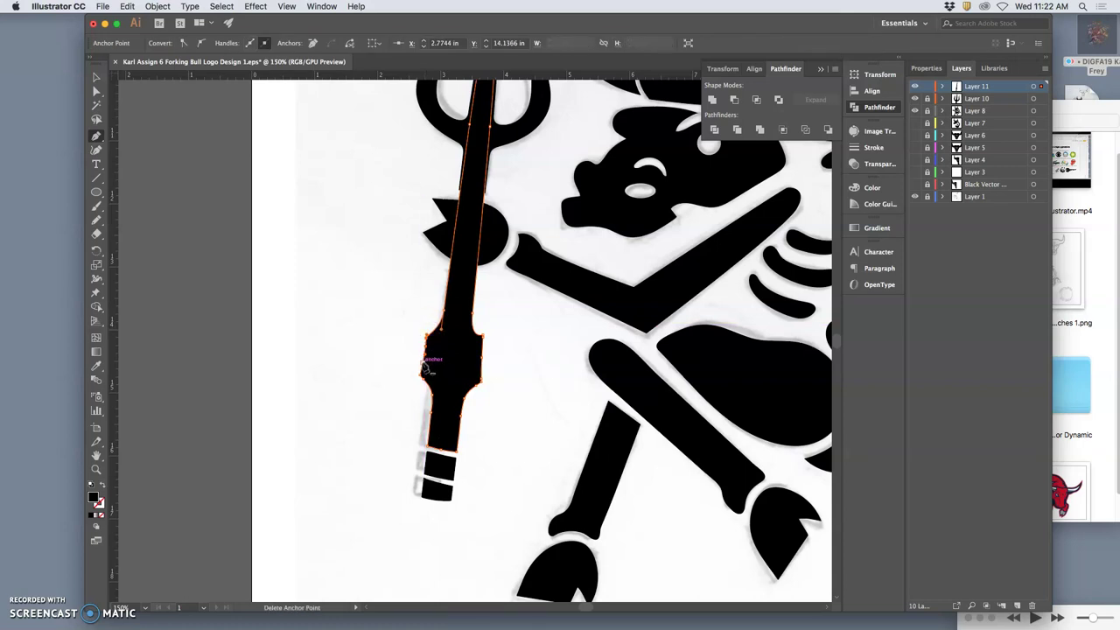
left_click(421, 363)
left_click(432, 396)
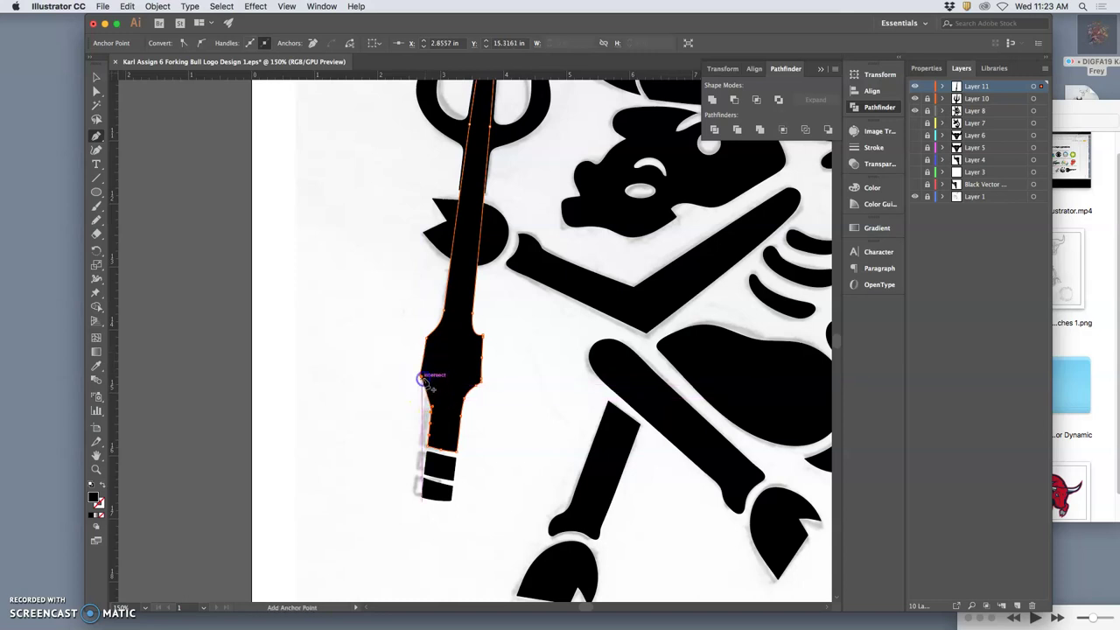
left_click(420, 375)
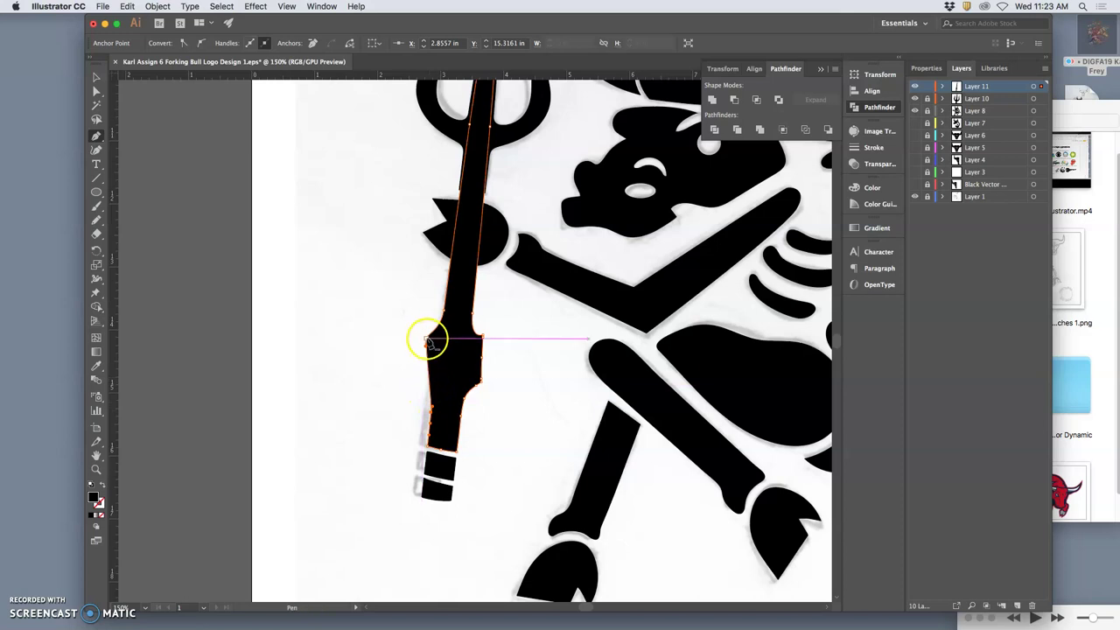
left_click(427, 338)
- Remove the extra anchor points on the right side of the shaft's bulge with the Pen tool to straighten that edge
left_click_drag(451, 352, 482, 331)
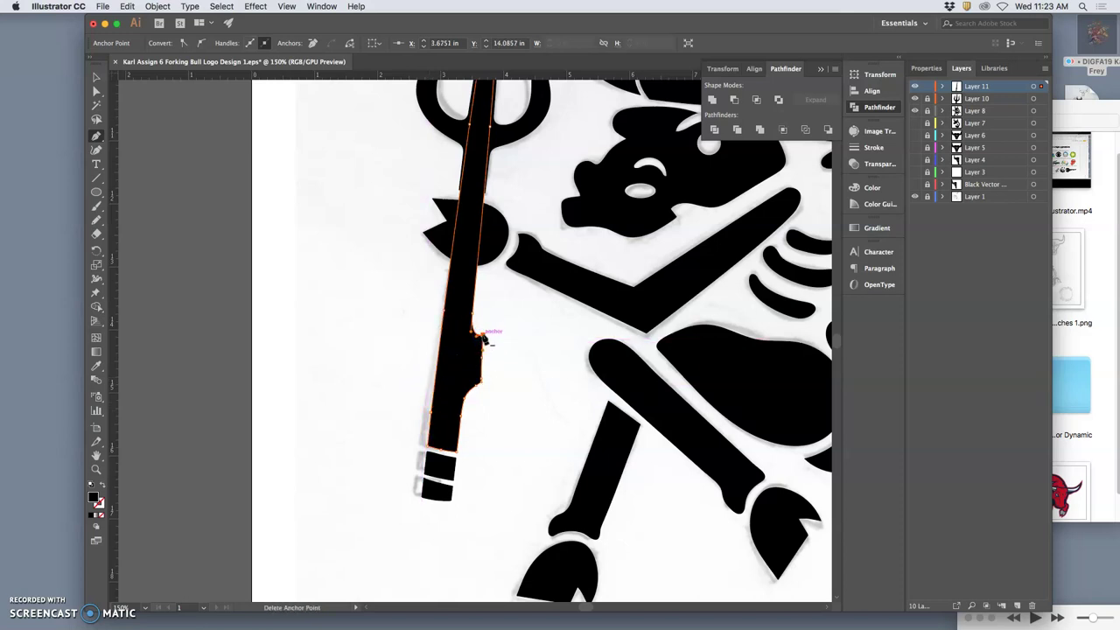
left_click(482, 357)
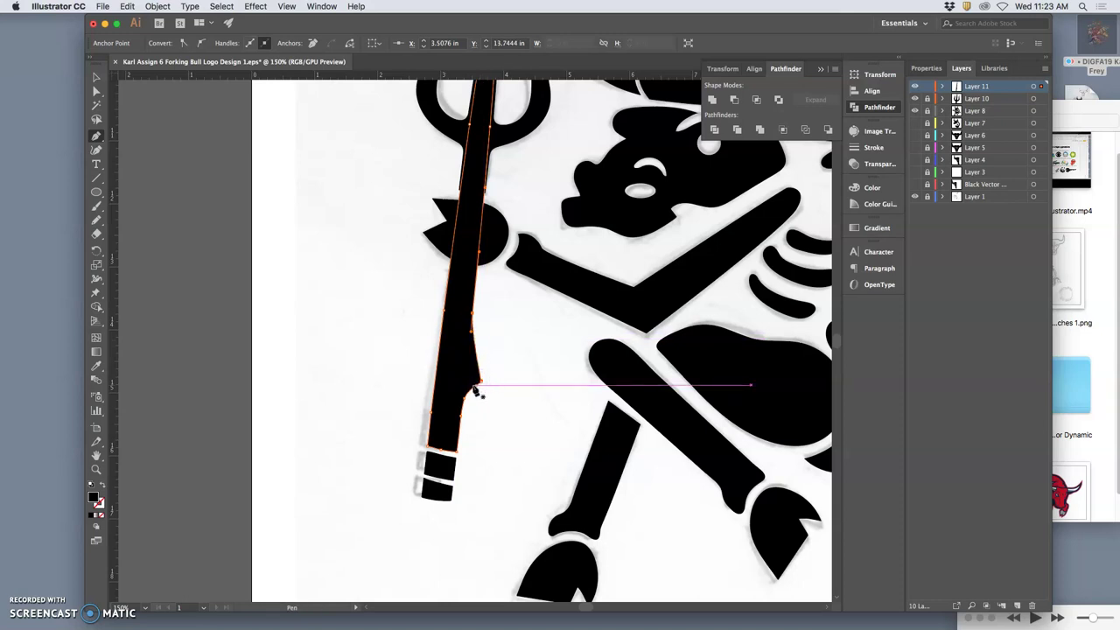
left_click(476, 386)
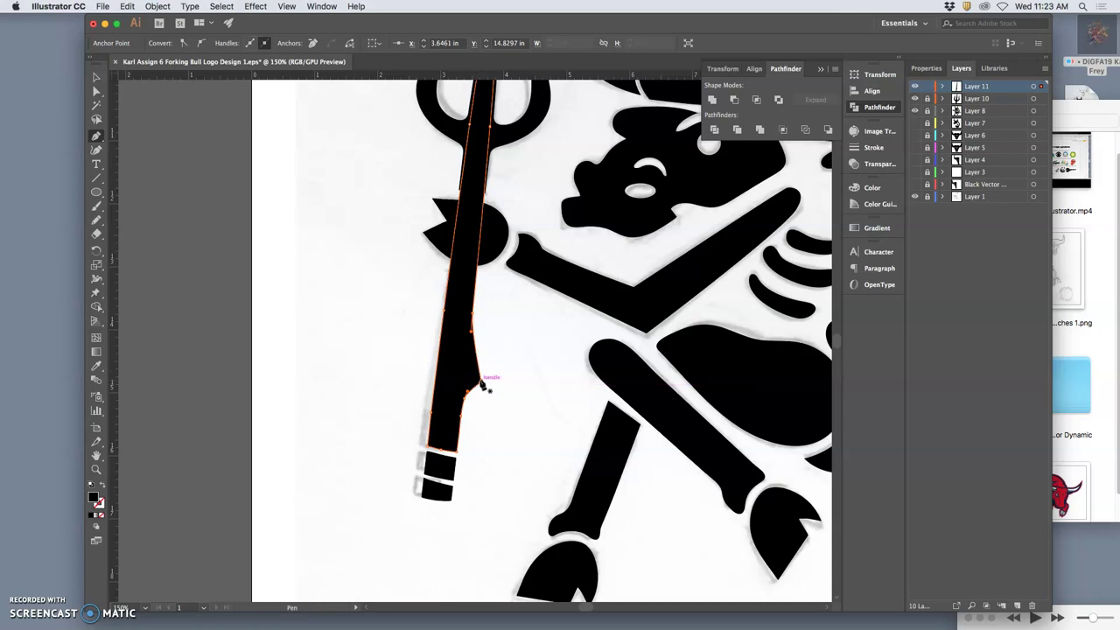
left_click(481, 385)
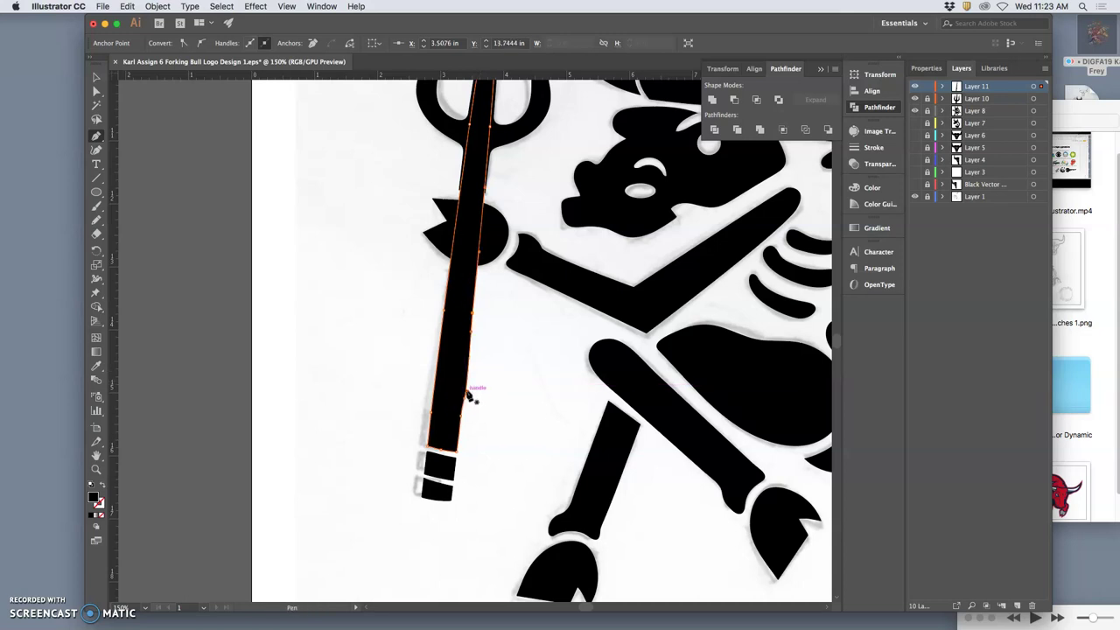
left_click(467, 391)
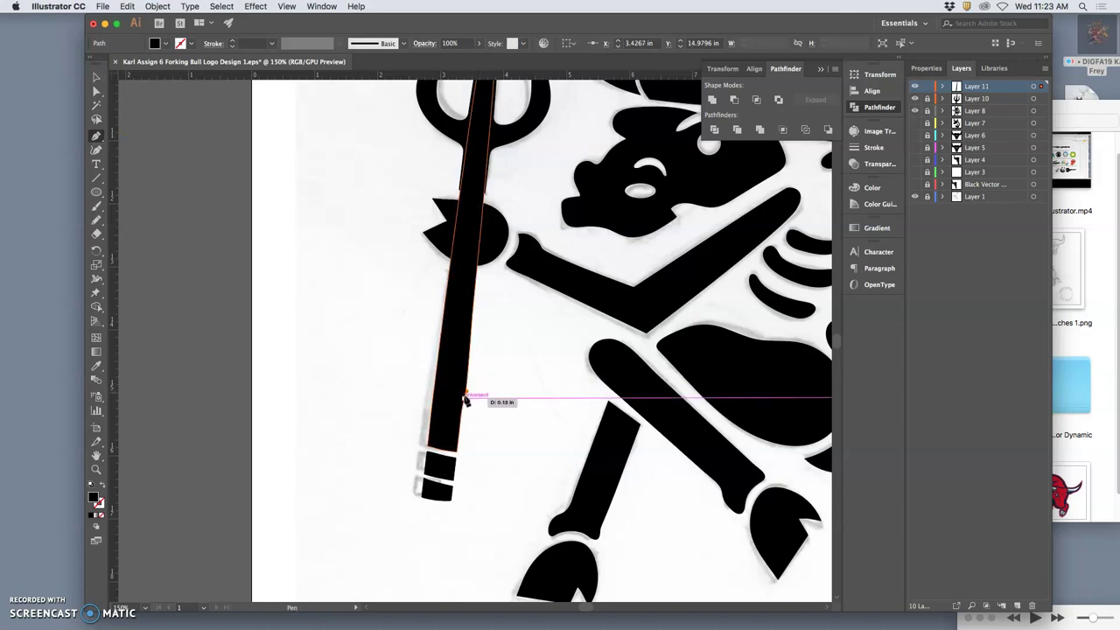
left_click(465, 398)
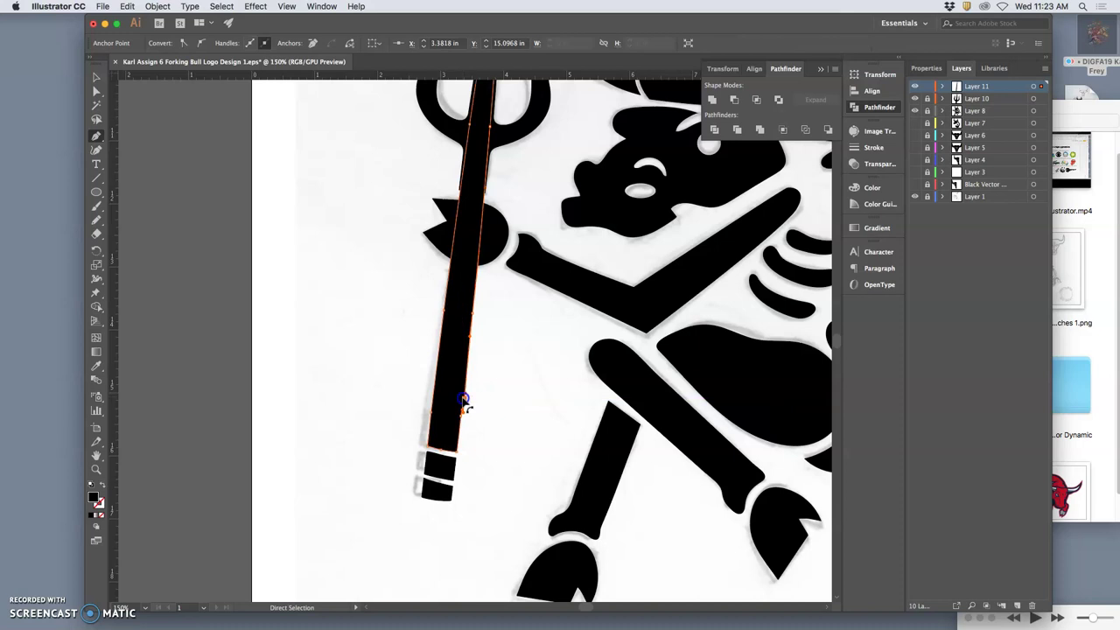
left_click(480, 393)
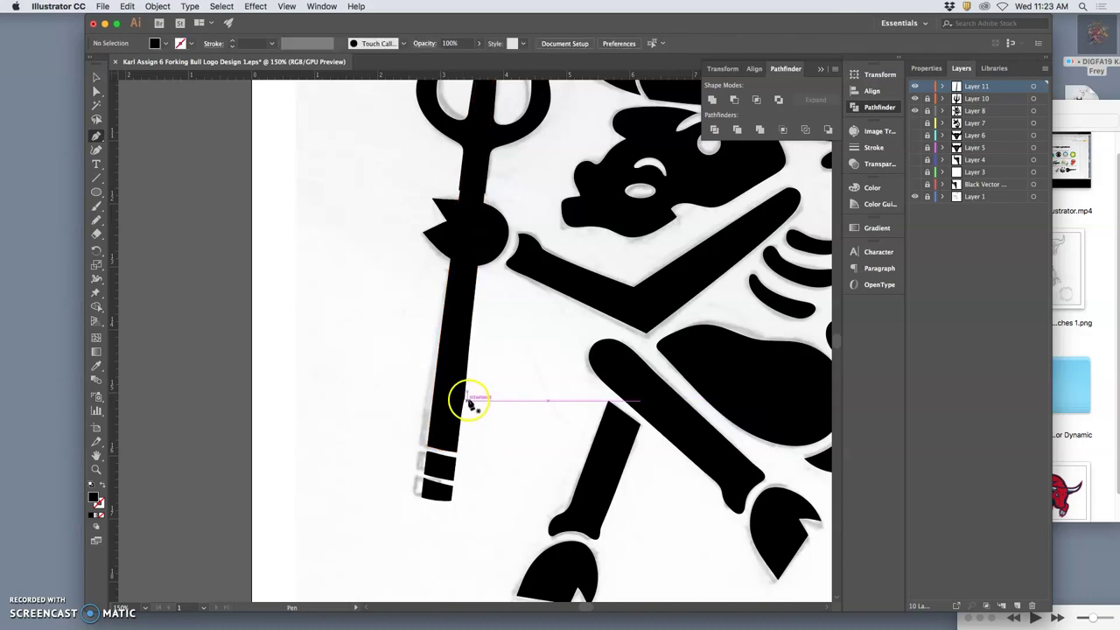
- Delete the leftover anchor point low on the shaft's right edge to smooth the remaining kink
scroll(468, 402, "up", 4)
left_click(440, 494, "super")
left_click_drag(468, 530, 508, 302)
left_click(481, 353)
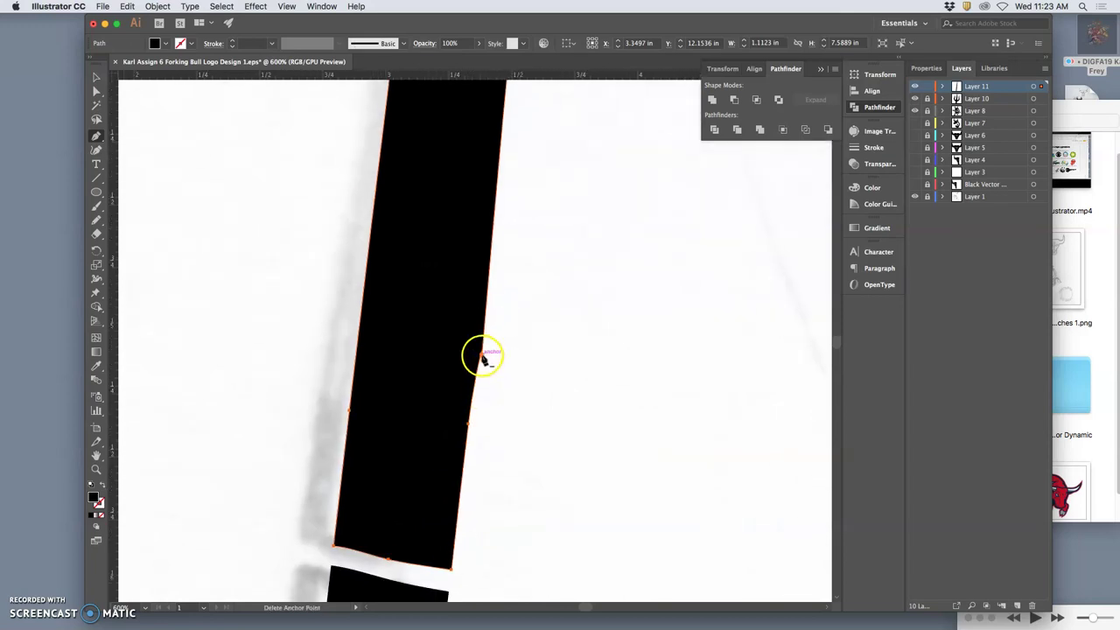
left_click(525, 357)
- Erase gaps through the shaft just above and below the gripping hoof, and delete the section covering the hoof
key("super+minus")
key("super+minus")
scroll(579, 325, "down", 1)
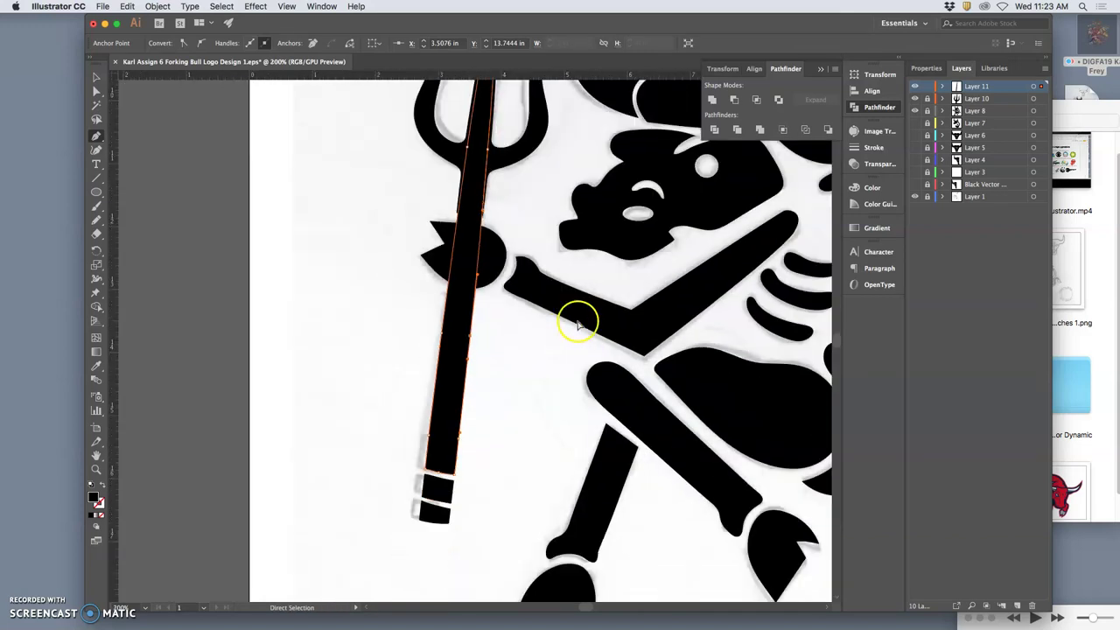
scroll(578, 322, "down", 1)
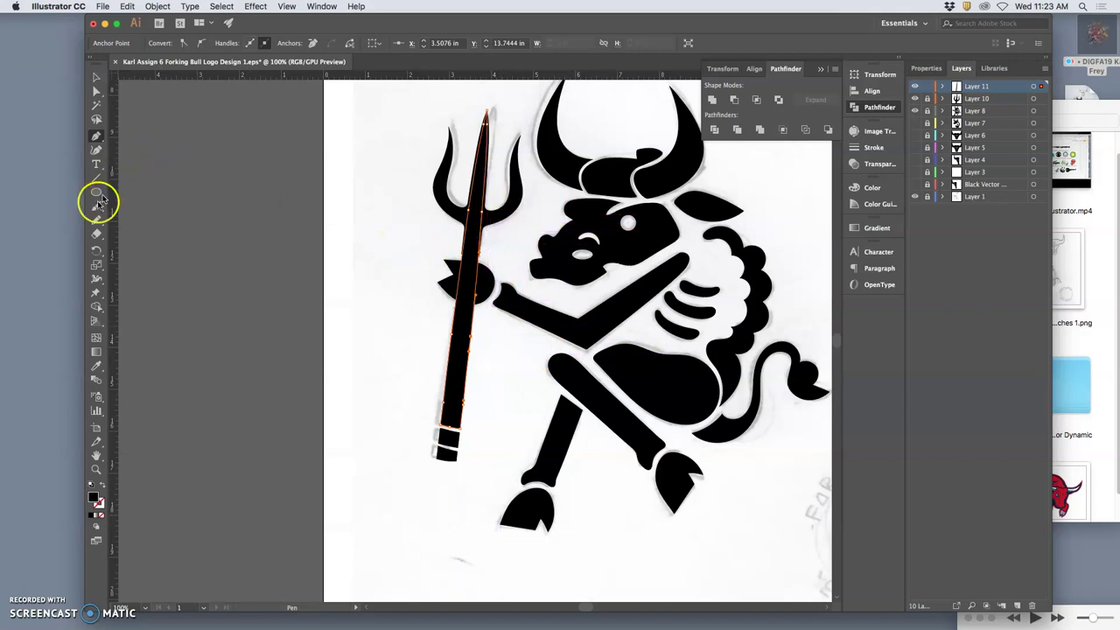
left_click(95, 236)
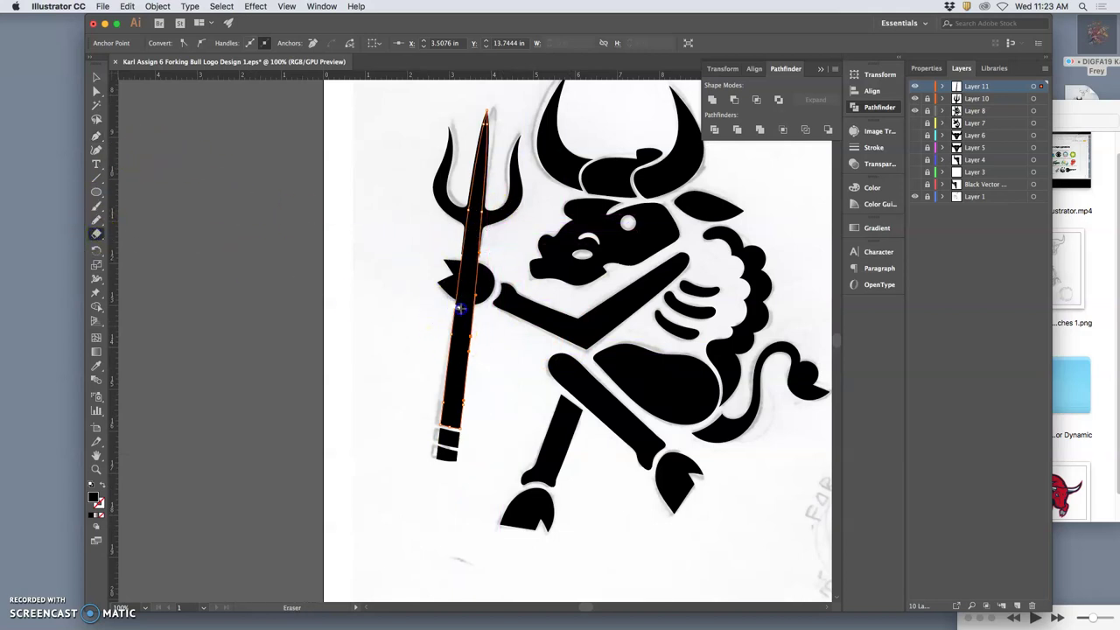
left_click(395, 254, "super")
left_click(472, 261, "super")
key("BackSpace")
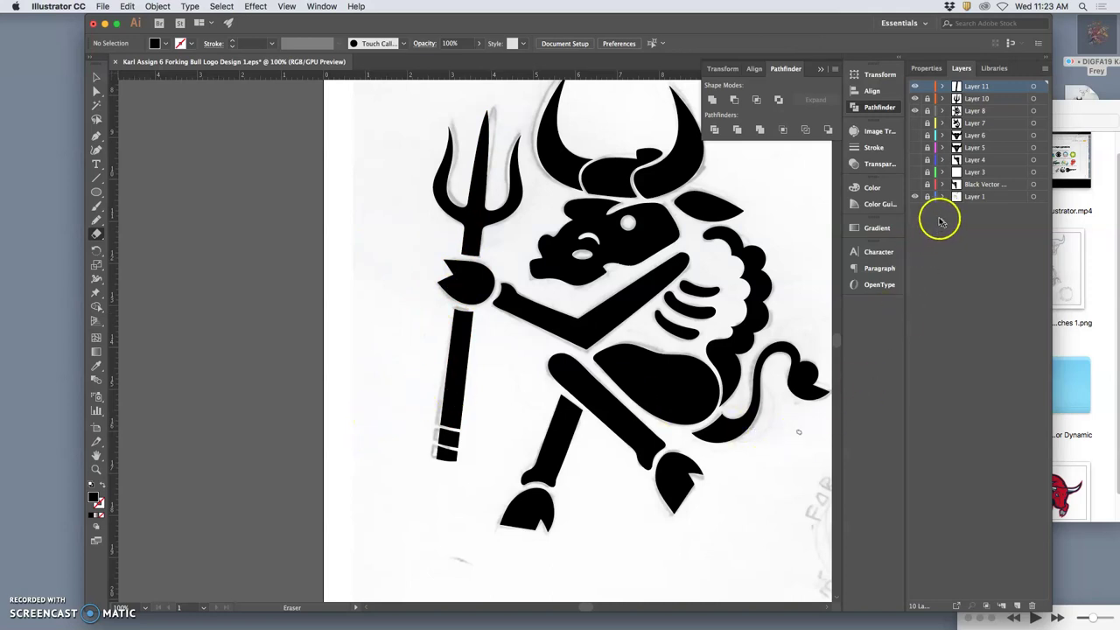
- Hide the sketch on Layer 1 and review the whole logo on the artboard
left_click(915, 196)
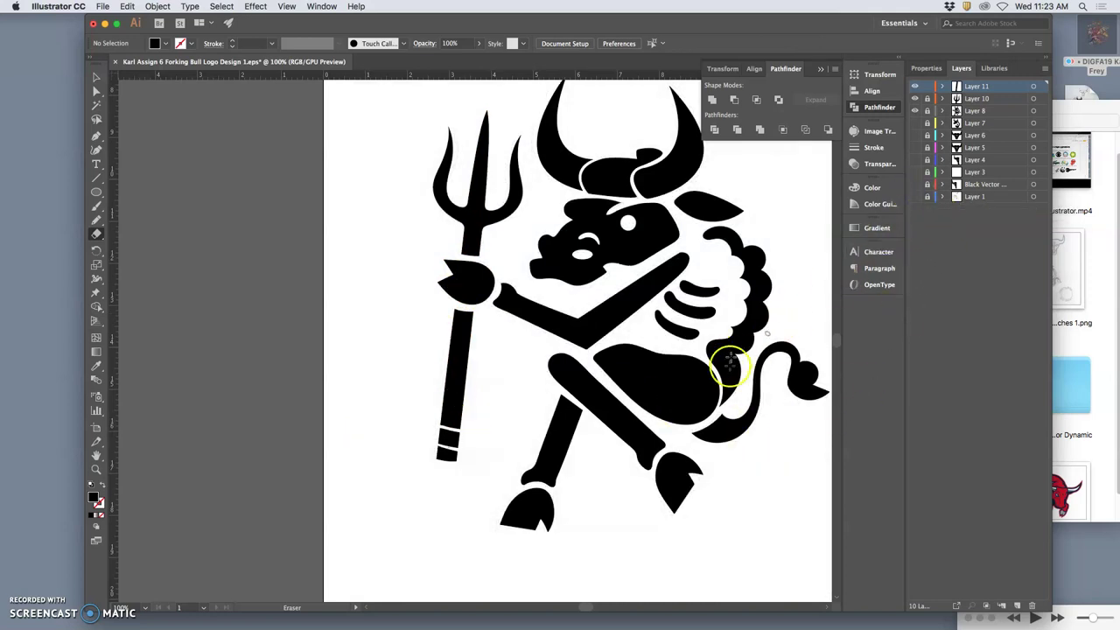
key("super+minus")
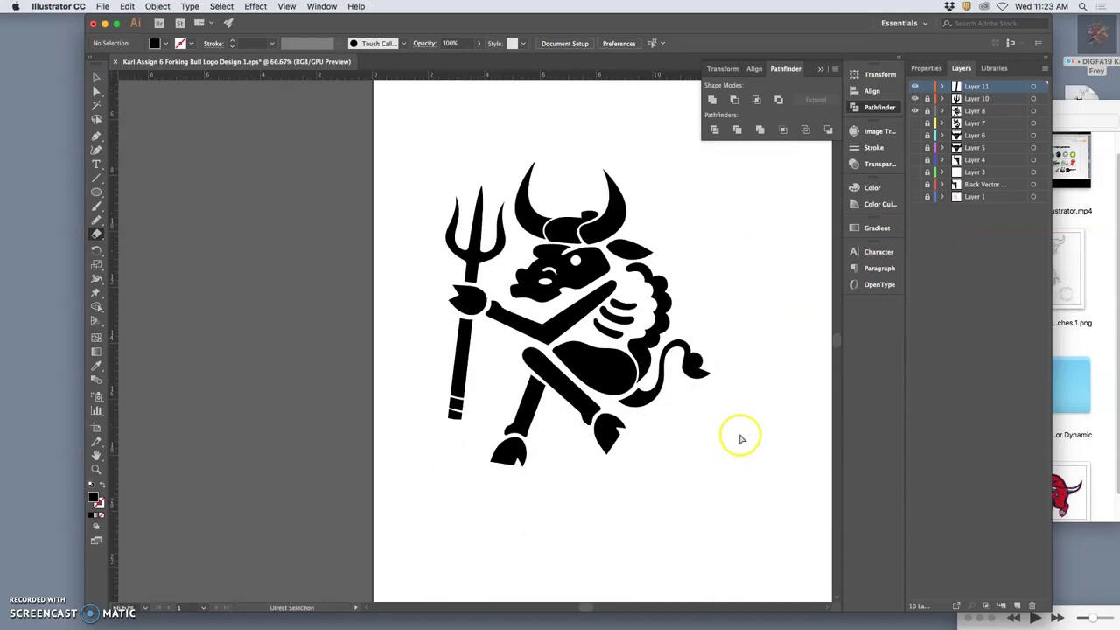
key("super+minus")
key("super+minus")
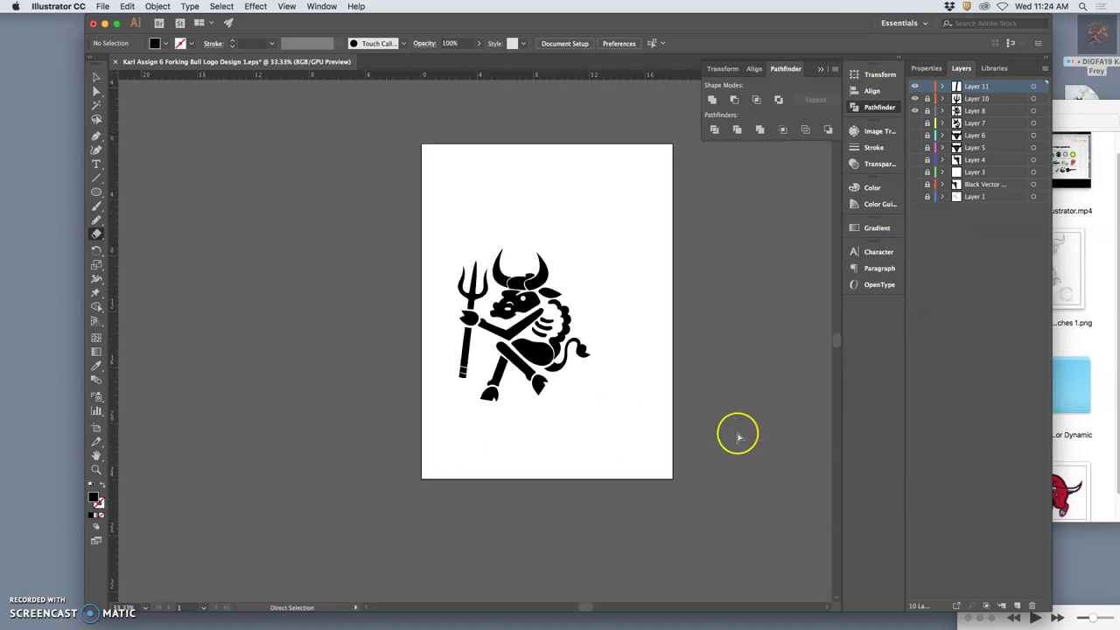
- Straighten the shaft's lower edge above the first band by deleting its middle anchor point and retracting the corner handles
key("super+equal")
key("super+equal")
key("super+equal")
key("super+equal")
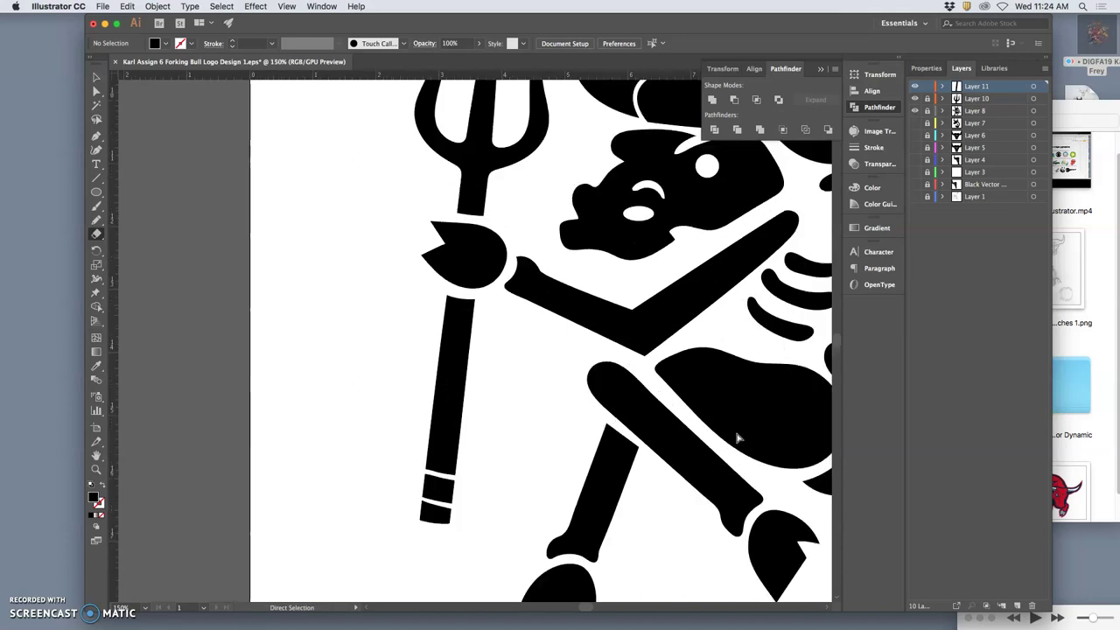
key("super+equal")
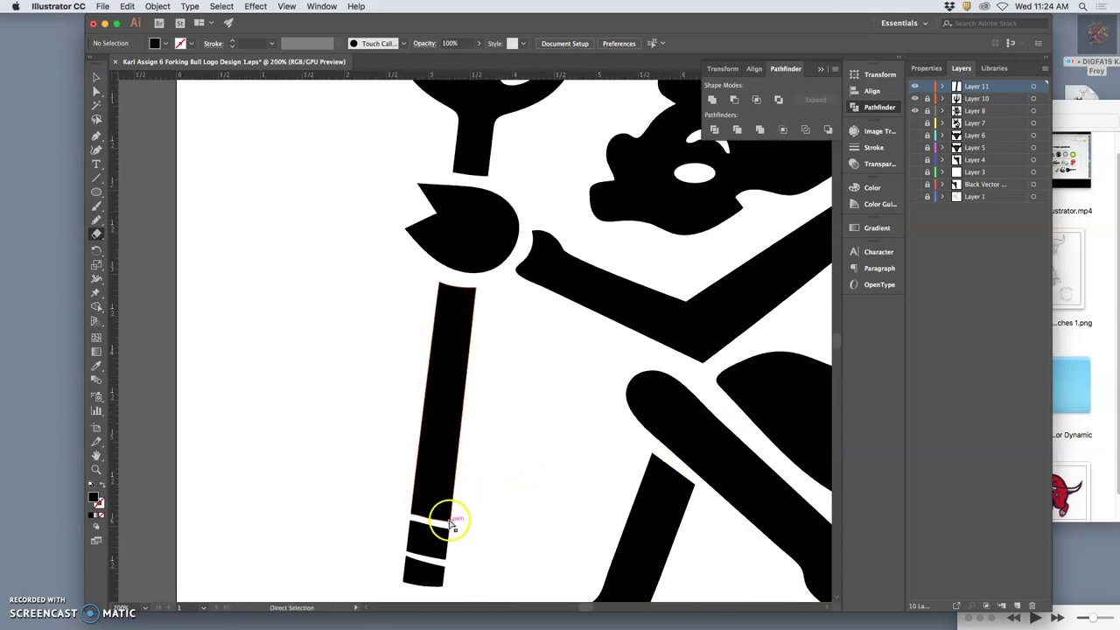
key("super+equal")
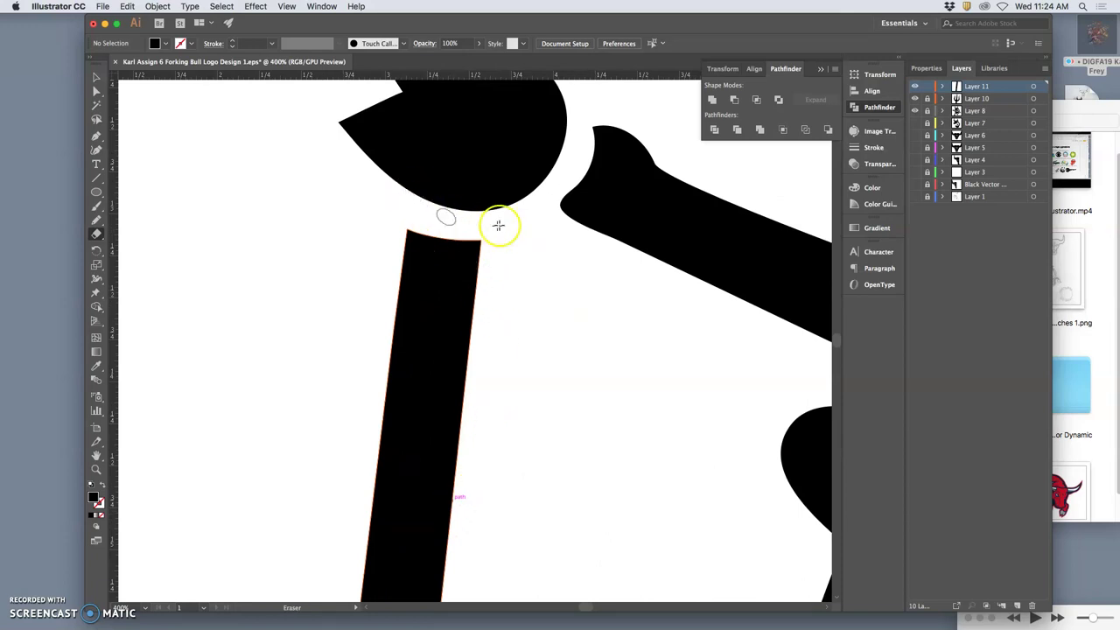
key("space")
mouse_move(509, 241)
left_mouse_down()
mouse_move(470, 450)
mouse_move(512, 146)
left_mouse_up()
left_click_drag(499, 427, 553, 143)
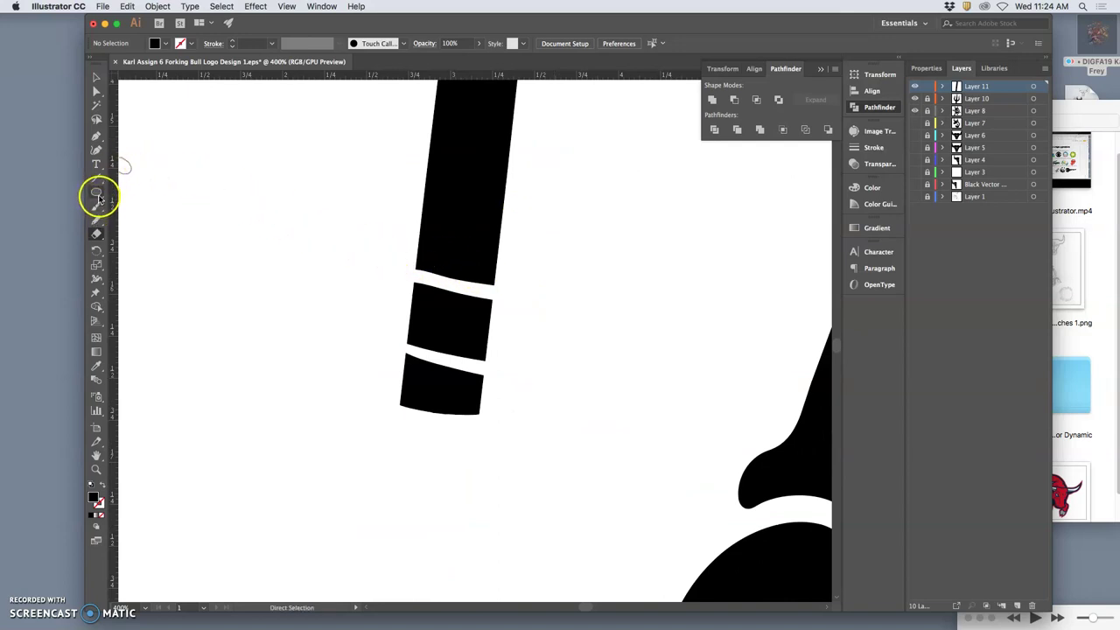
left_click(97, 137)
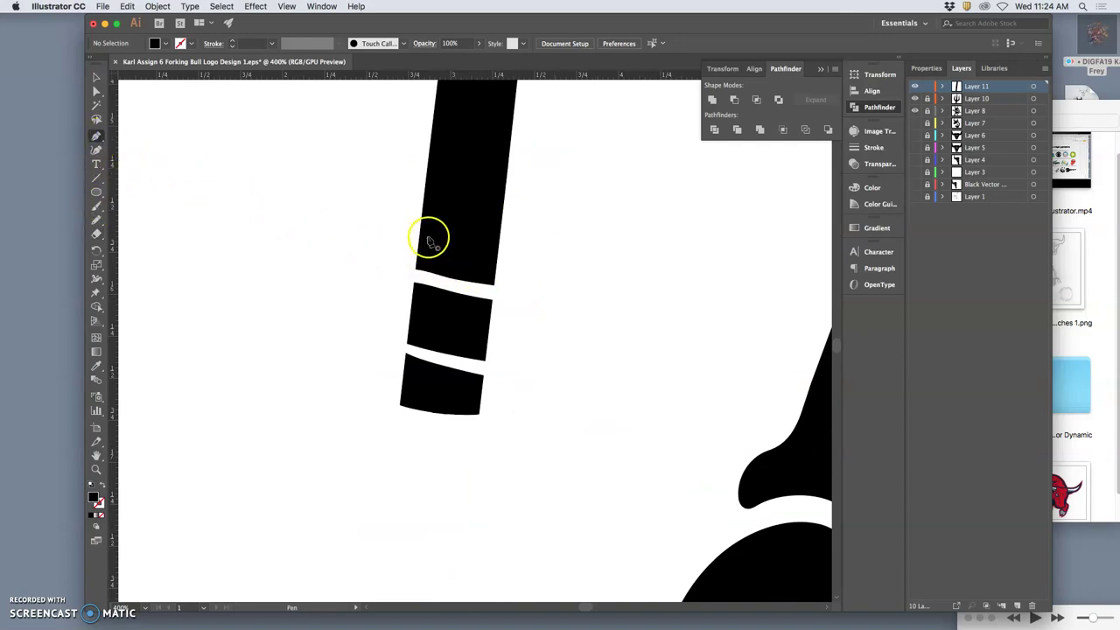
left_click(426, 262, "super")
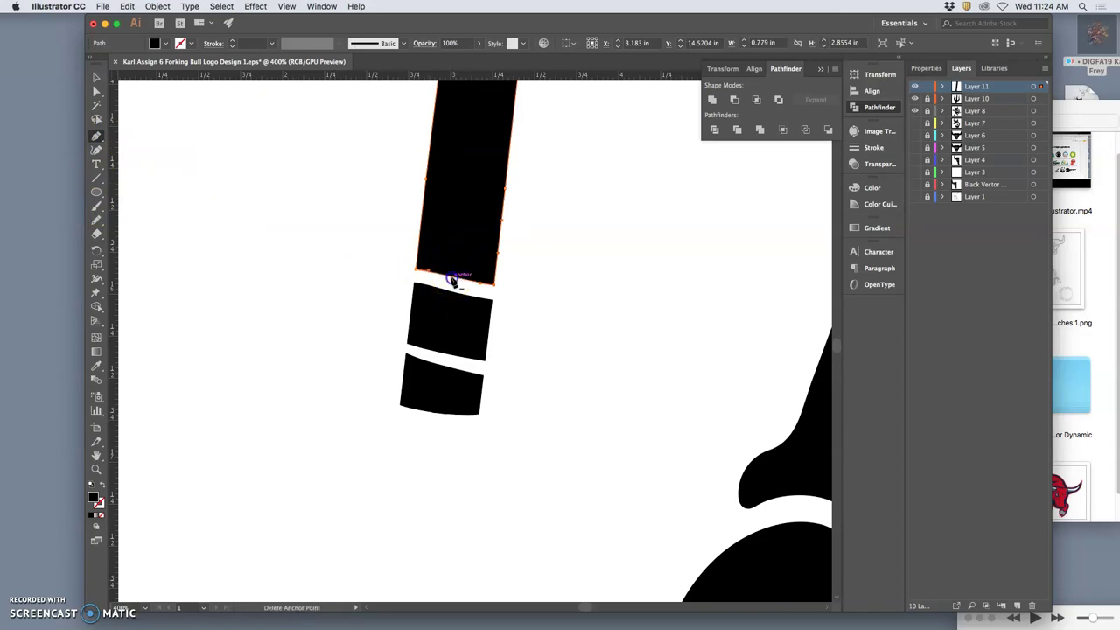
left_click(453, 278)
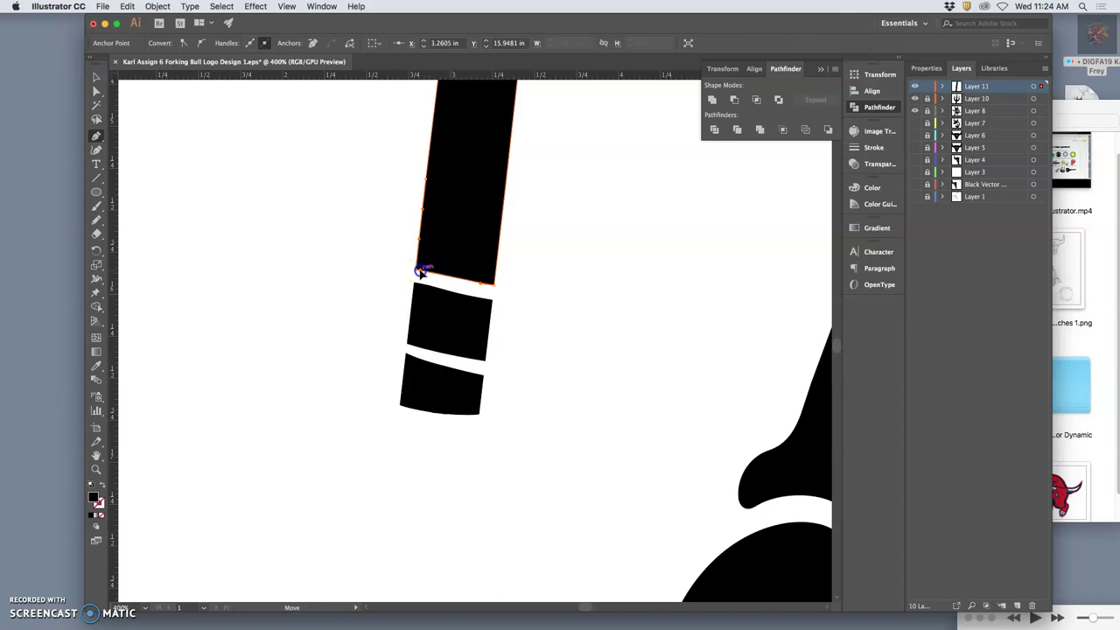
left_click(492, 284, "super")
left_click_drag(482, 287, 495, 287)
- Straighten the upper edge of the middle band by deleting its middle anchor point and retracting the corner handles
left_click(443, 302, "super")
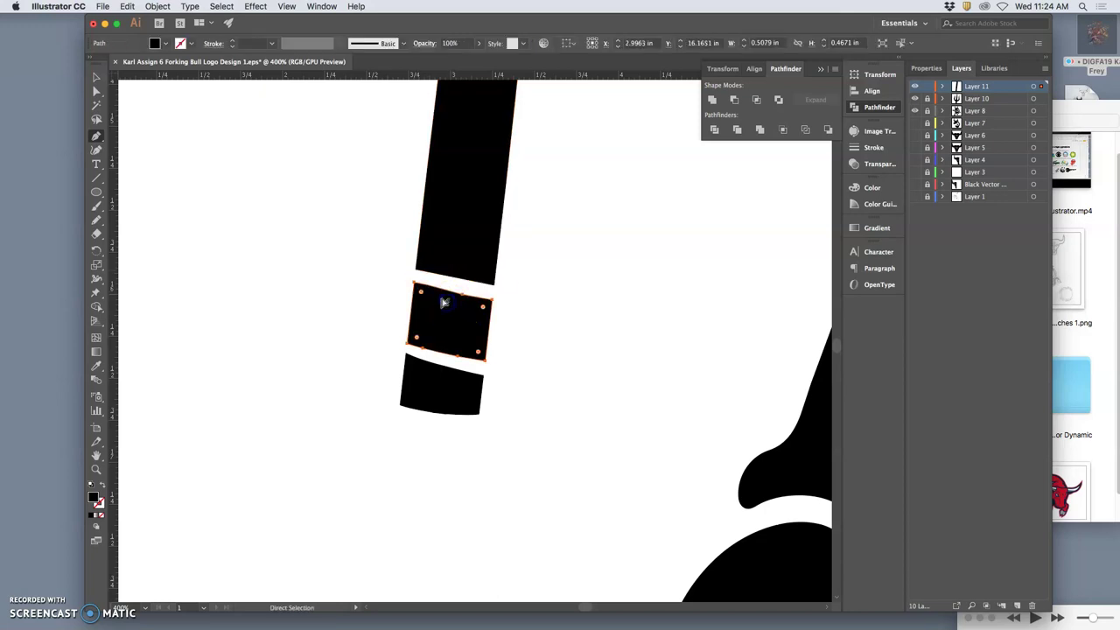
left_click(462, 295)
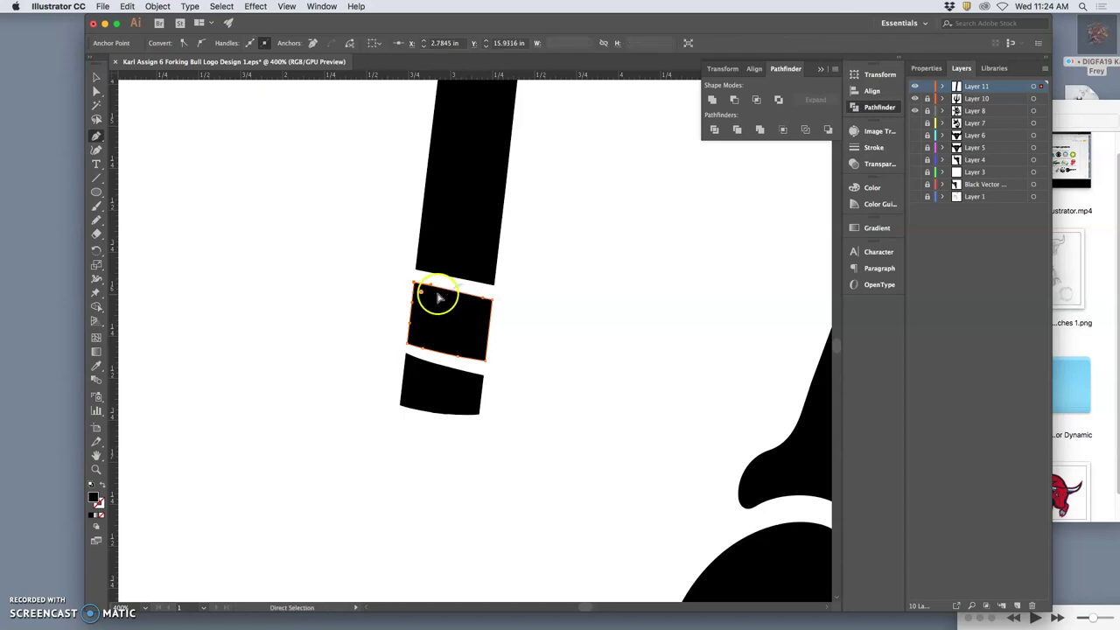
left_click_drag(431, 285, 414, 283)
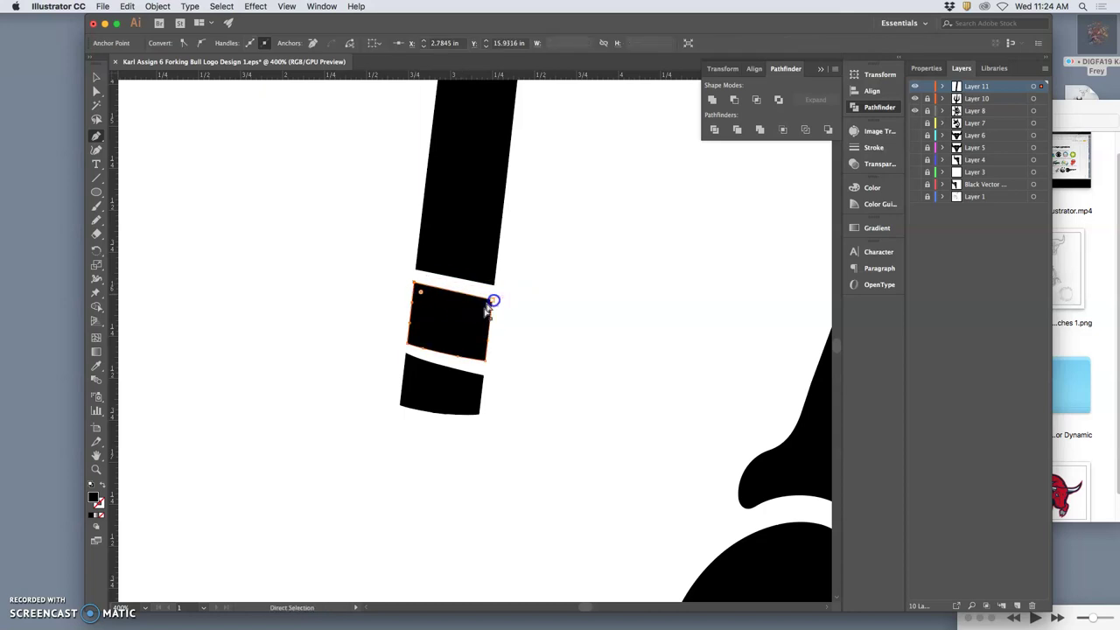
left_click(444, 344)
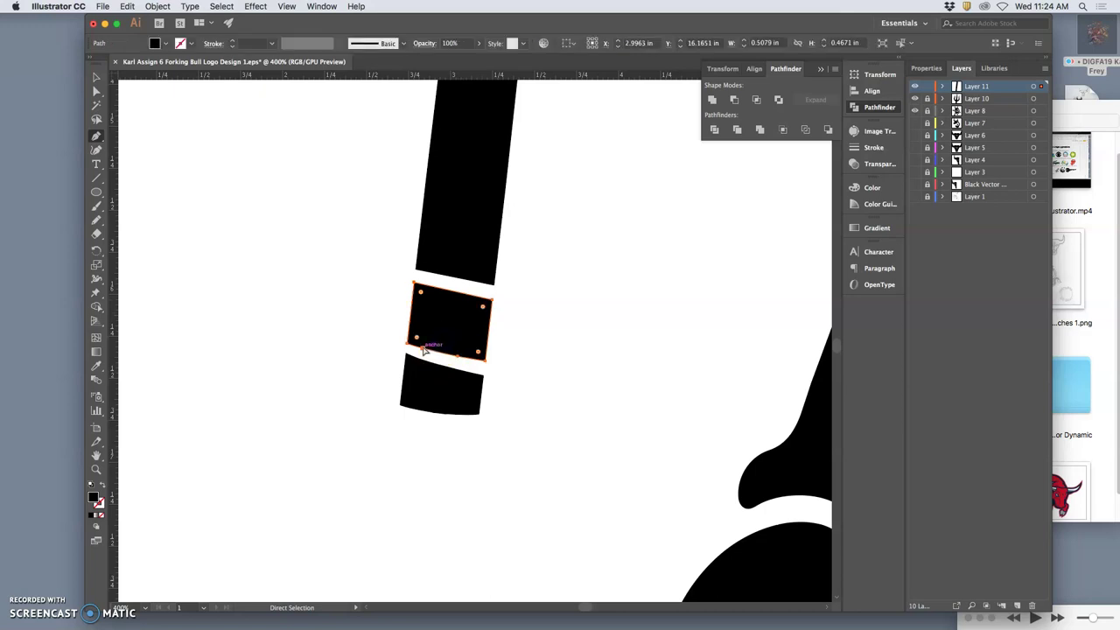
left_click_drag(423, 349, 411, 342)
key("super+z")
left_click(426, 358)
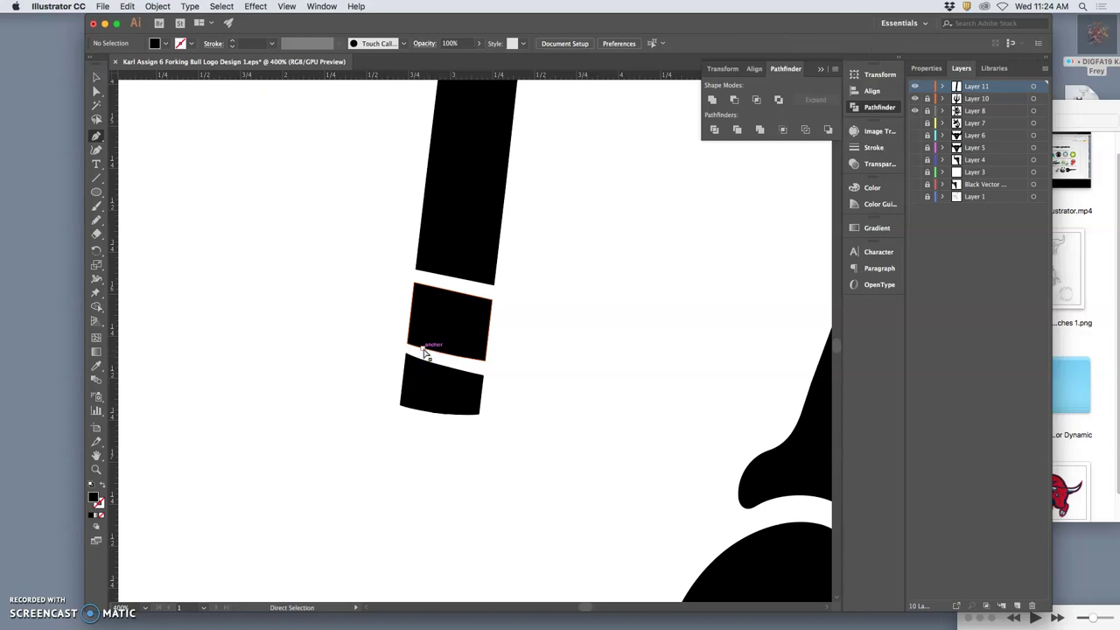
- Remove the extra anchor points along the middle band's lower edge to straighten it, and deselect the band
left_click(423, 350)
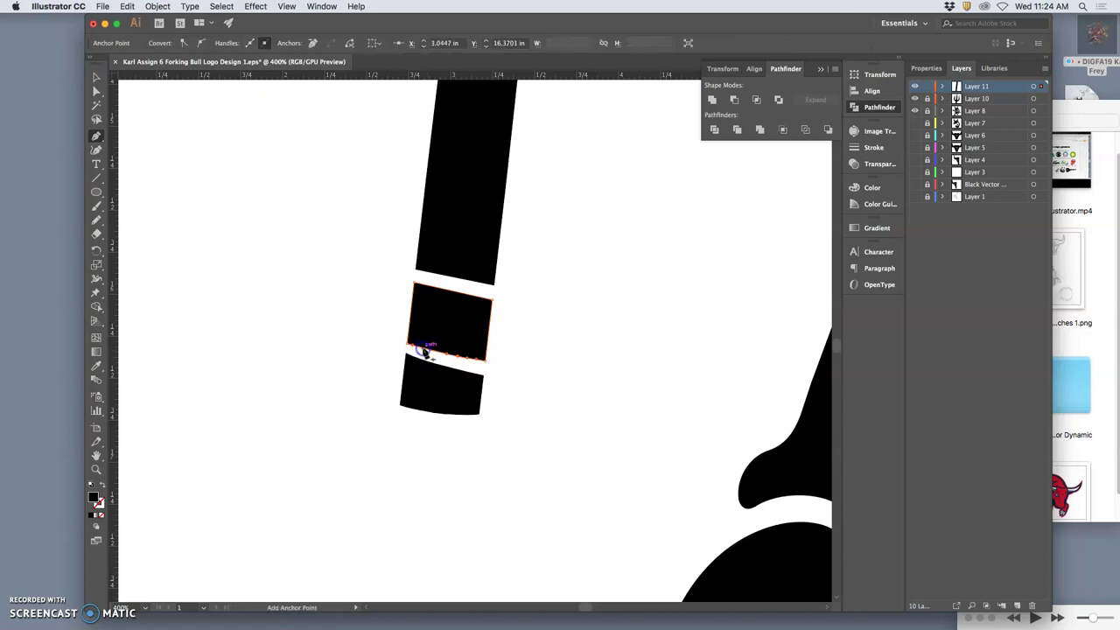
left_click(448, 355)
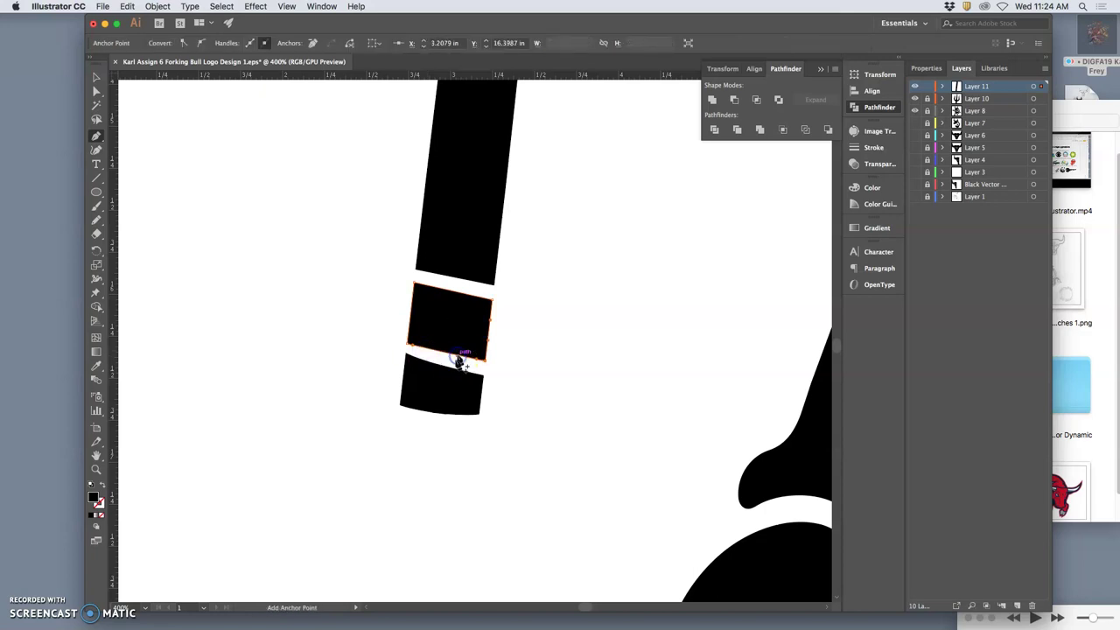
left_click(446, 352)
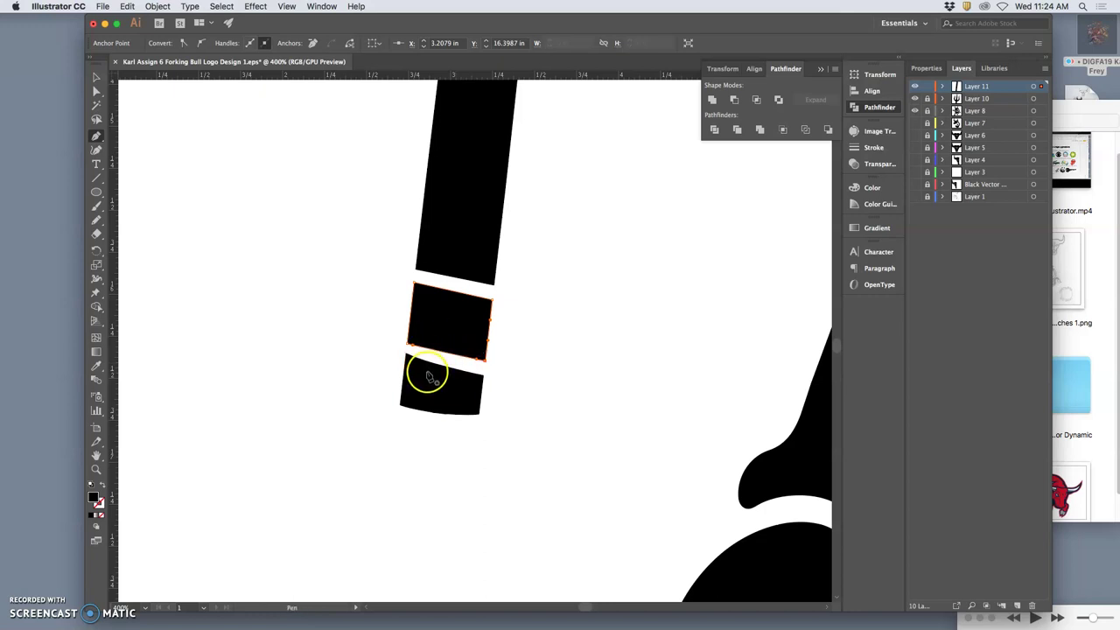
left_click(503, 394, "super")
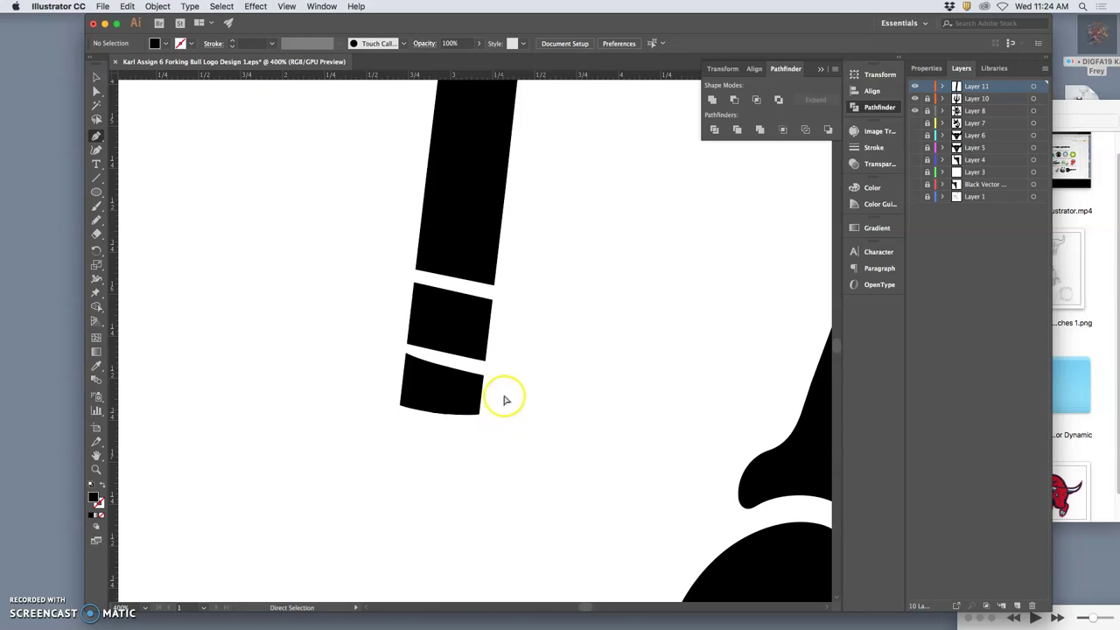
- Straighten the bottom band's upper edge by lowering its left corner and removing the extra anchor points, and deselect the band
key("super+minus")
key("super+minus")
key("super+minus")
key("super+minus")
key("super+minus")
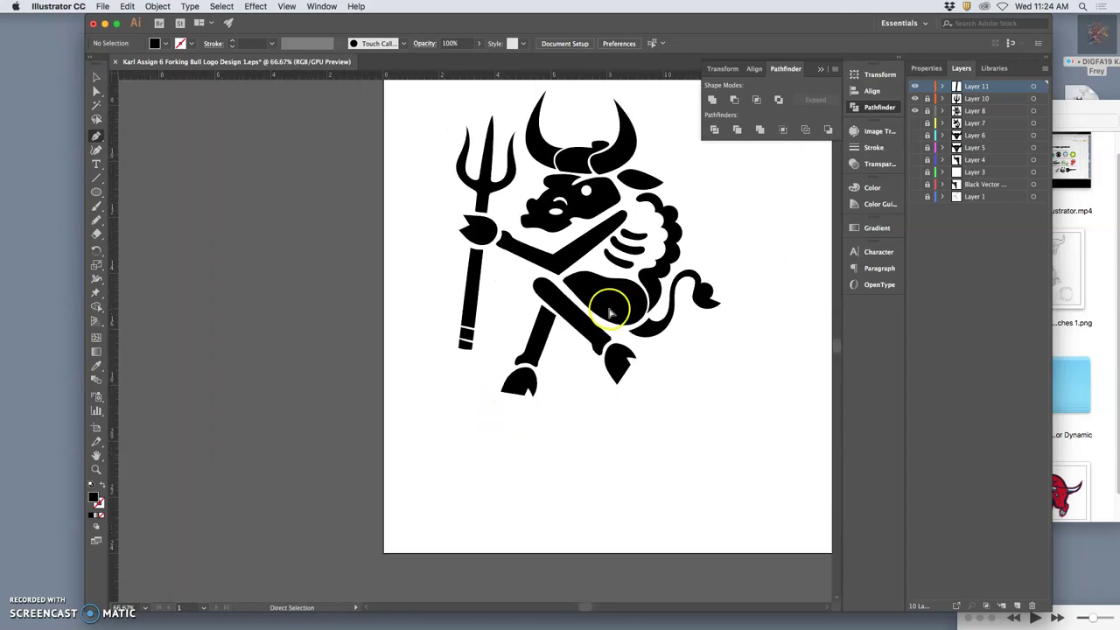
key("super+minus")
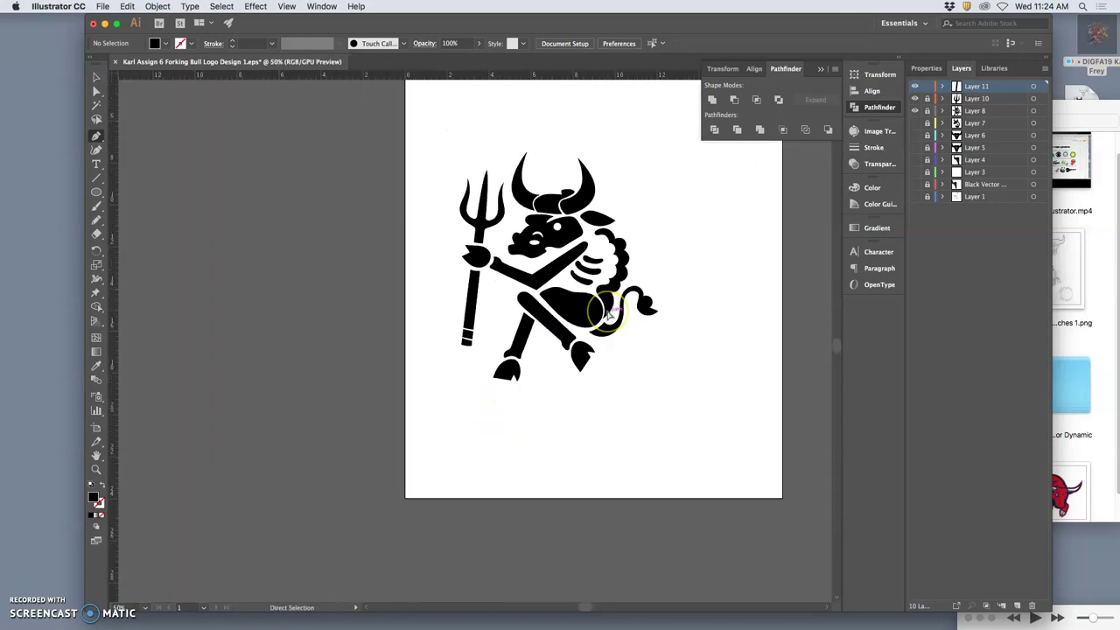
key("super+plus")
key("super+plus")
key("super+plus")
key("super+plus")
key("super+plus")
key("super+plus")
key("super+plus")
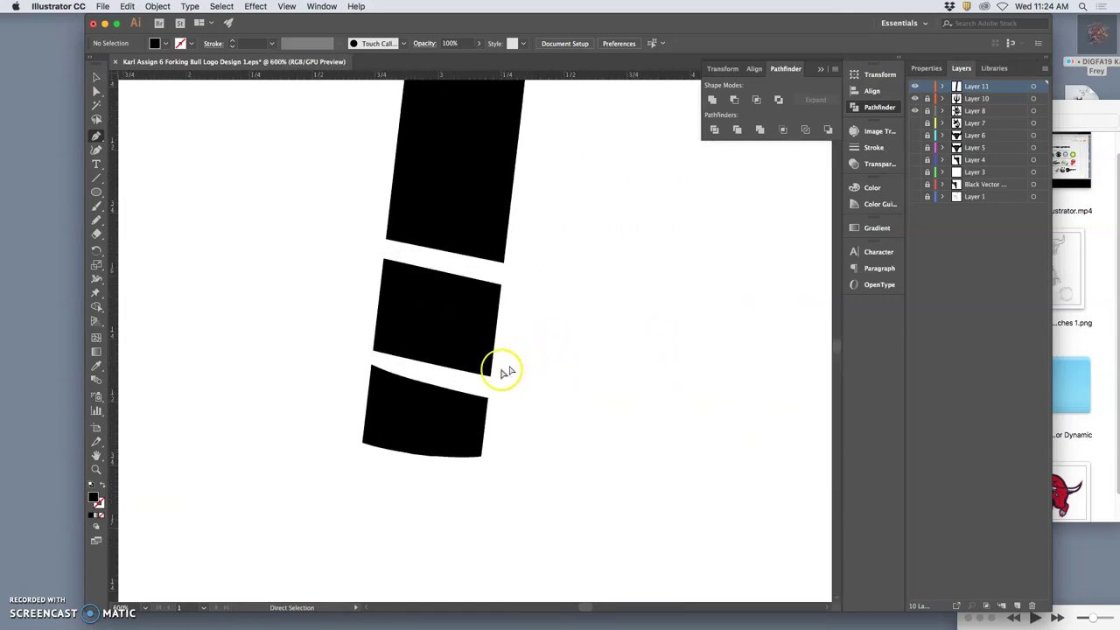
left_click(412, 407, "super")
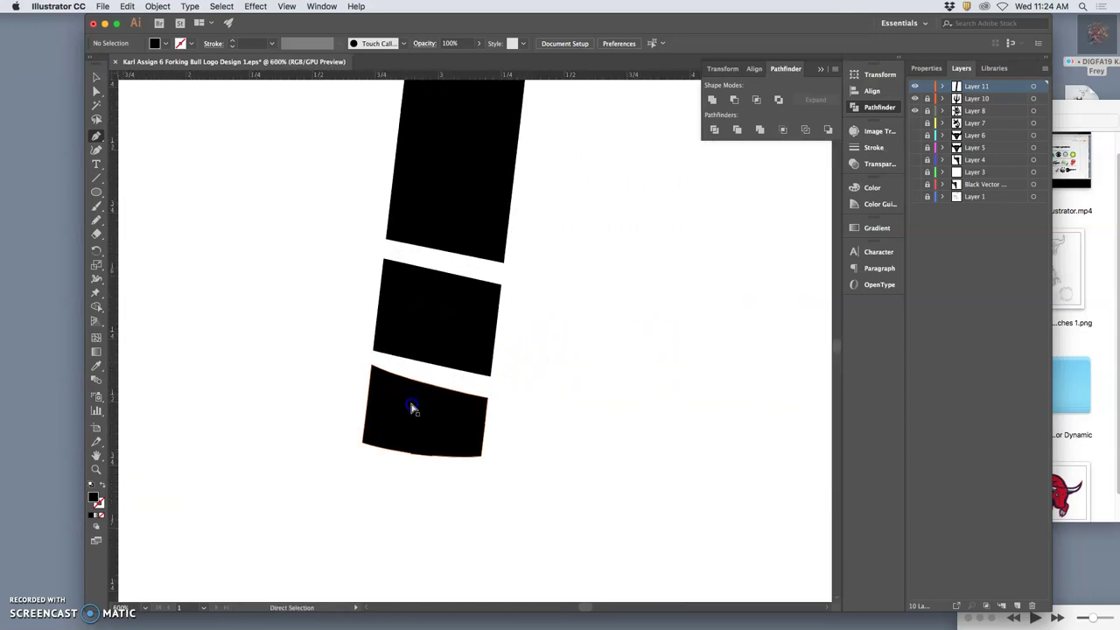
left_click(361, 370, "super")
left_click(361, 370, "super")
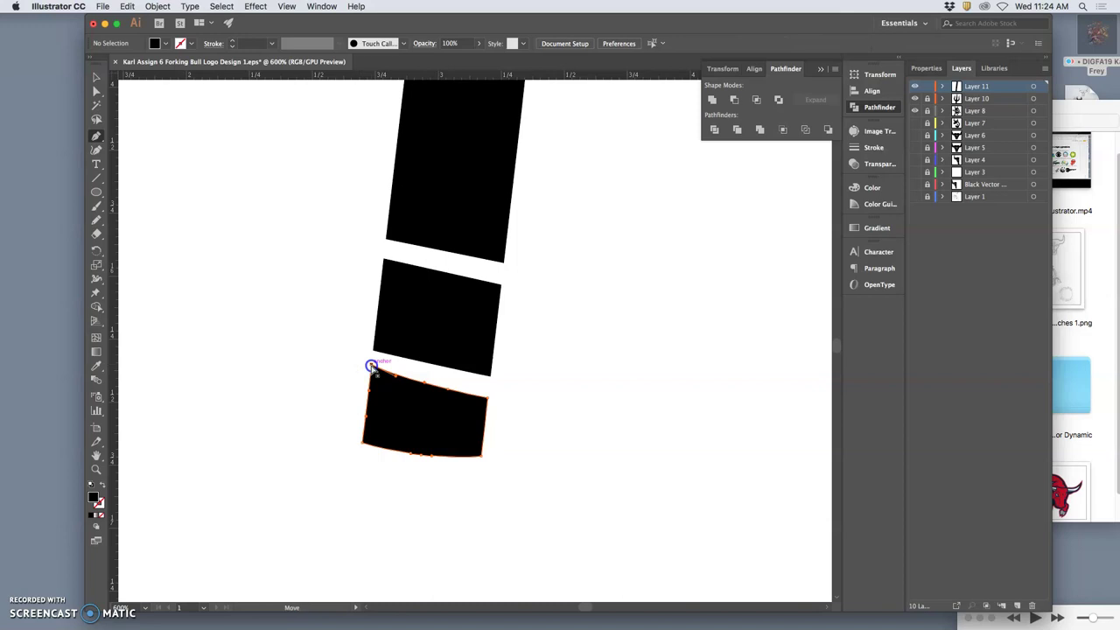
left_click_drag(370, 366, 372, 374)
left_click(394, 393)
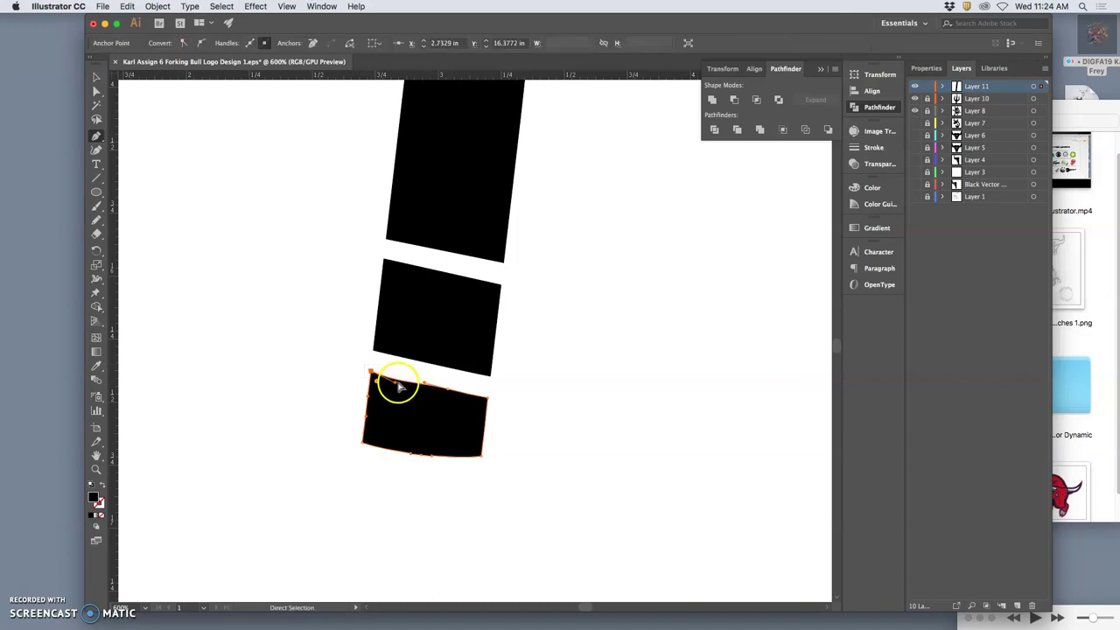
left_click(377, 375)
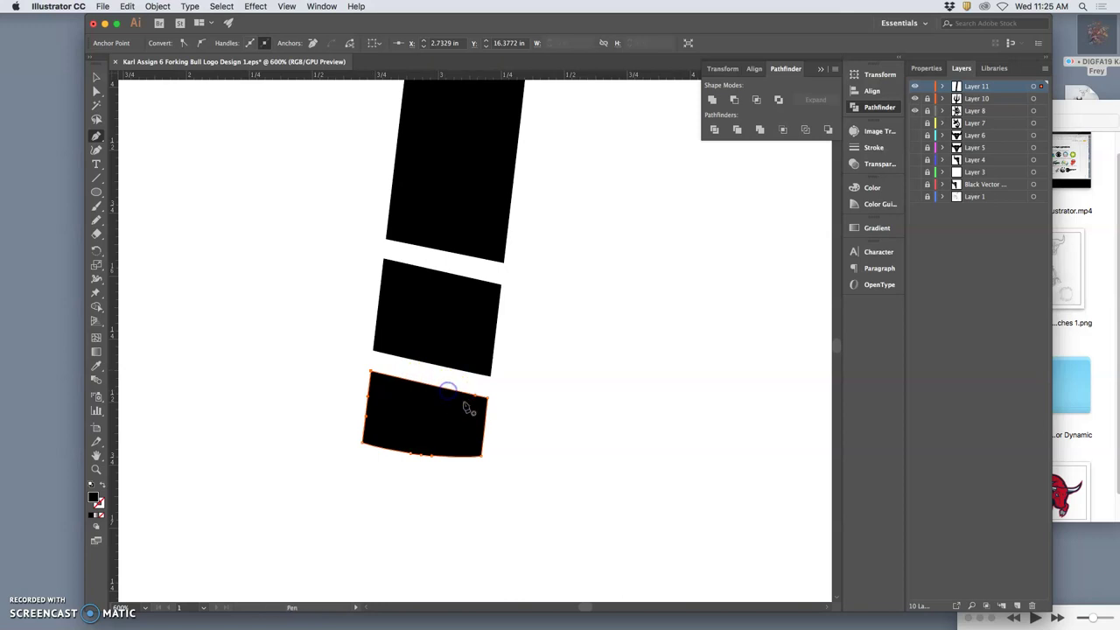
left_click_drag(477, 399, 488, 399)
left_click(511, 423, "super")
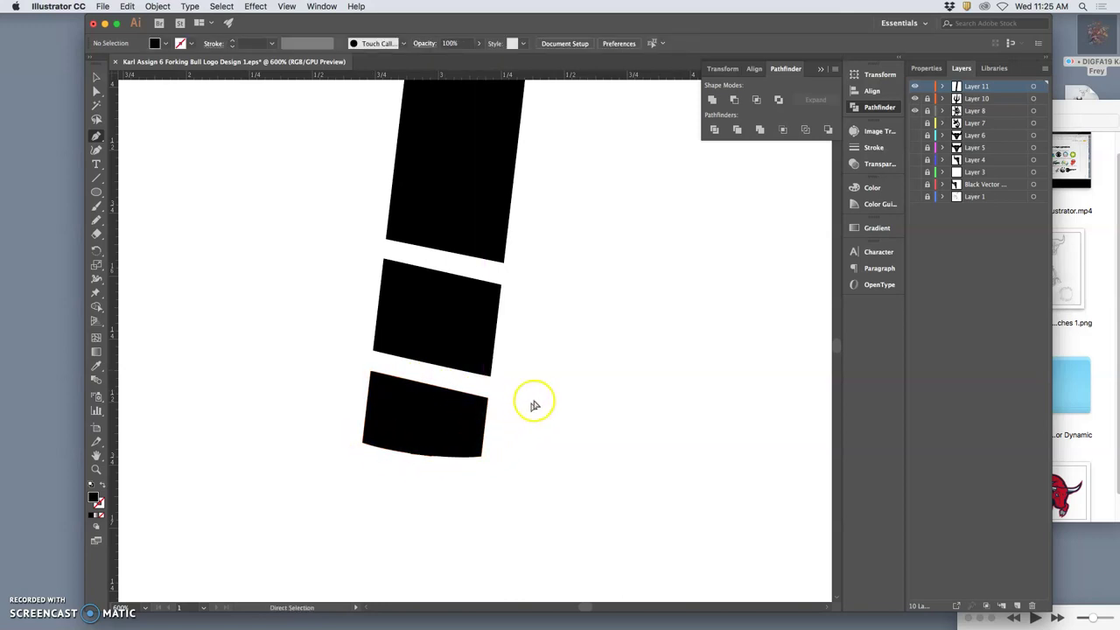
- Show the bull head on Layer 6 together with the complete trident bull on the artboard
key("super+minus")
key("super+minus")
key("super+minus")
key("super+minus")
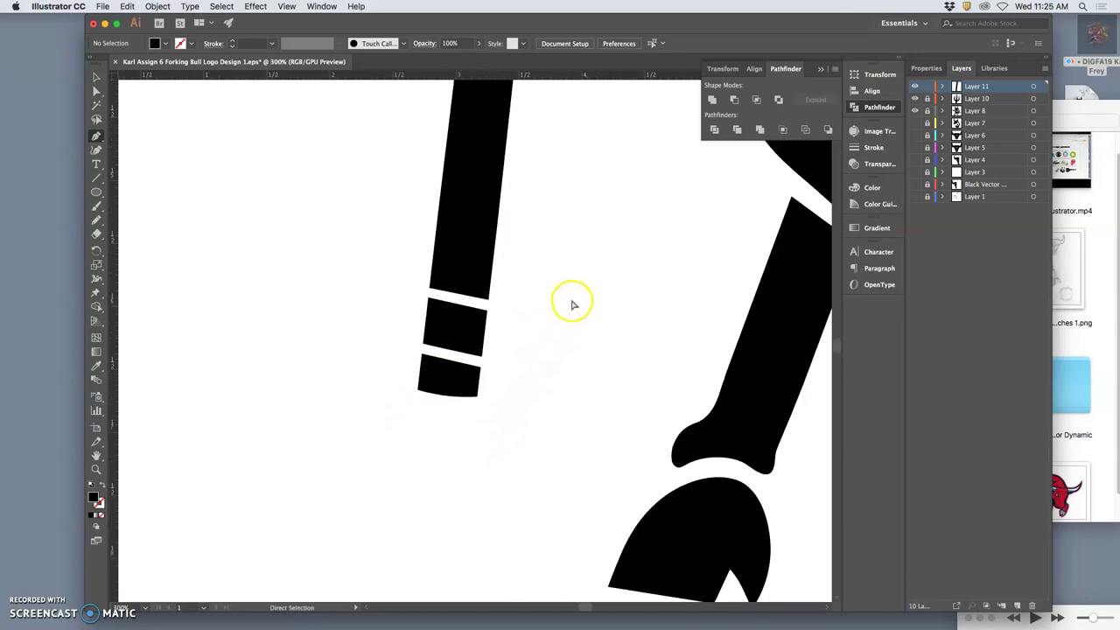
key("super+minus")
key("super+minus")
key("super+minus")
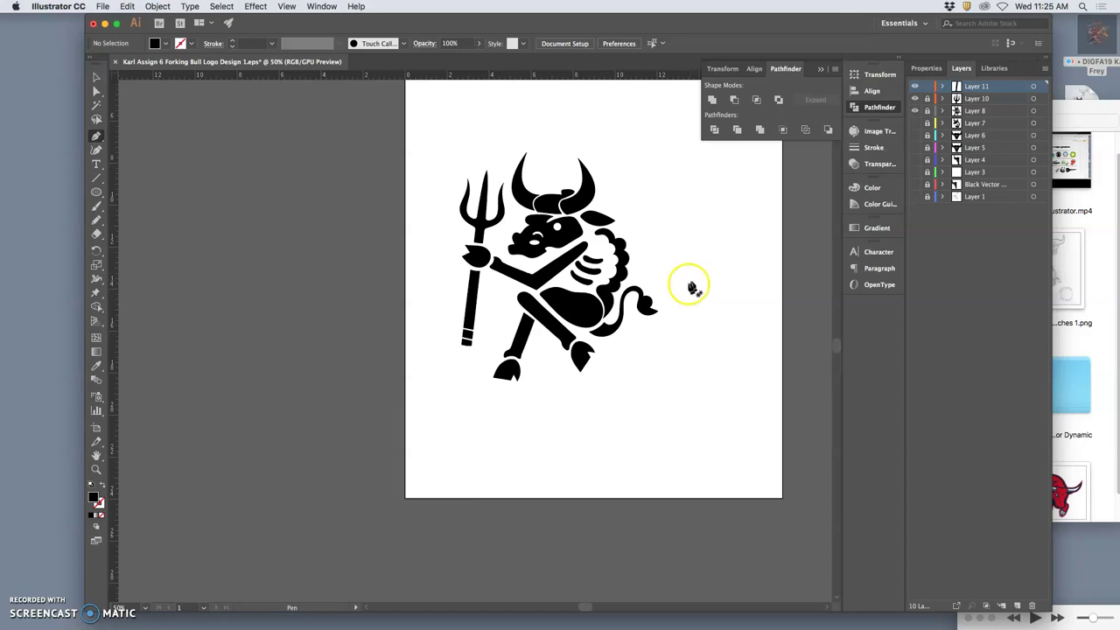
scroll(730, 306, "up", 5)
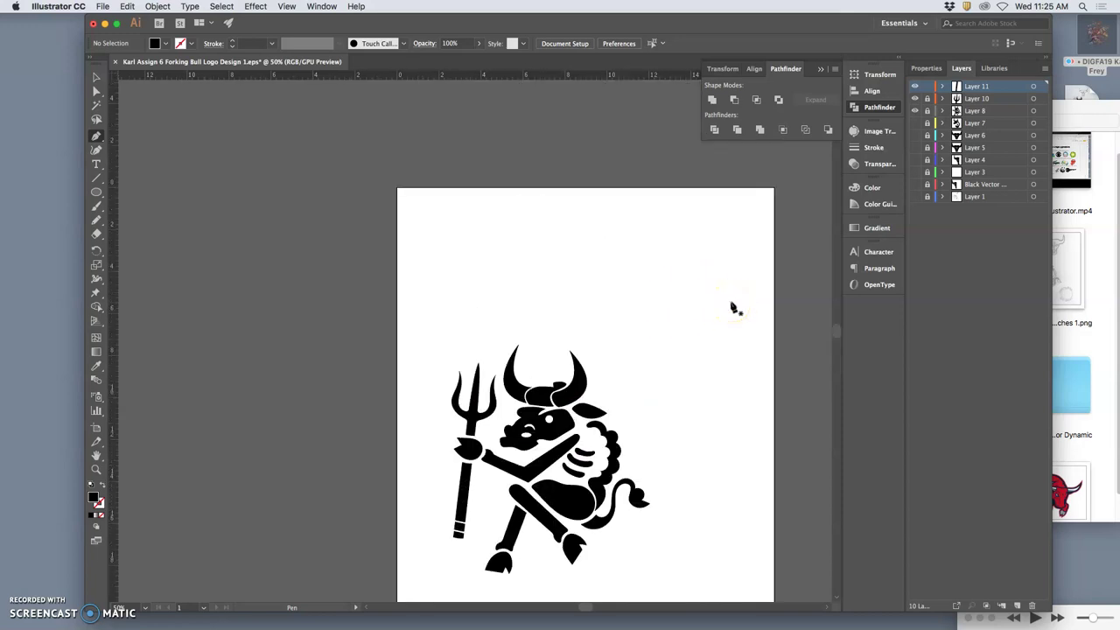
scroll(730, 303, "down", 1)
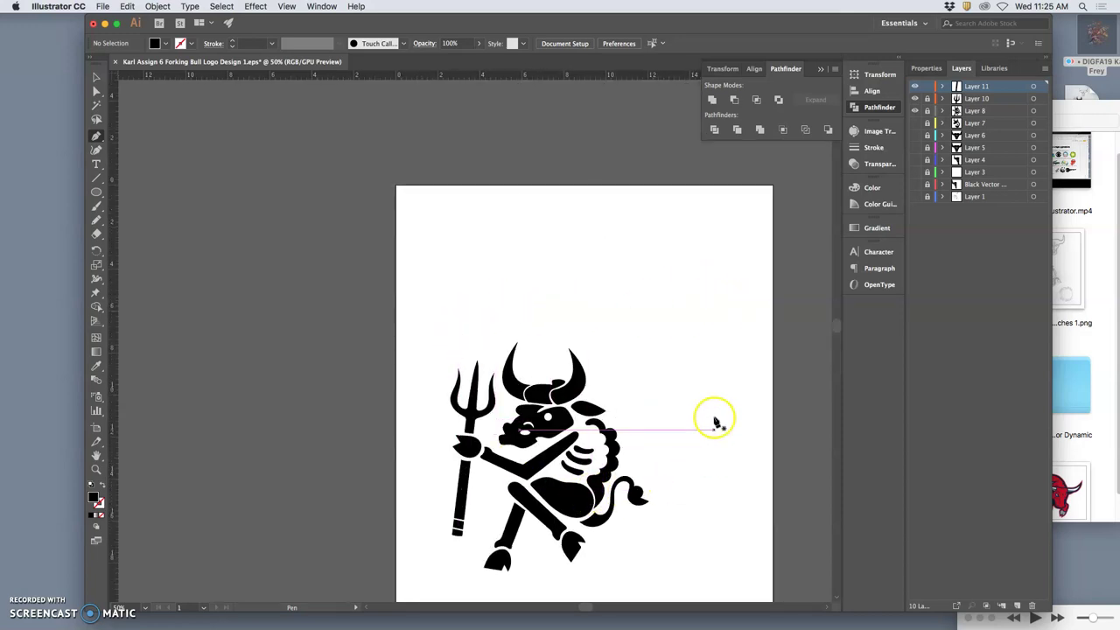
left_click(915, 137)
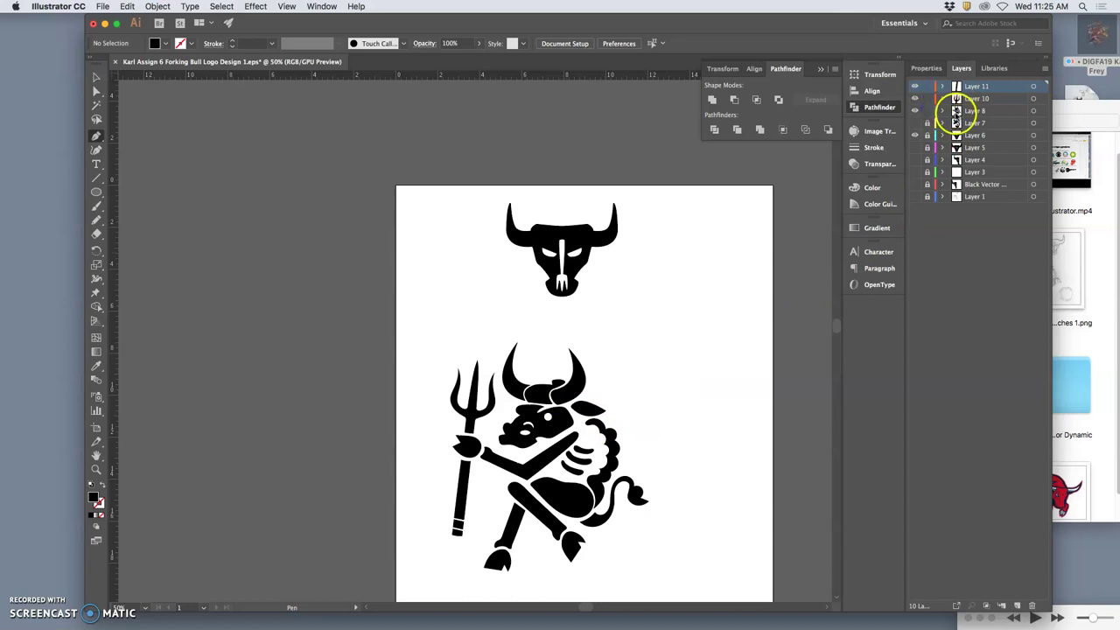
- Copy all the artwork on Layers 8, 10 and 11, and lock and hide those three layers
left_click(1033, 111)
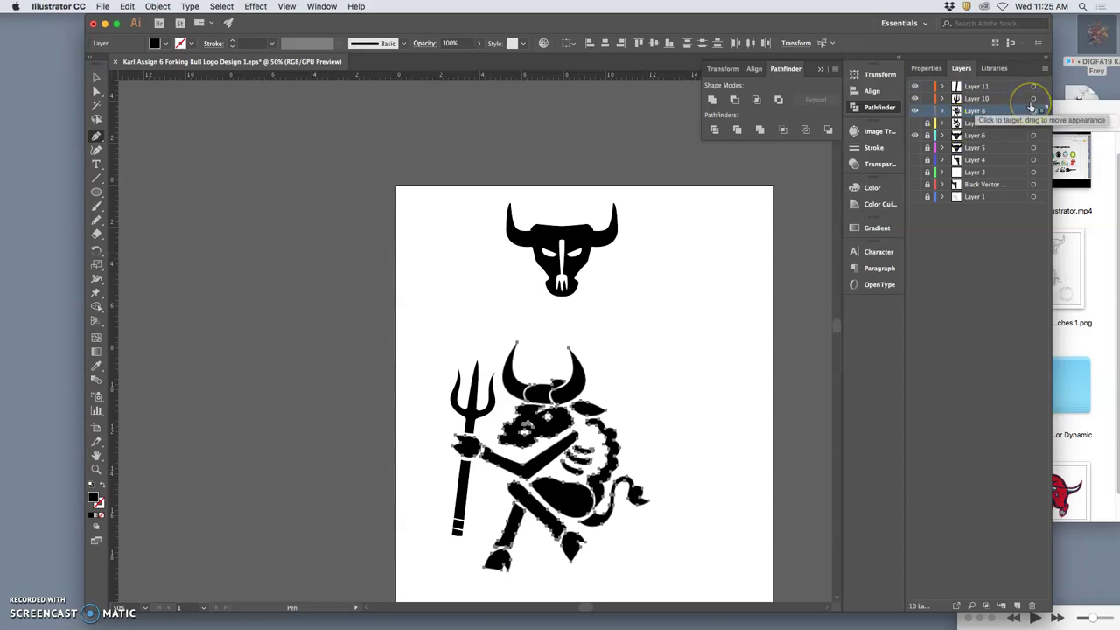
left_click(1034, 99)
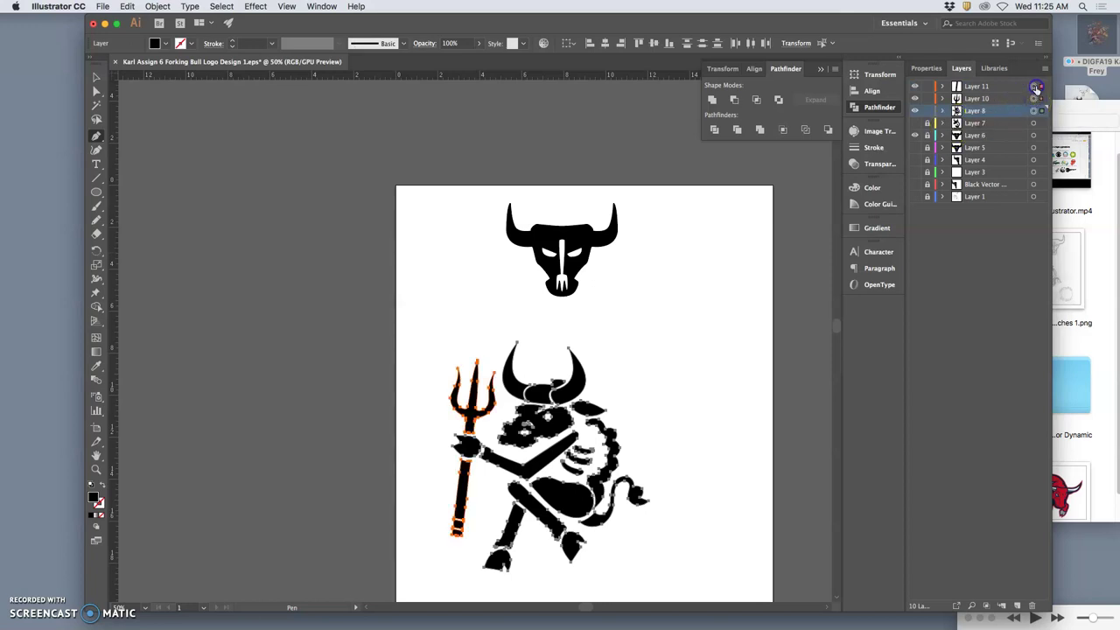
left_click(1034, 86, "shift")
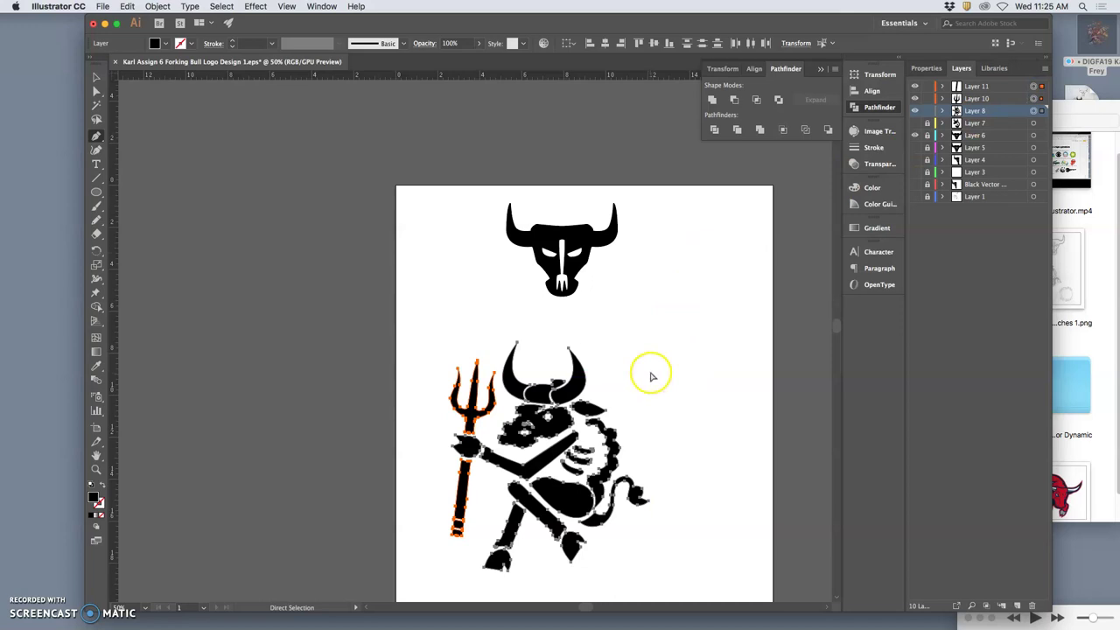
left_click(926, 111)
left_click(926, 99)
left_click(915, 85)
left_click(915, 98)
left_click(915, 110)
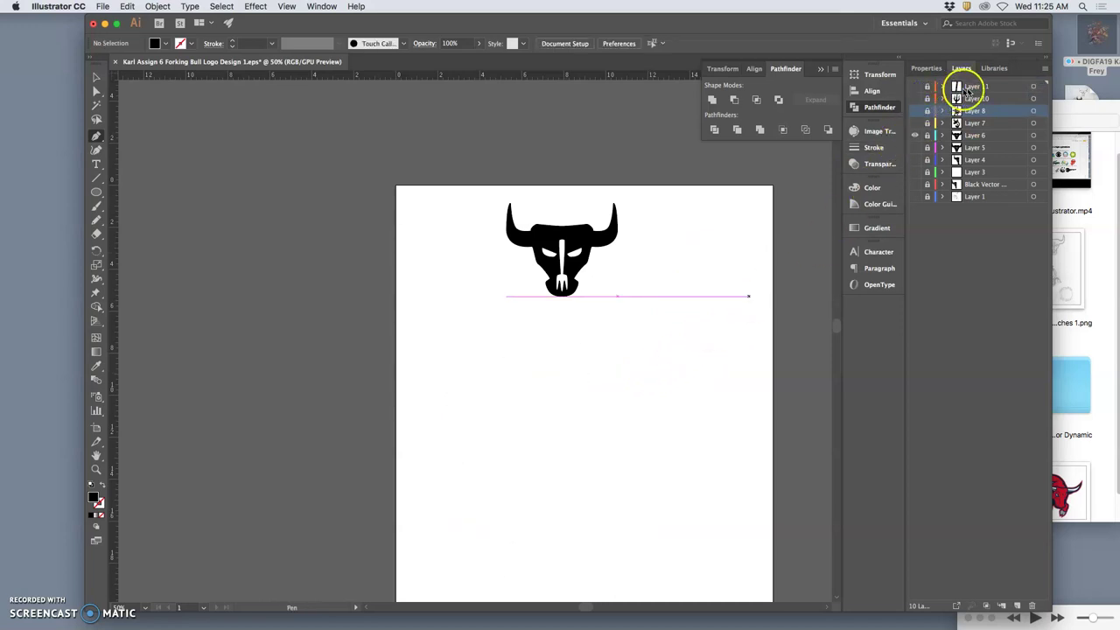
- Create a new layer at the top of the stack and paste the complete trident bull in place on it
left_click(1016, 606)
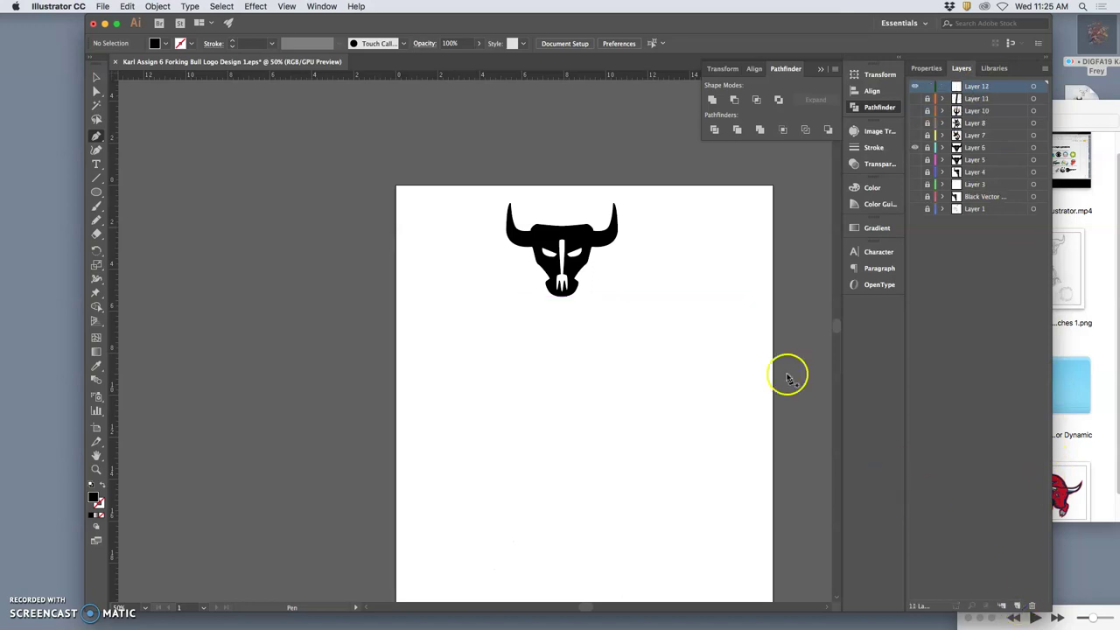
left_click(128, 6)
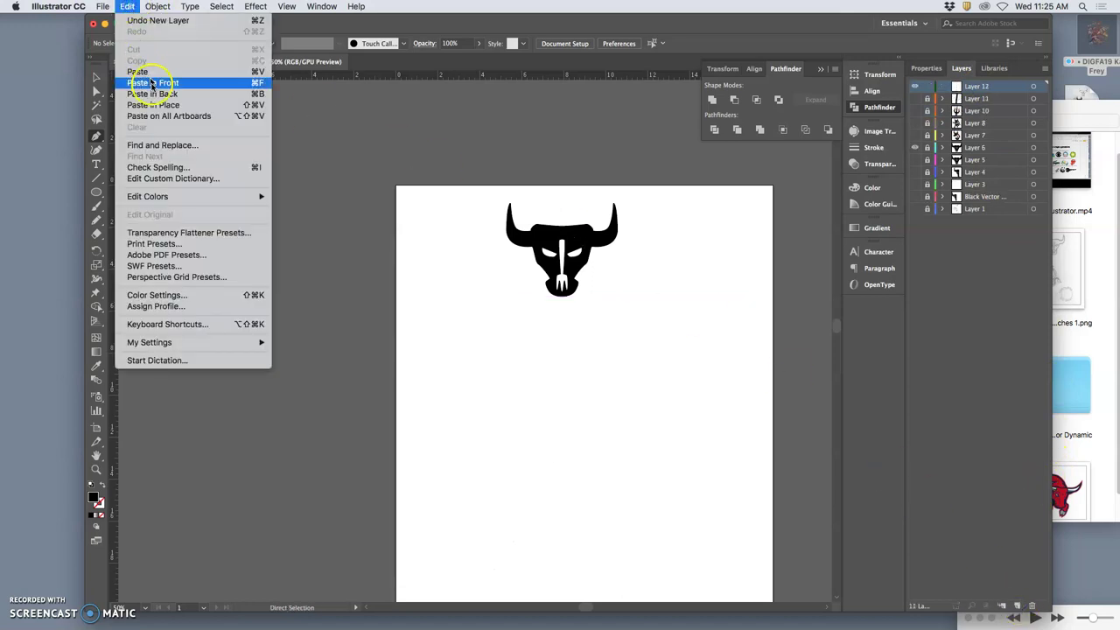
left_click(153, 103)
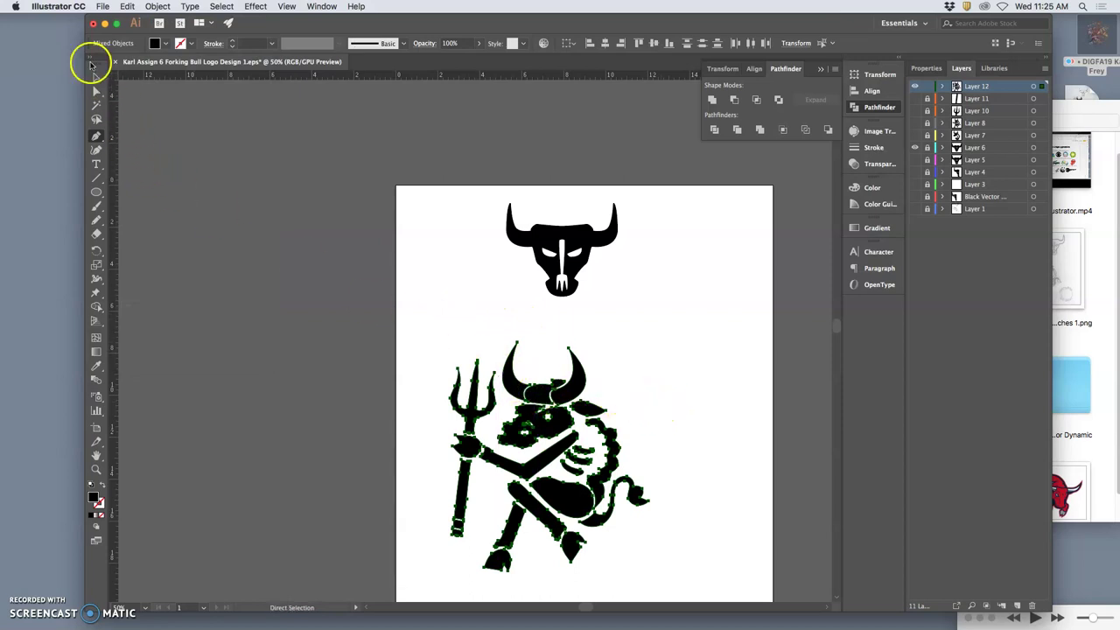
left_click(96, 77)
left_click_drag(551, 396, 281, 286)
left_click(316, 522)
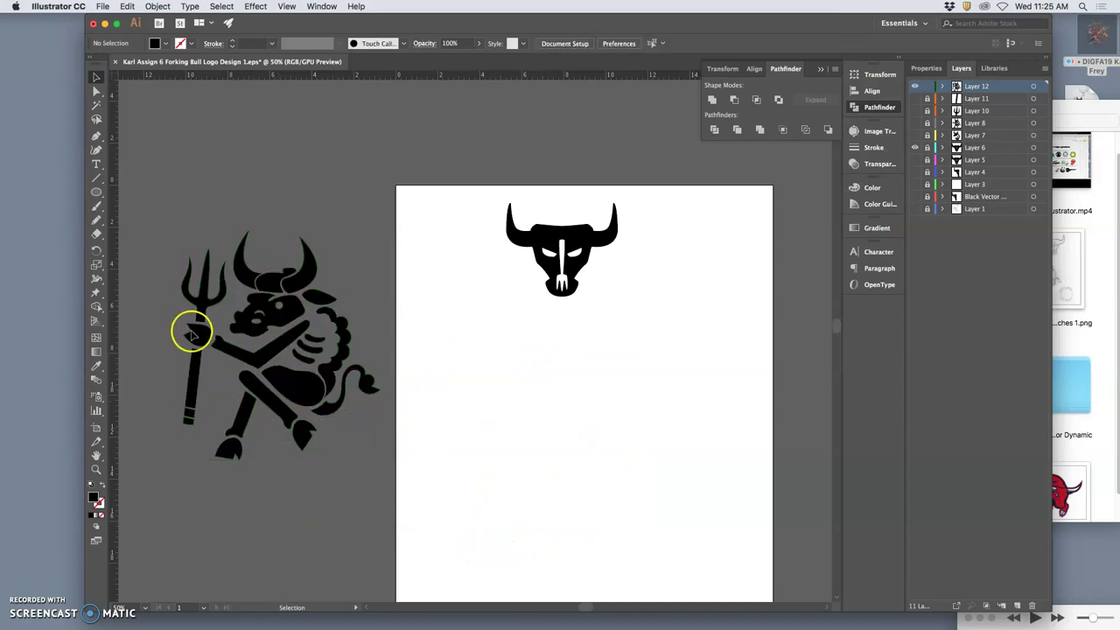
key("ctrl+z")
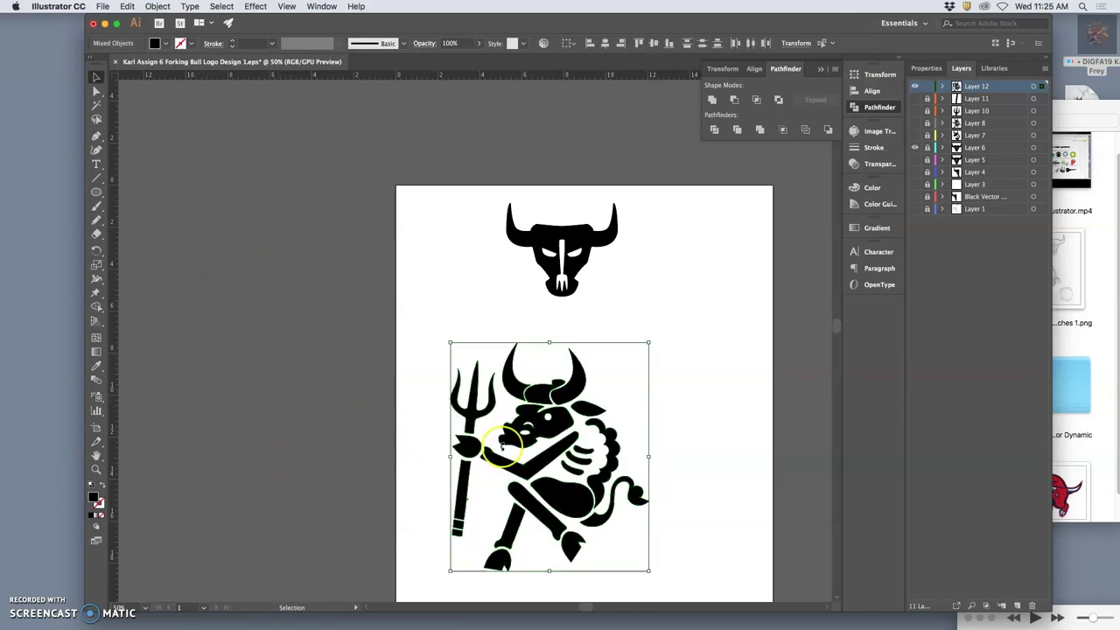
key("a")
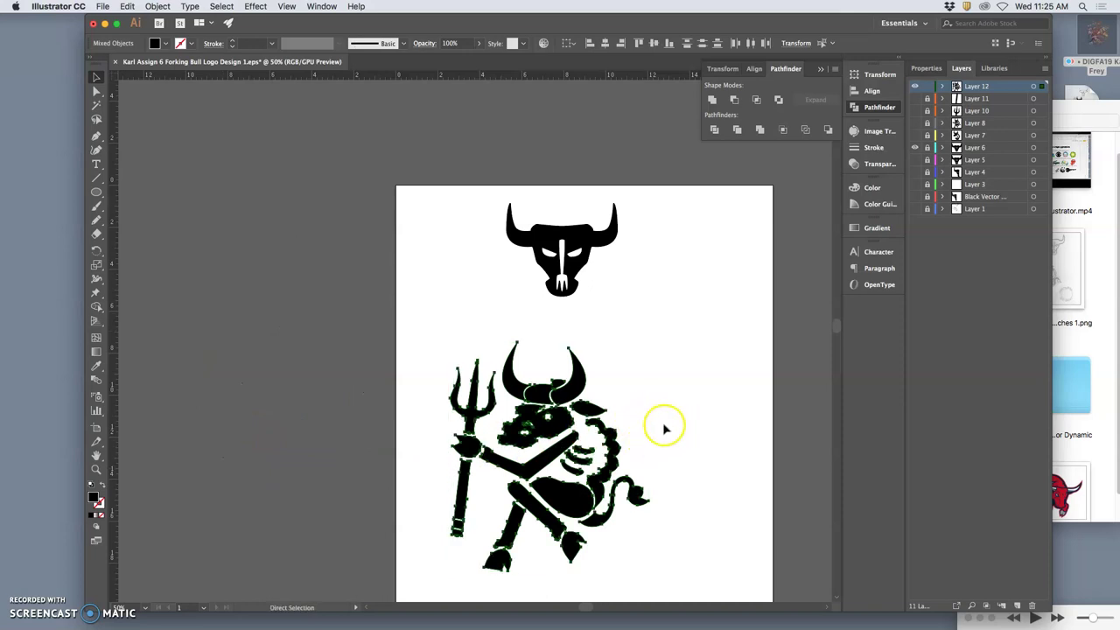
- Lock and hide Layer 12, and paste the complete bull in place on another new layer
left_click(915, 87)
left_click(1016, 606)
left_click(128, 6)
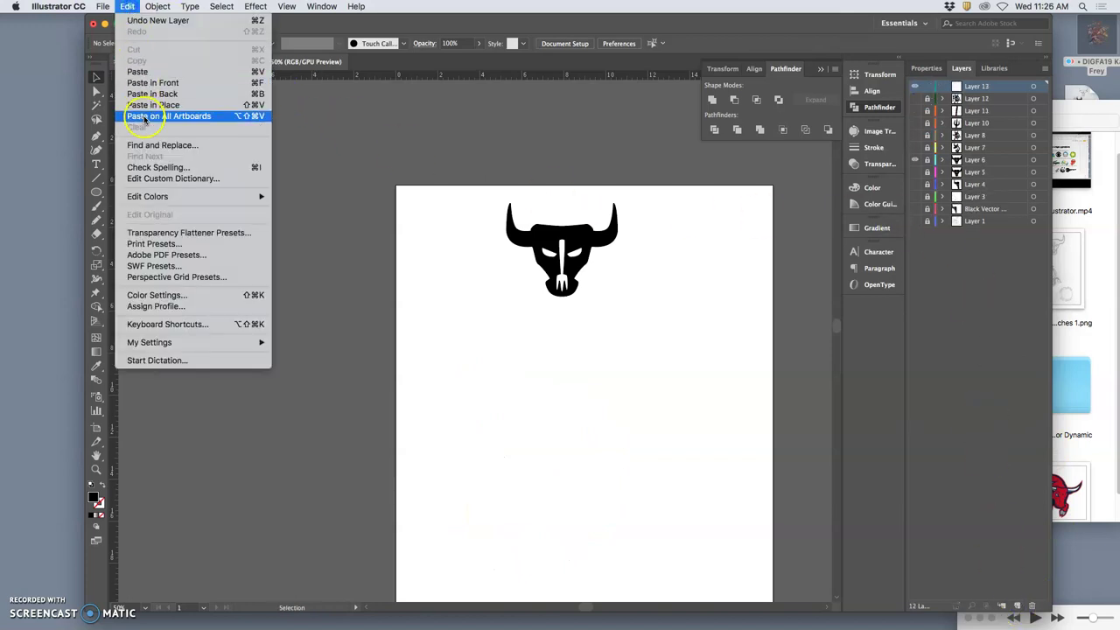
left_click(161, 103)
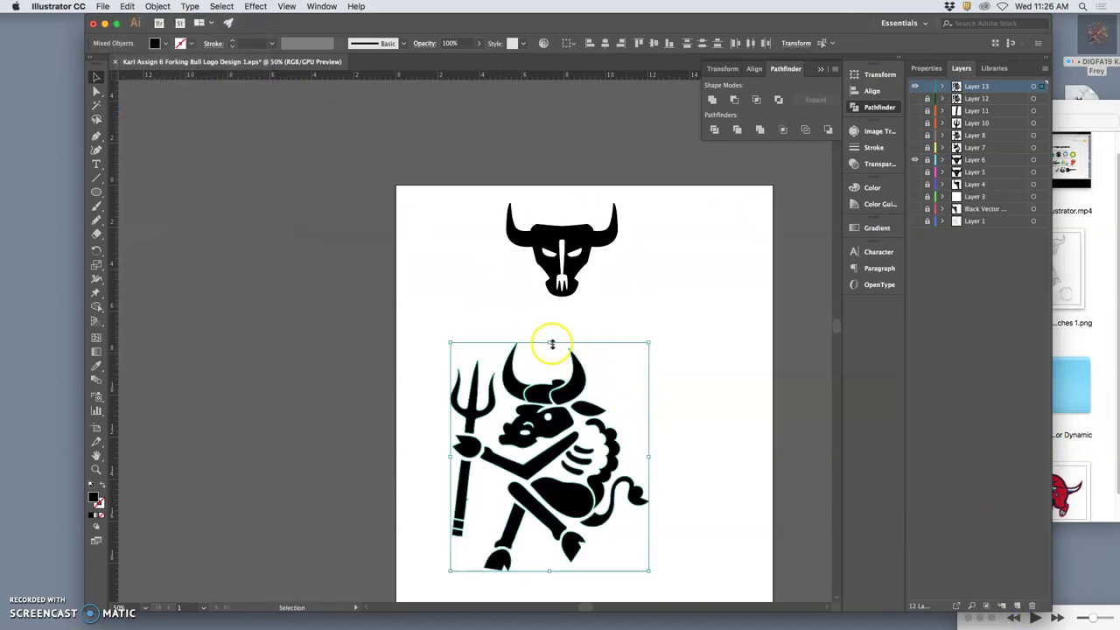
- Reduce the height of the pasted bull slightly, place it directly beneath the bull head, and deselect it
left_click_drag(550, 342, 550, 352)
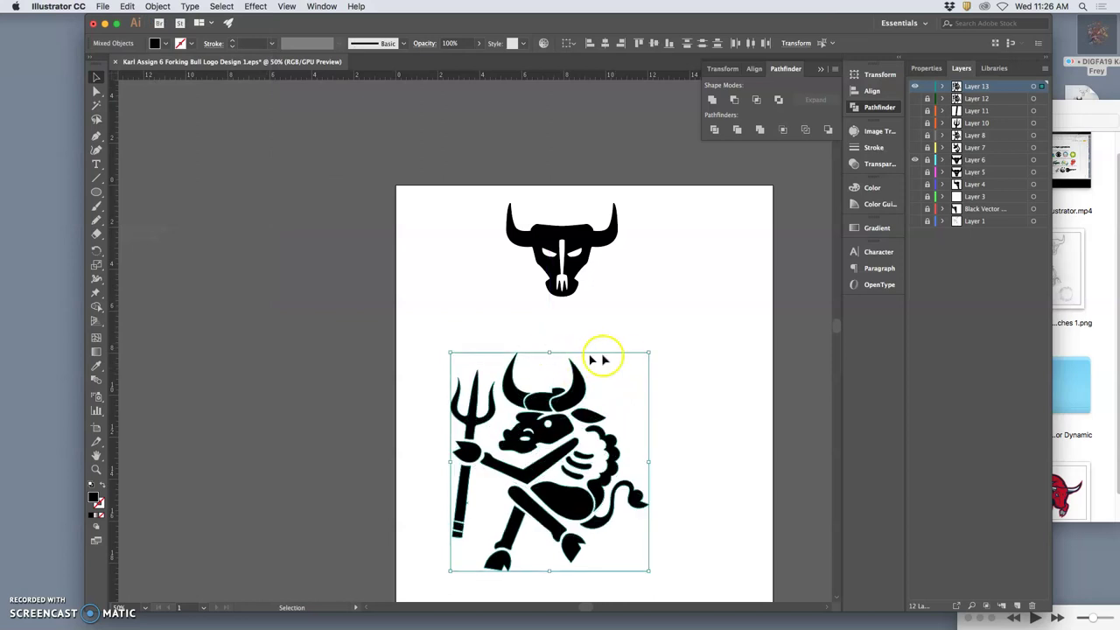
left_click_drag(579, 394, 599, 359)
mouse_move(665, 423)
left_mouse_down()
mouse_move(656, 420)
mouse_move(671, 422)
left_mouse_up()
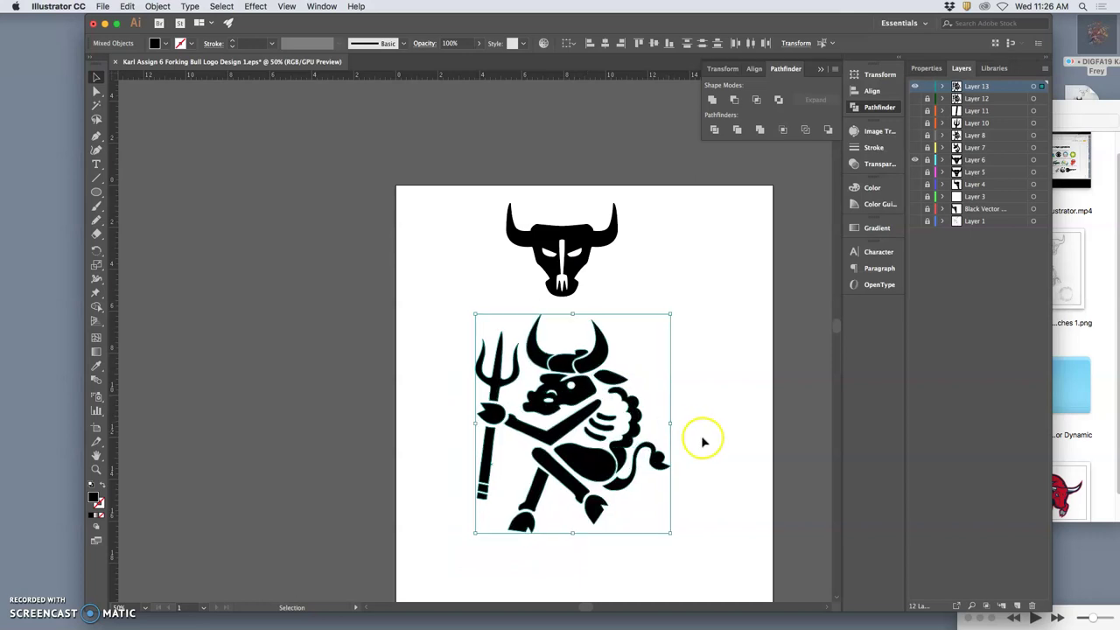
left_click(704, 441)
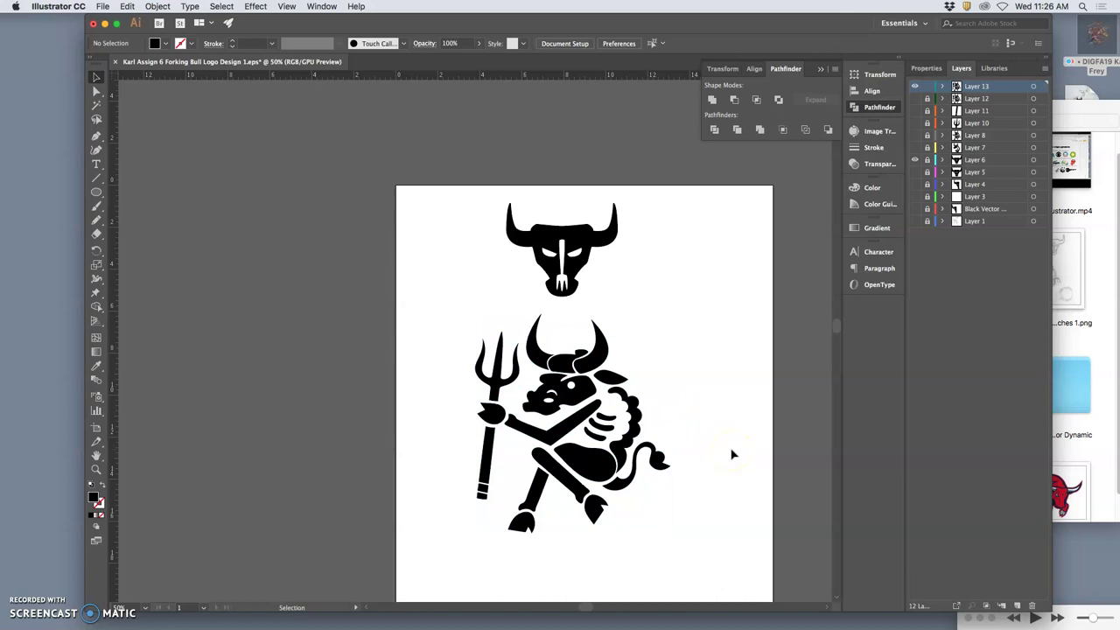
- Scale down the bull on Layer 13 and place it near the artboard's right edge, below the bull head
left_click(1033, 87)
left_click_drag(593, 417, 672, 392)
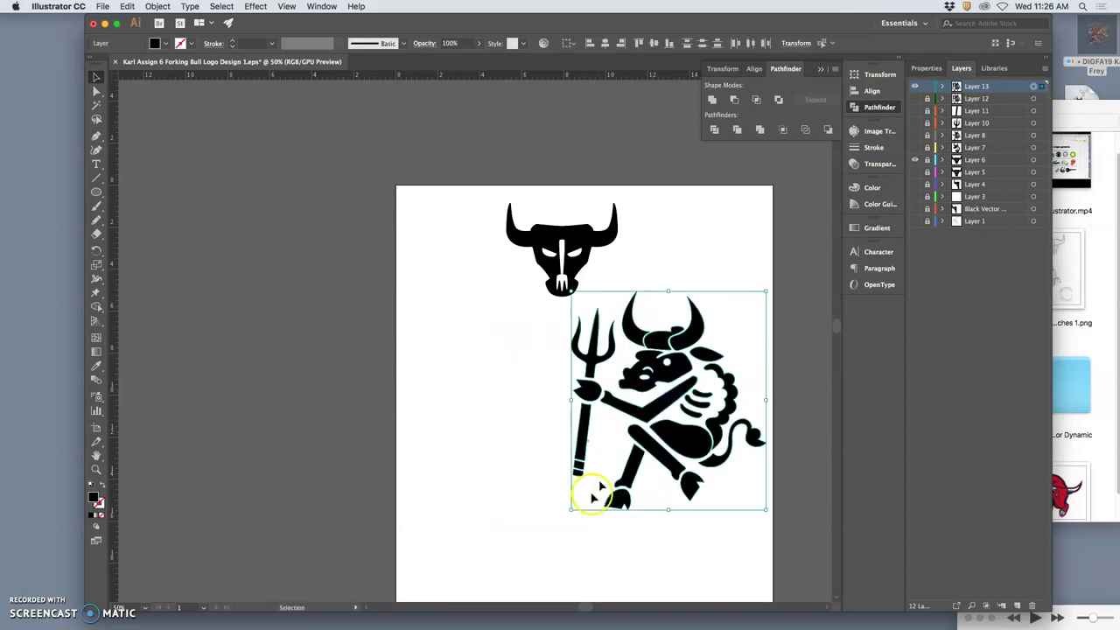
left_click_drag(571, 509, 607, 468)
left_click_drag(697, 412, 689, 418)
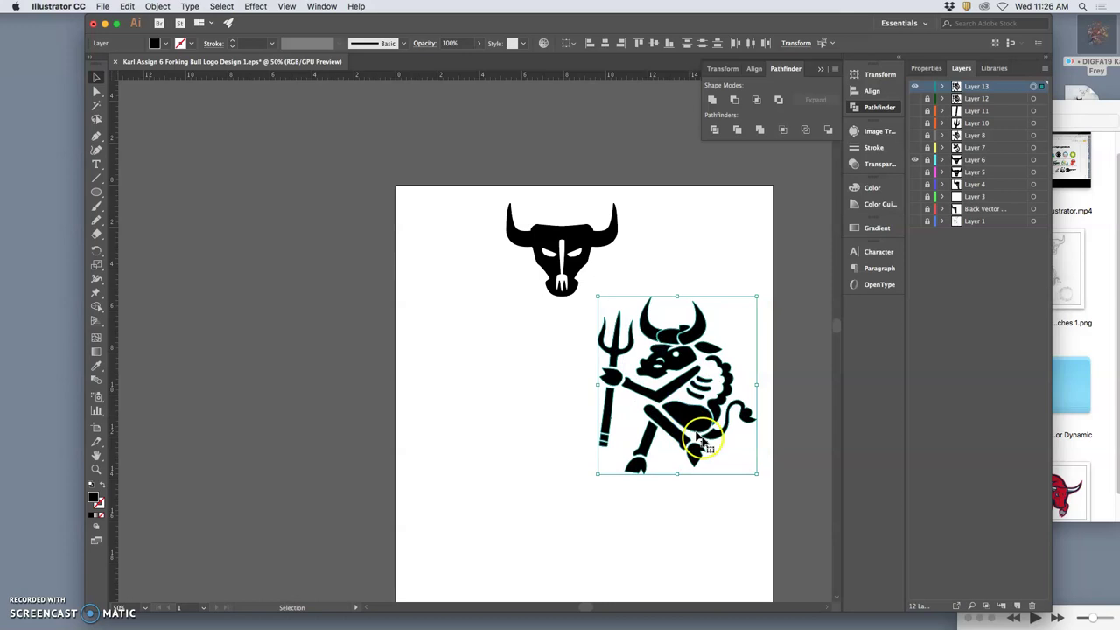
left_click(712, 517)
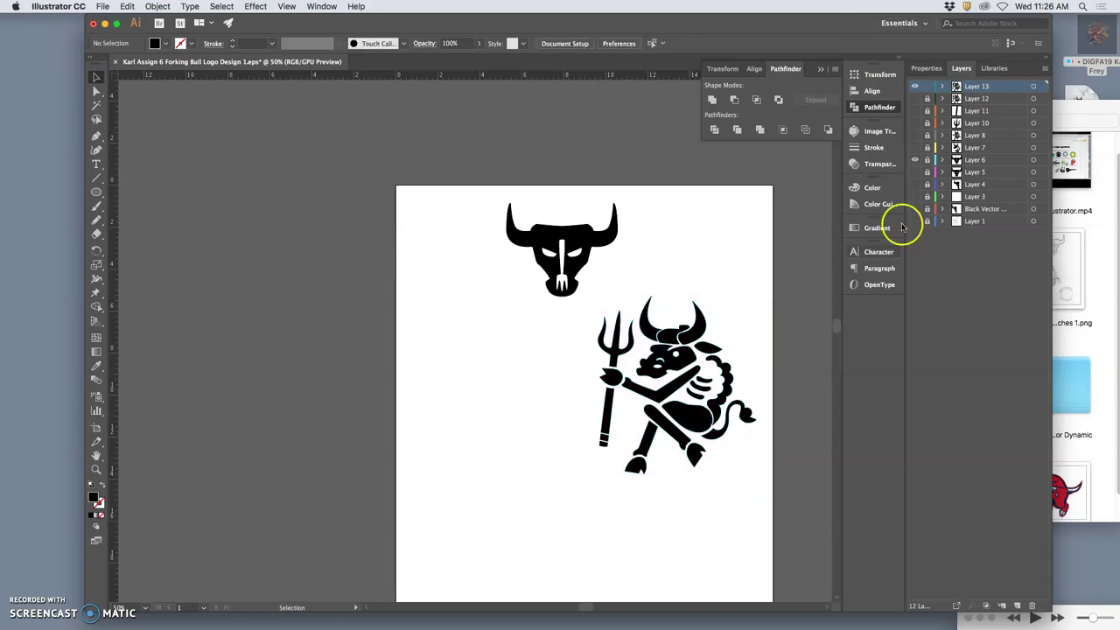
- Show Layer 12, lock Layer 13, and scale down the Layer 12 bull until it clears the one beside it
left_click(915, 99)
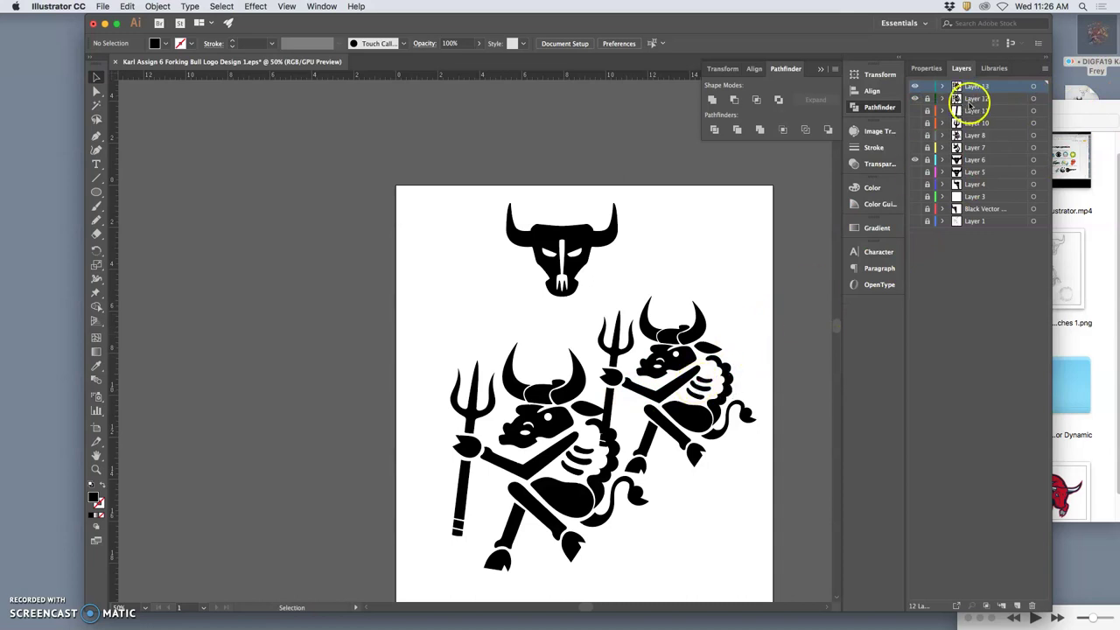
left_click(928, 88)
left_click(1033, 99)
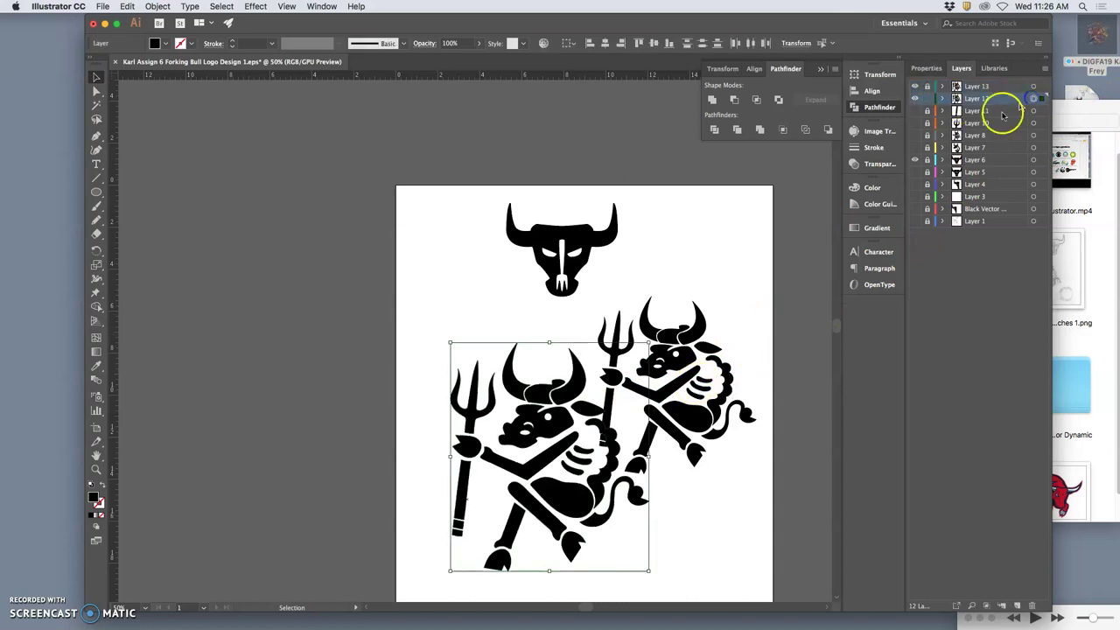
scroll(686, 448, "down", 1)
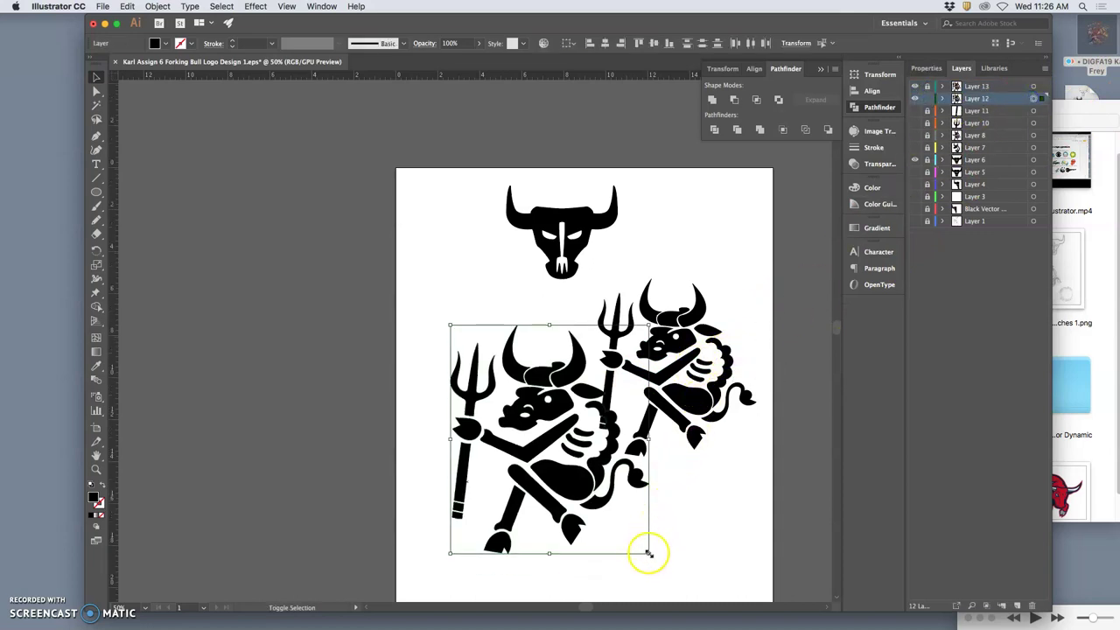
left_click_drag(648, 553, 598, 492)
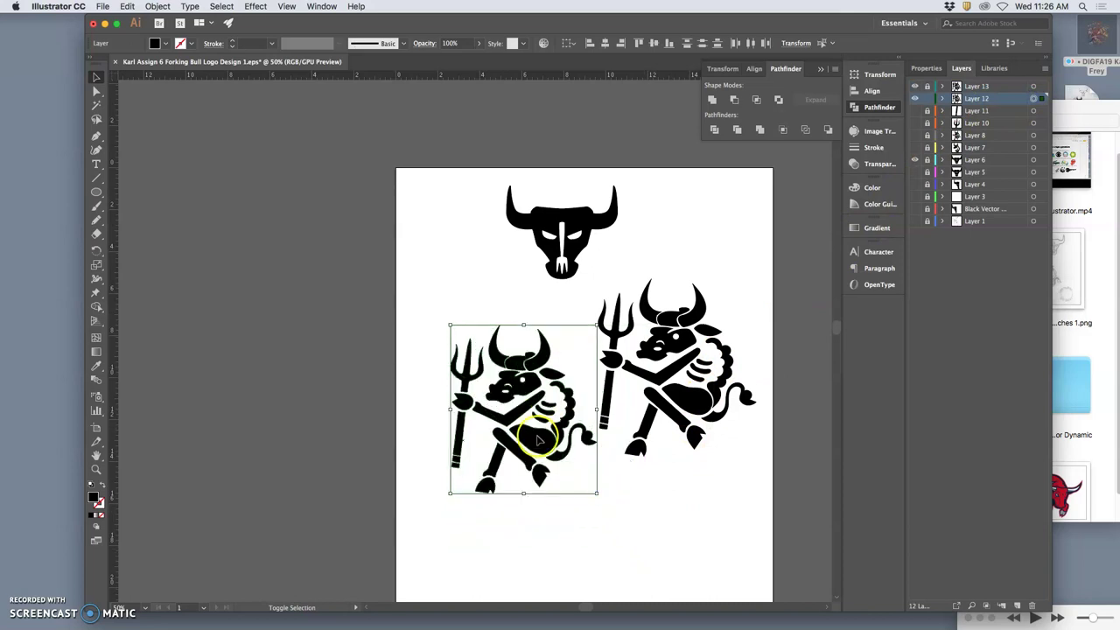
- Move the Layer 12 bull level with the copy beside it, enlarge it slightly, and leave it deselected
left_click_drag(539, 440, 524, 400)
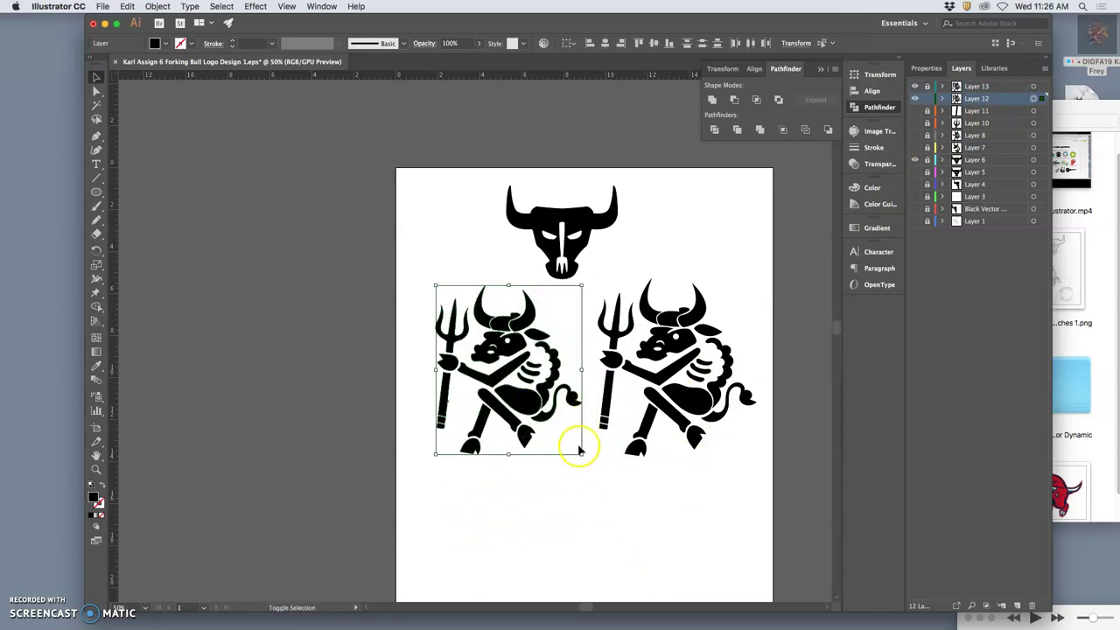
left_click_drag(580, 452, 589, 459)
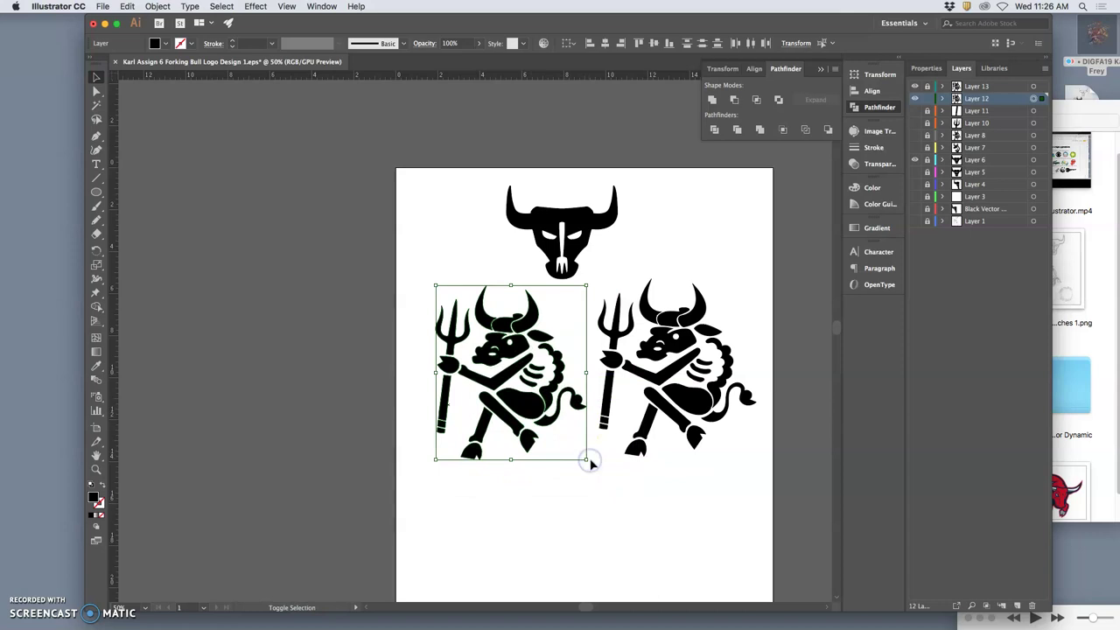
left_click(602, 484)
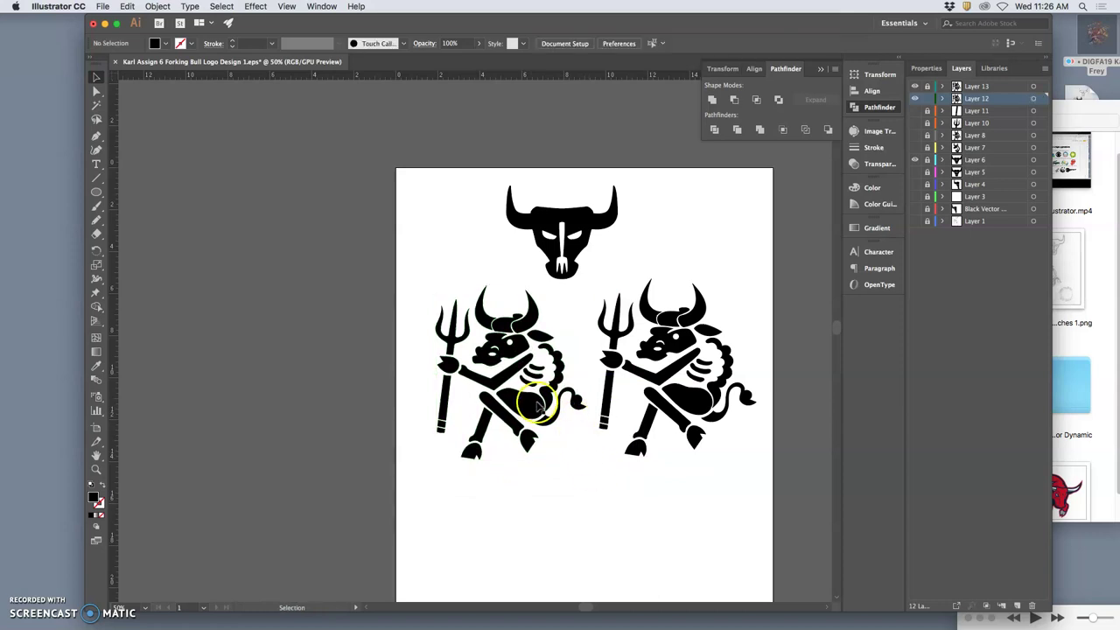
key("a")
left_click(532, 400)
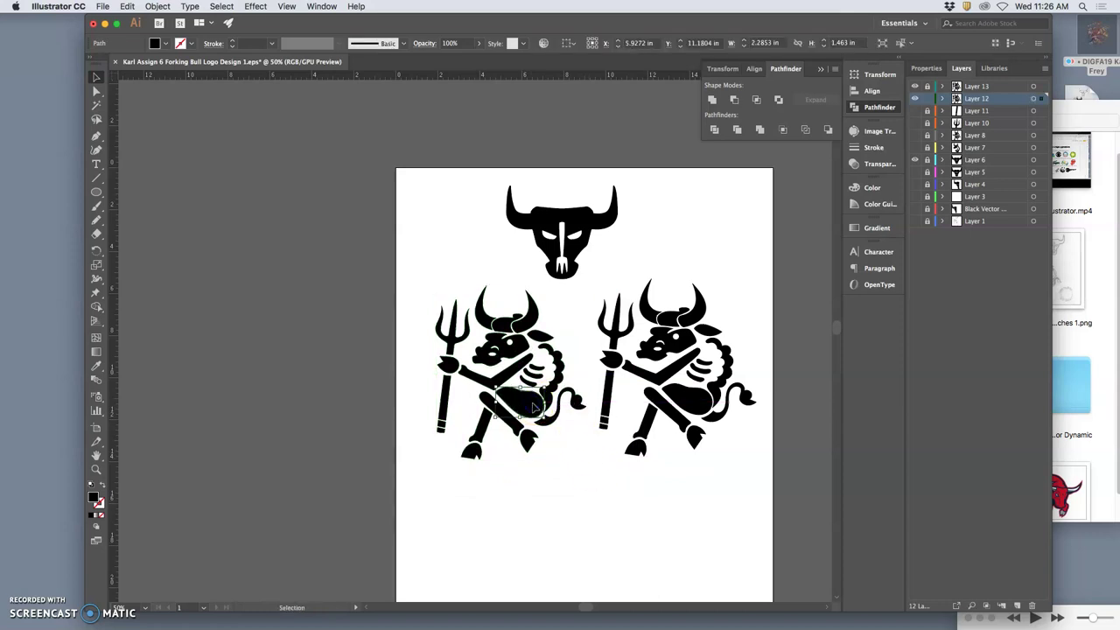
key("v")
left_click(612, 473)
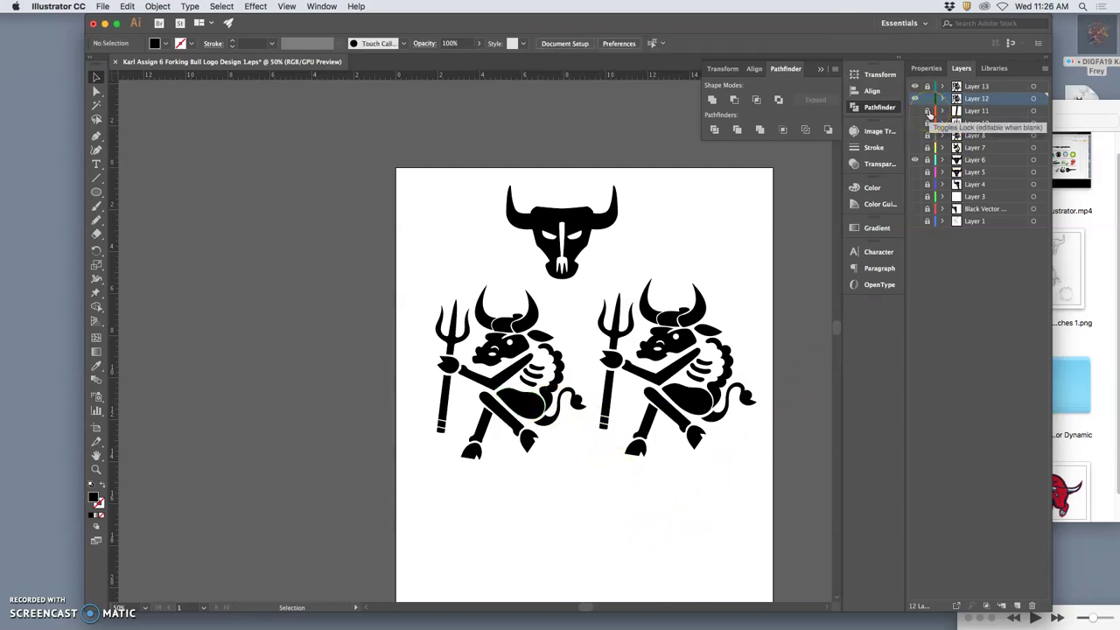
- Undo the repositioning and the last two scalings of the Layer 12 bull
key("super+z")
key("super+z")
key("super+z")
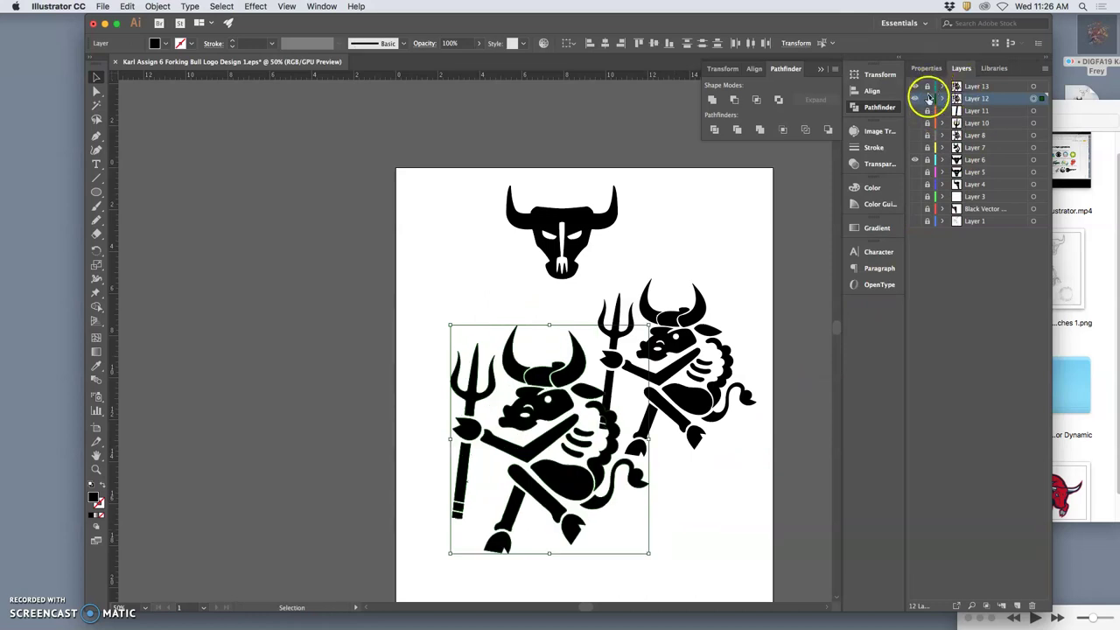
- Lock Layer 12, unlock Layer 13, and delete Layer 13 together with its bull
left_click(928, 96)
left_click(927, 87)
left_click(1033, 85)
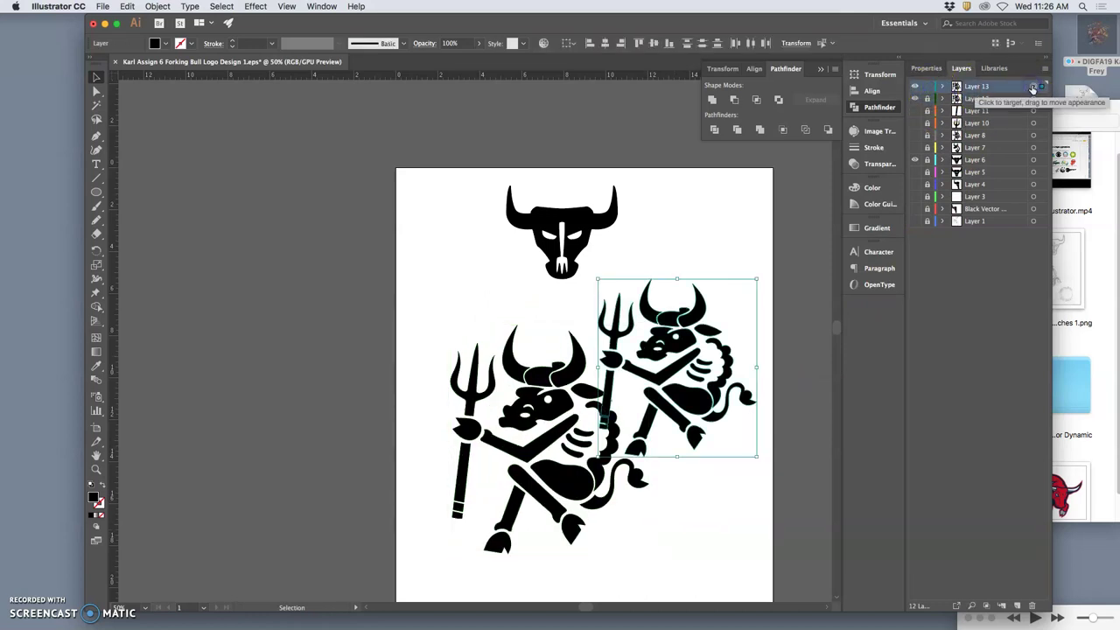
key("Delete")
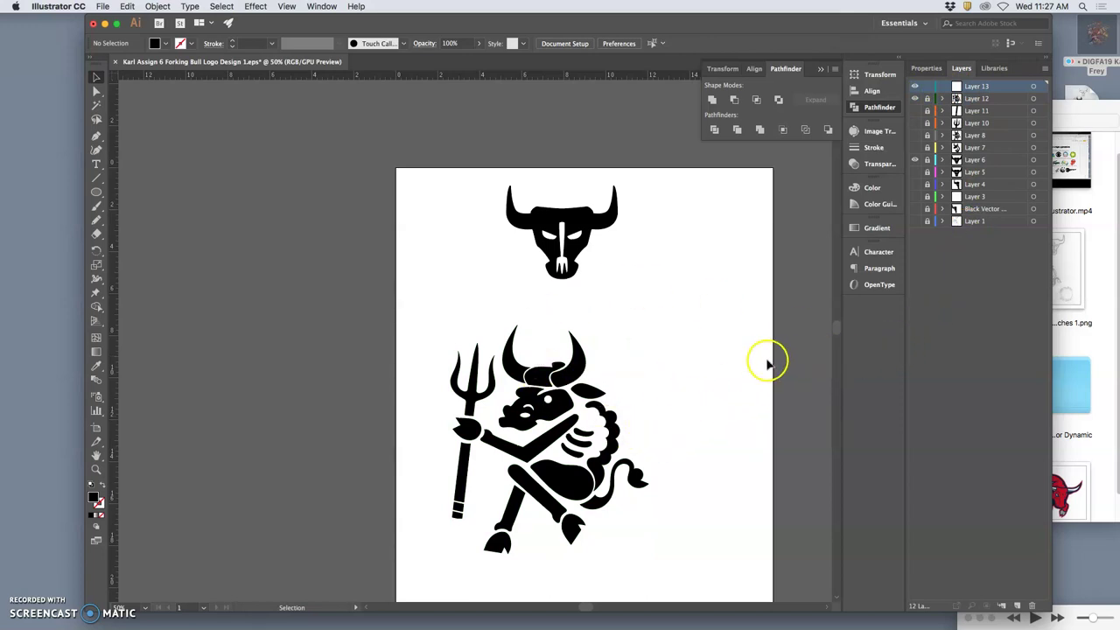
left_click(916, 88)
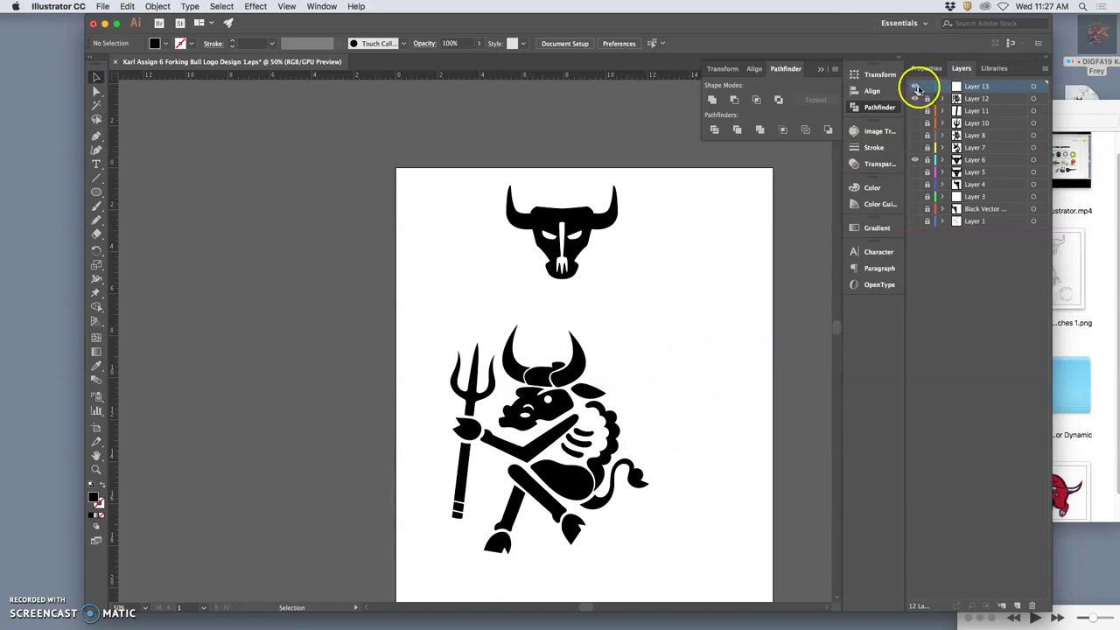
left_click(983, 88)
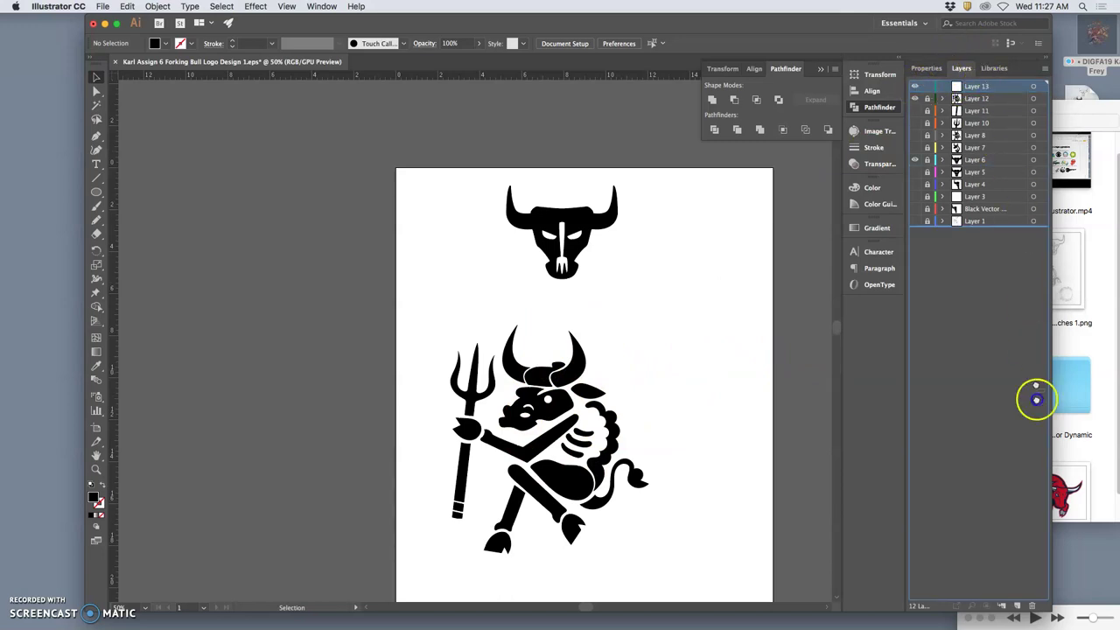
left_click(1031, 604)
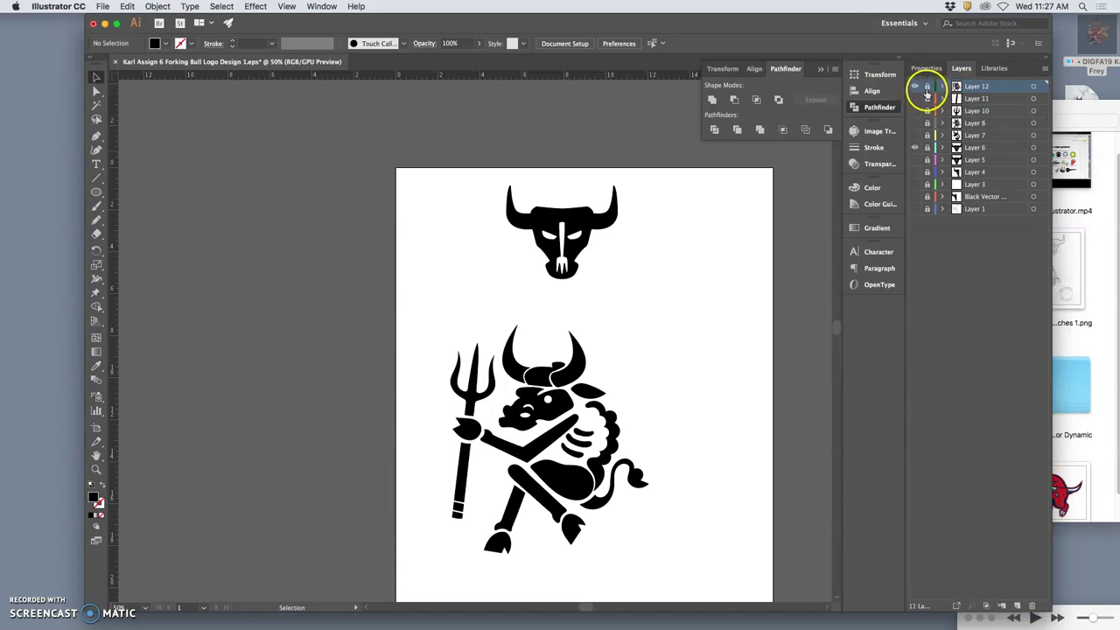
- Hide the bull head on Layer 6 and save the full bull under the existing EPS file name
left_click(915, 146)
left_click(98, 7)
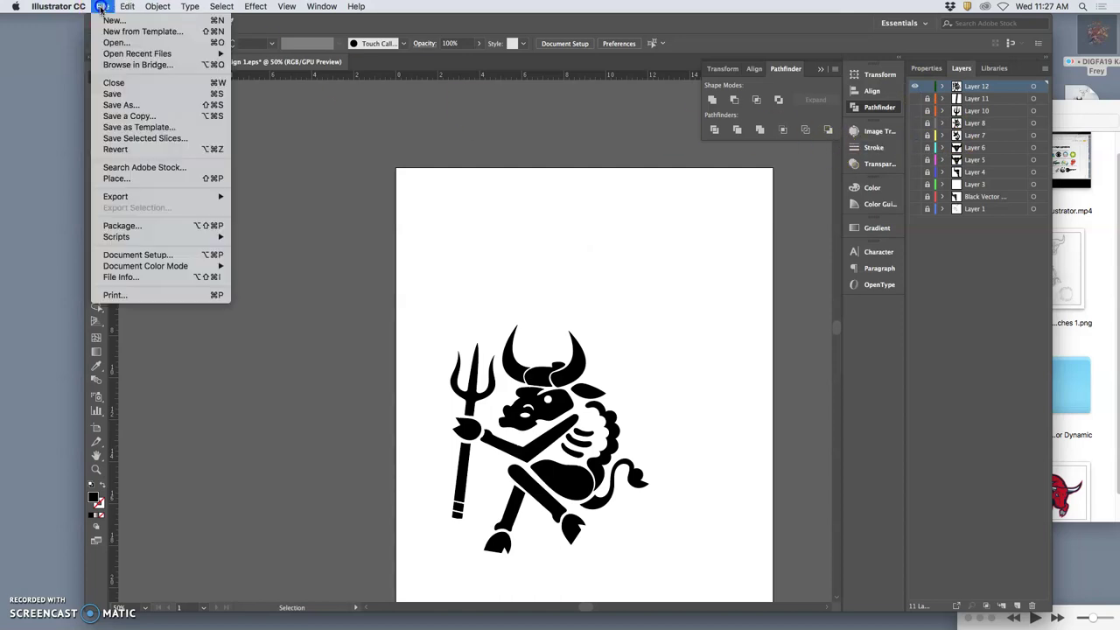
left_click(123, 94)
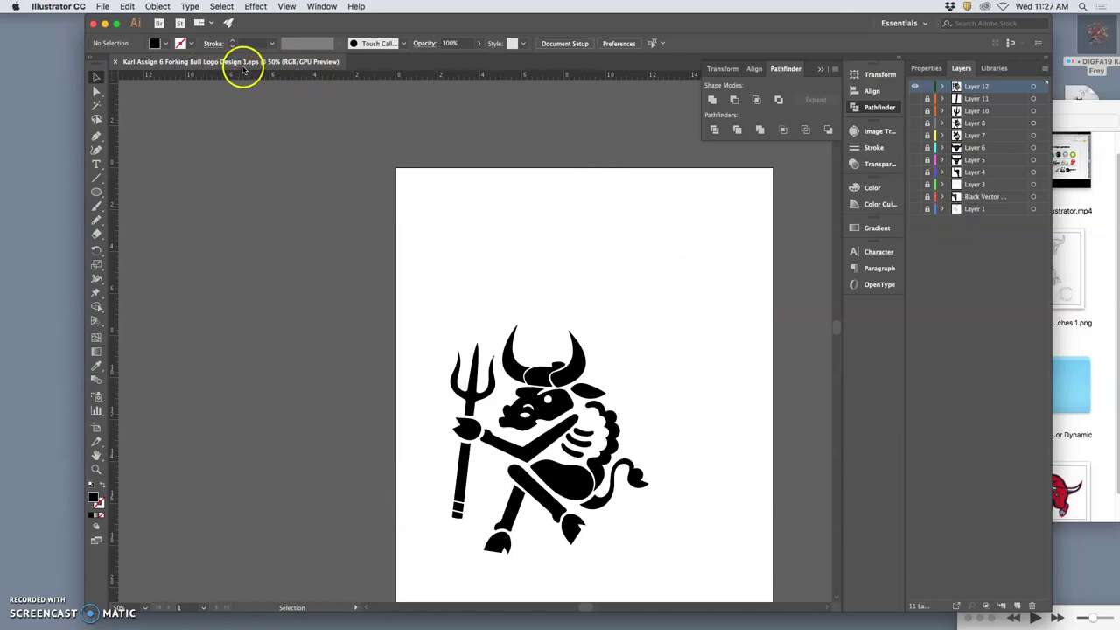
- Lock and hide Layer 12, and show the bull head on Layer 6
left_click(927, 87)
left_click(915, 148)
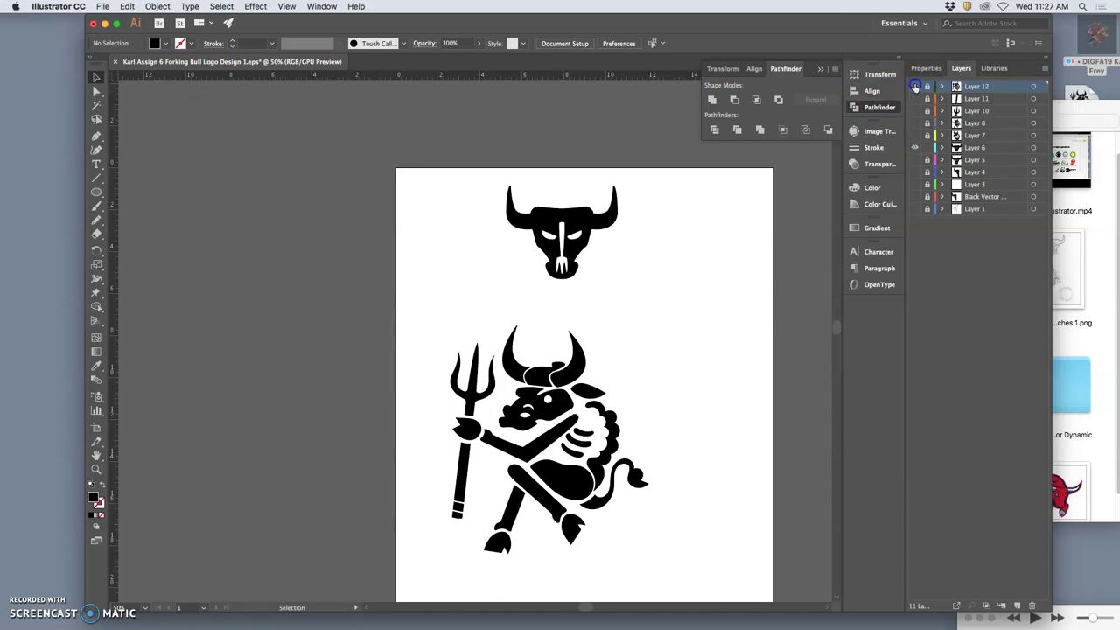
left_click(914, 86)
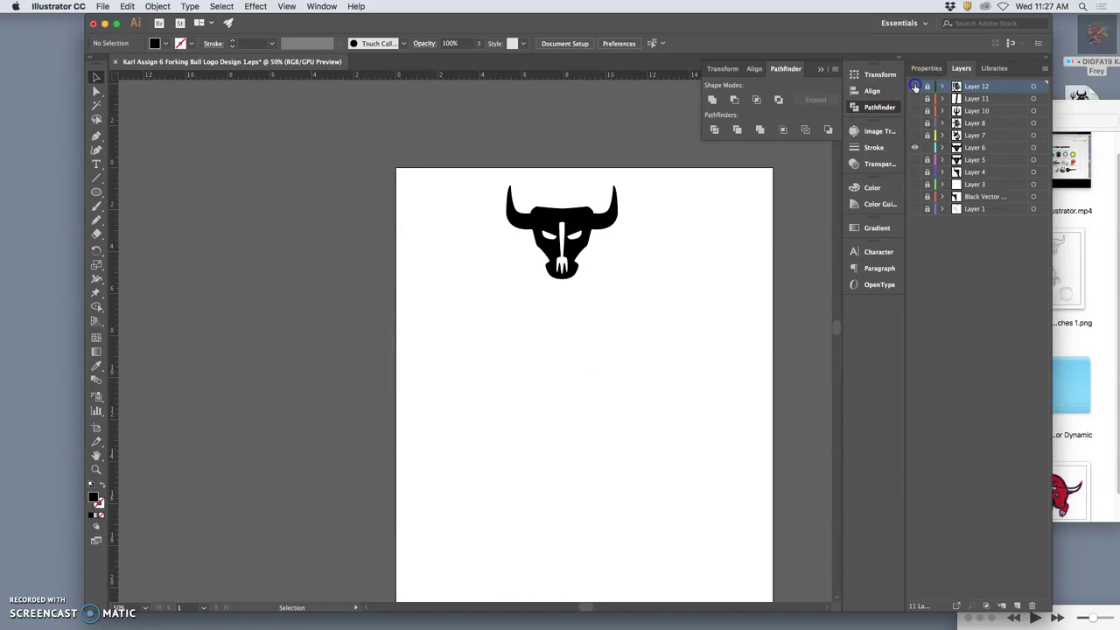
- Save the bull head as a separate Illustrator EPS on the Desktop, ending the file name with Forking Bull Logo Design 2.eps
left_click(103, 7)
left_click(139, 106)
left_click(590, 165)
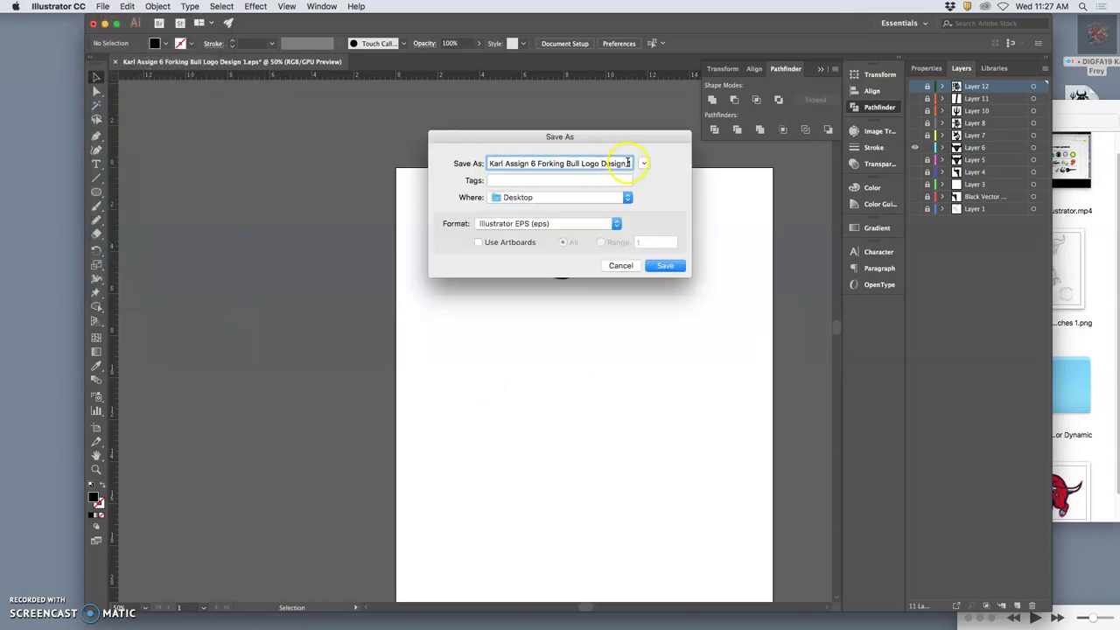
double_click(630, 163)
type("2.eps")
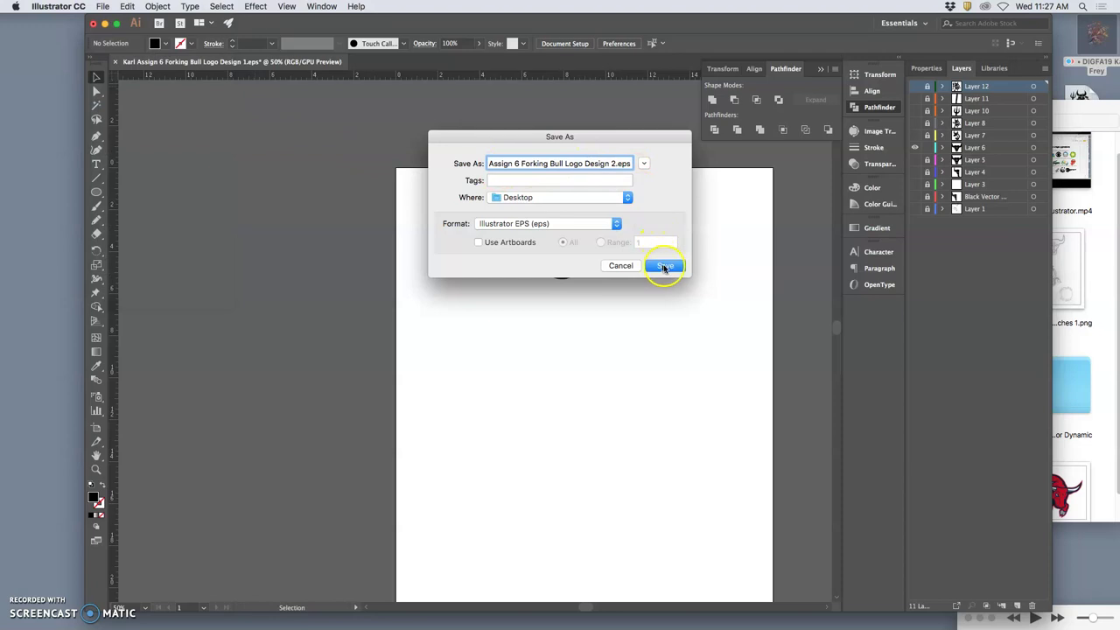
left_click(665, 266)
left_click(692, 483)
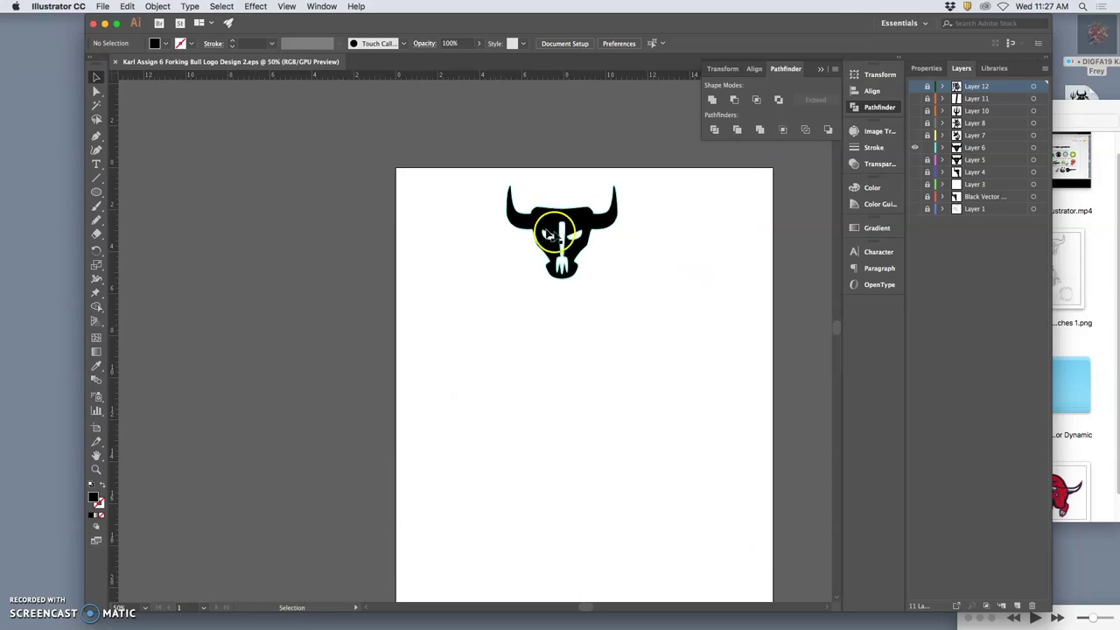
- Open the Assignment 6 sketches image from the Assignment 6 folder, examine the logo sketches, and return to the Illustrator document
left_click(1094, 288)
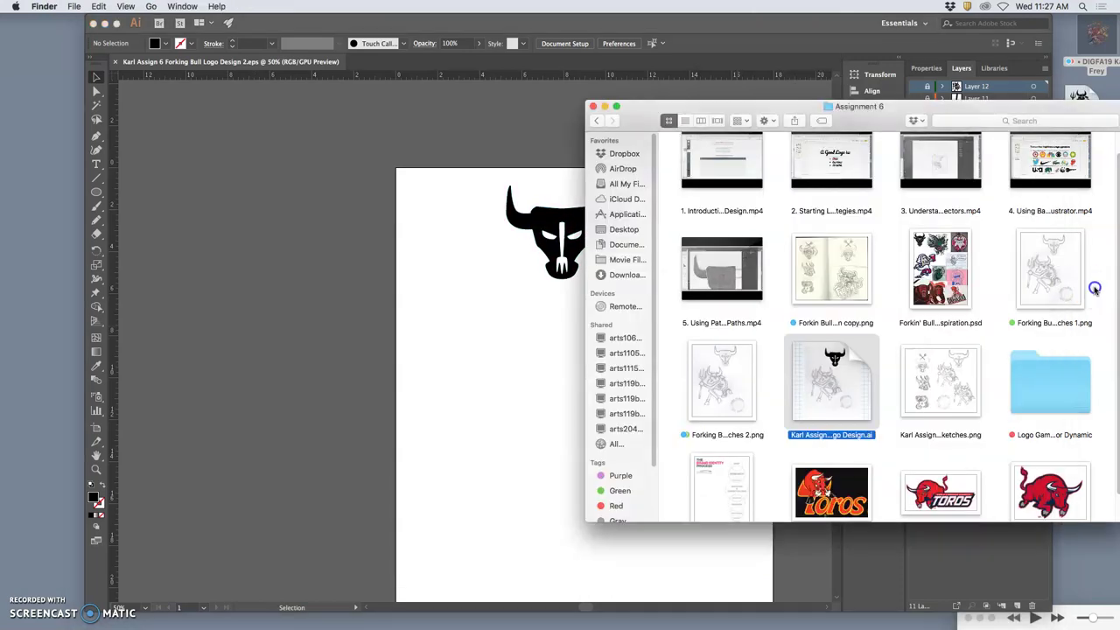
double_click(963, 396)
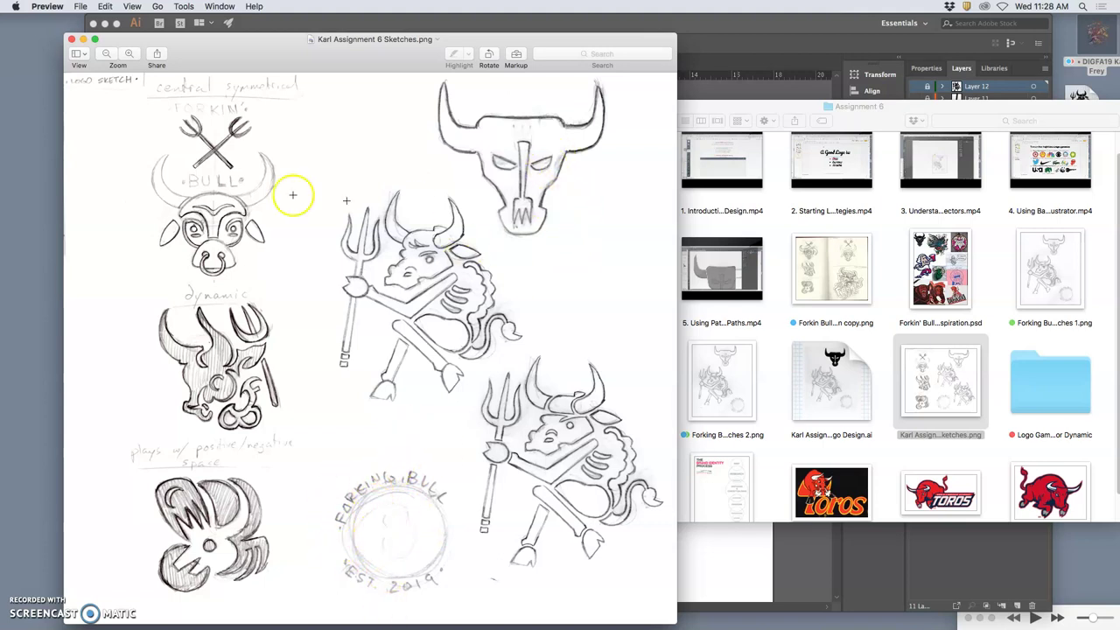
left_click(72, 39)
left_click(370, 208)
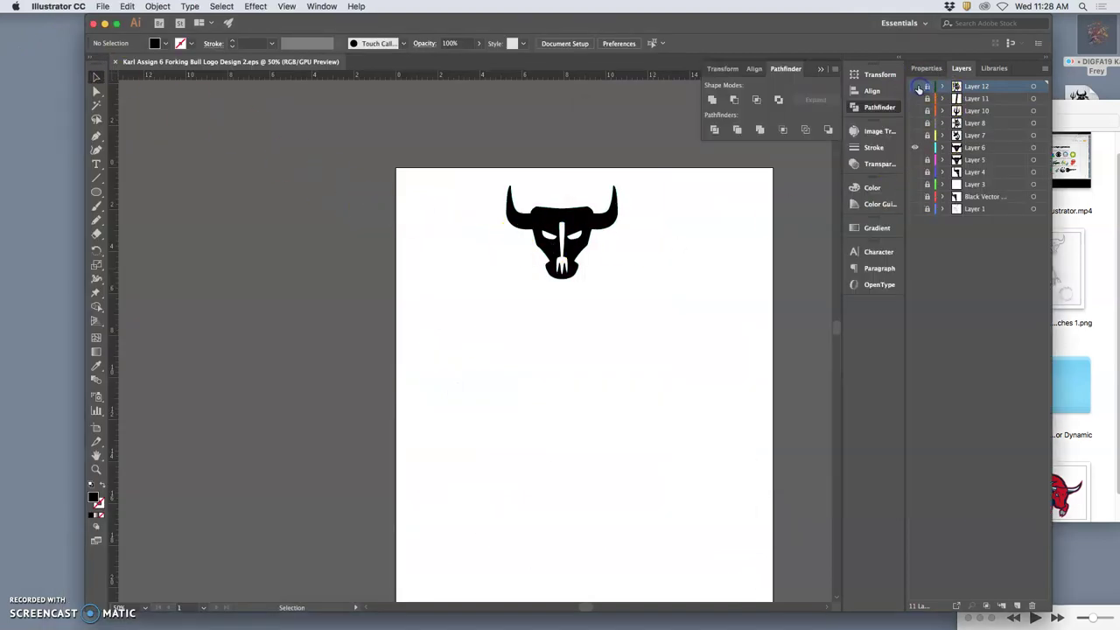
- Show Layer 12 and save both logos in Adobe Illustrator (ai) format, removing the 2 from the file name and keeping Illustrator CC compatibility
left_click(915, 88)
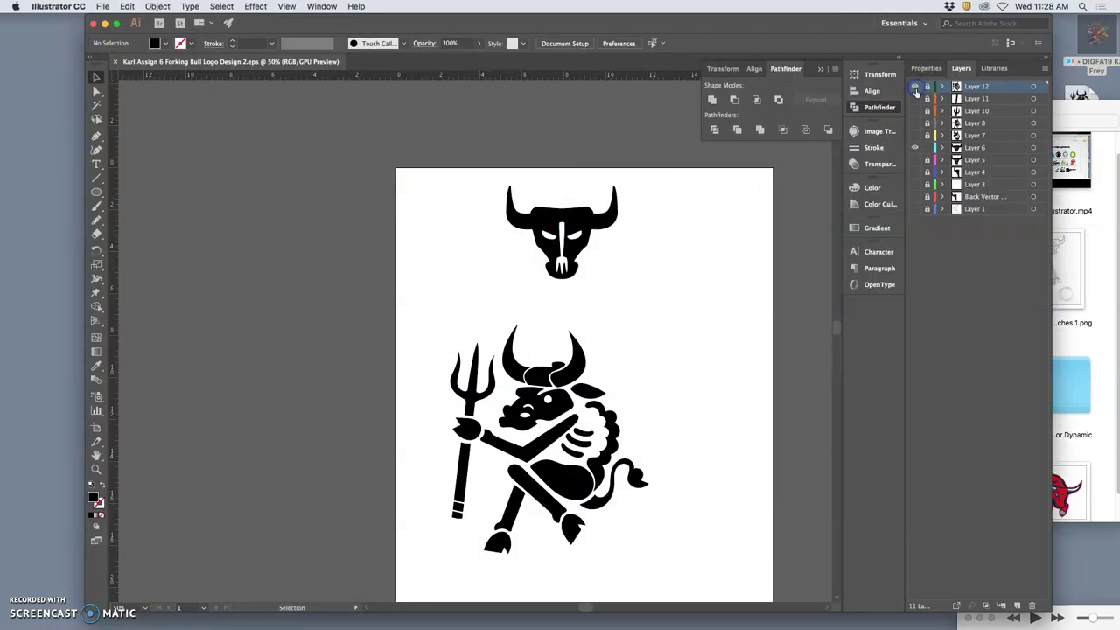
left_click(102, 6)
left_click(133, 99)
left_click(619, 164)
mouse_move(623, 164)
left_mouse_down()
mouse_move(648, 164)
mouse_move(624, 164)
left_mouse_up()
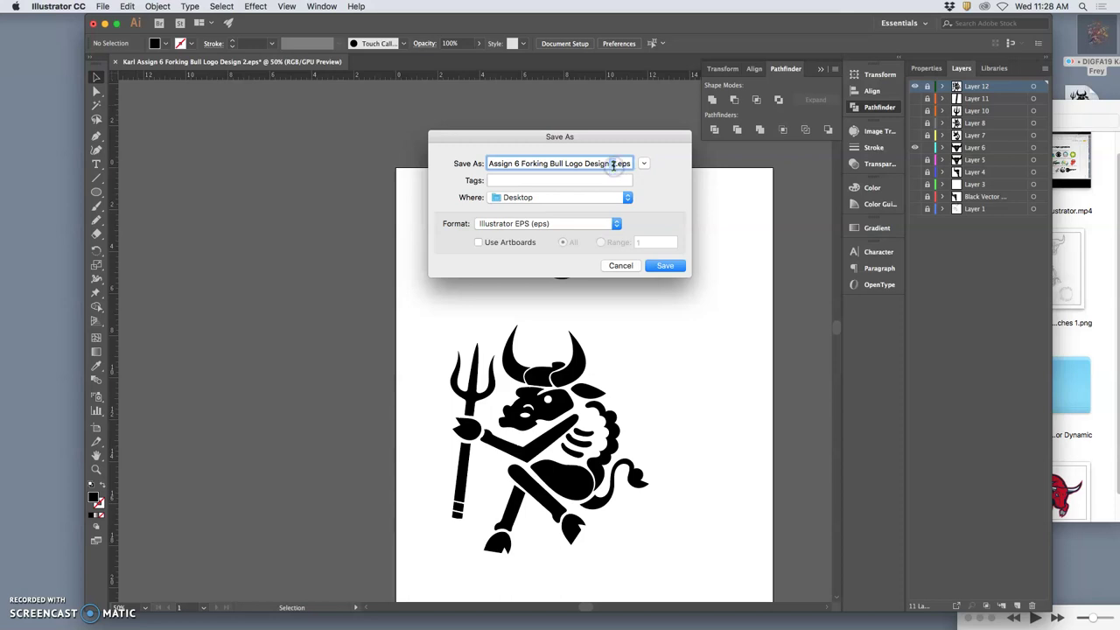
key("BackSpace")
key("BackSpace")
left_click(556, 227)
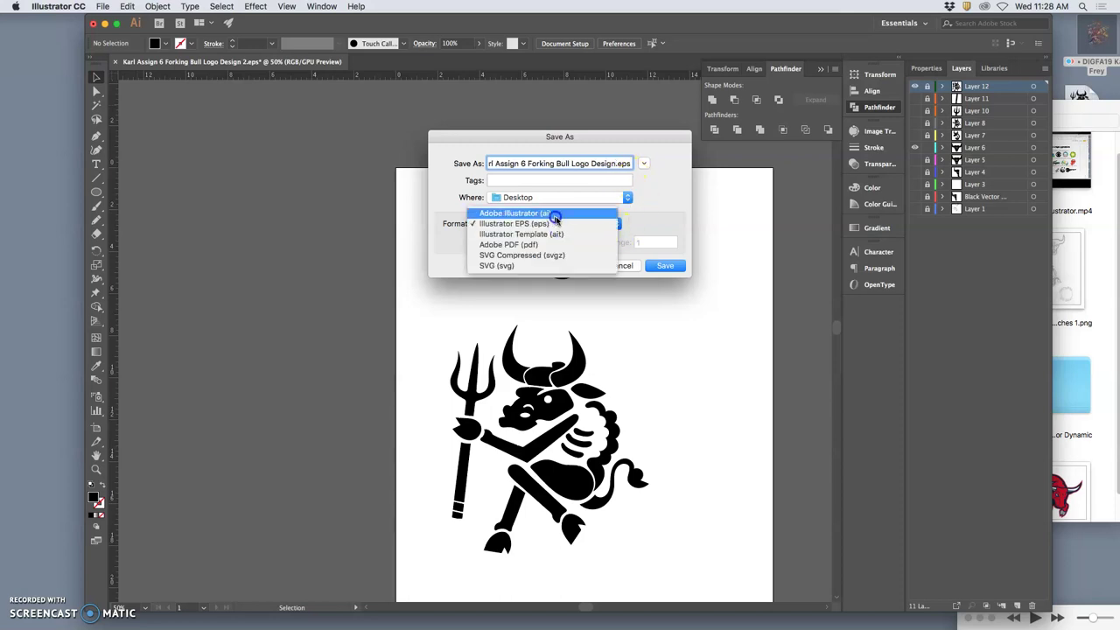
left_click(542, 213)
left_click(665, 265)
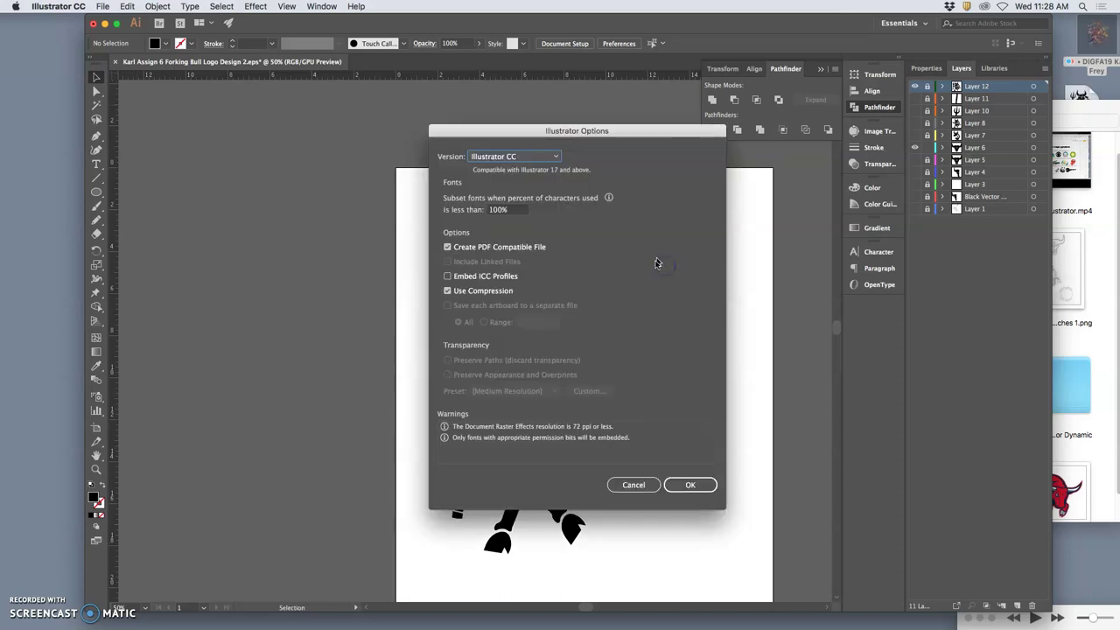
left_click(696, 485)
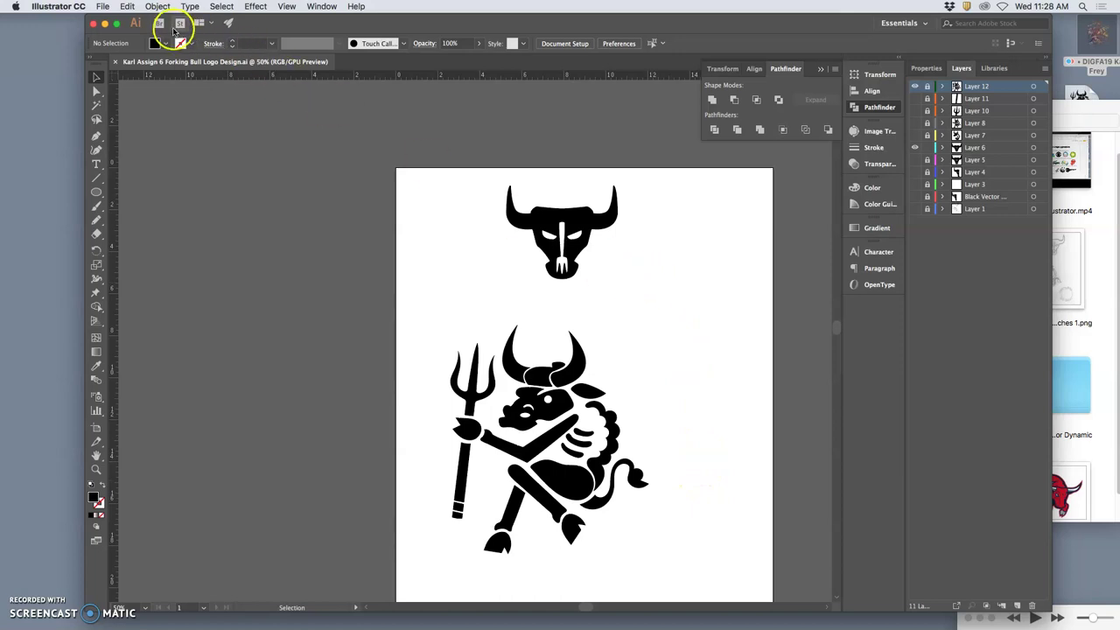
- Minimize the Illustrator document and the Assignment 6 folder window to reveal the saved files on the desktop
left_click(105, 25)
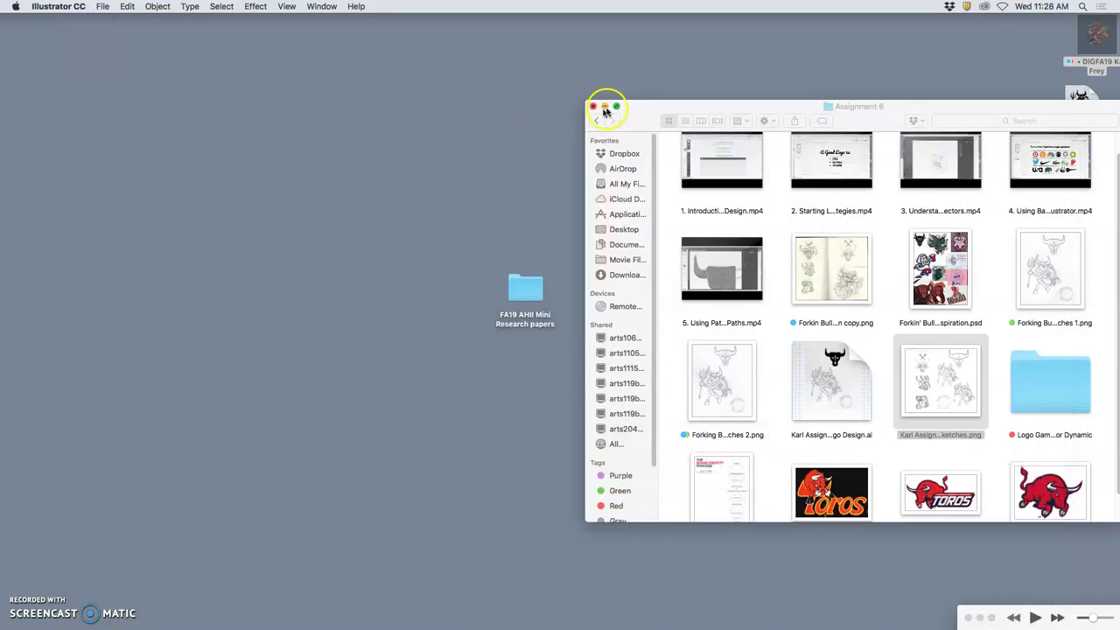
left_click(603, 106)
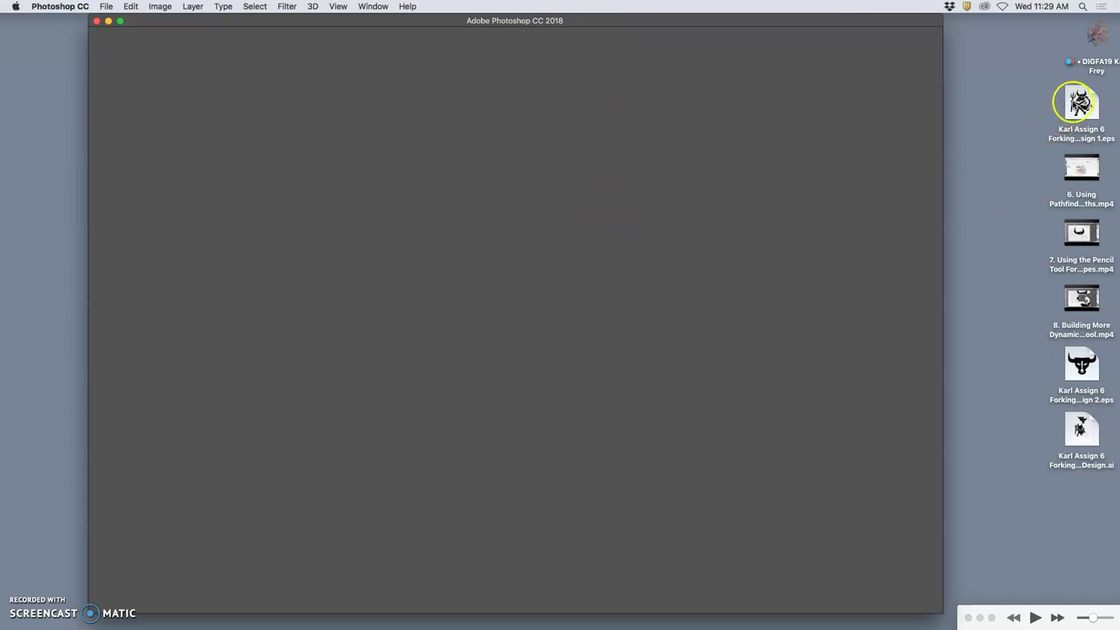
- Try to open the Forking Bull Logo Design 2.eps desktop file in Adobe Photoshop CC 2018, and cancel rasterizing it
right_click(1083, 359)
mouse_move(1046, 378)
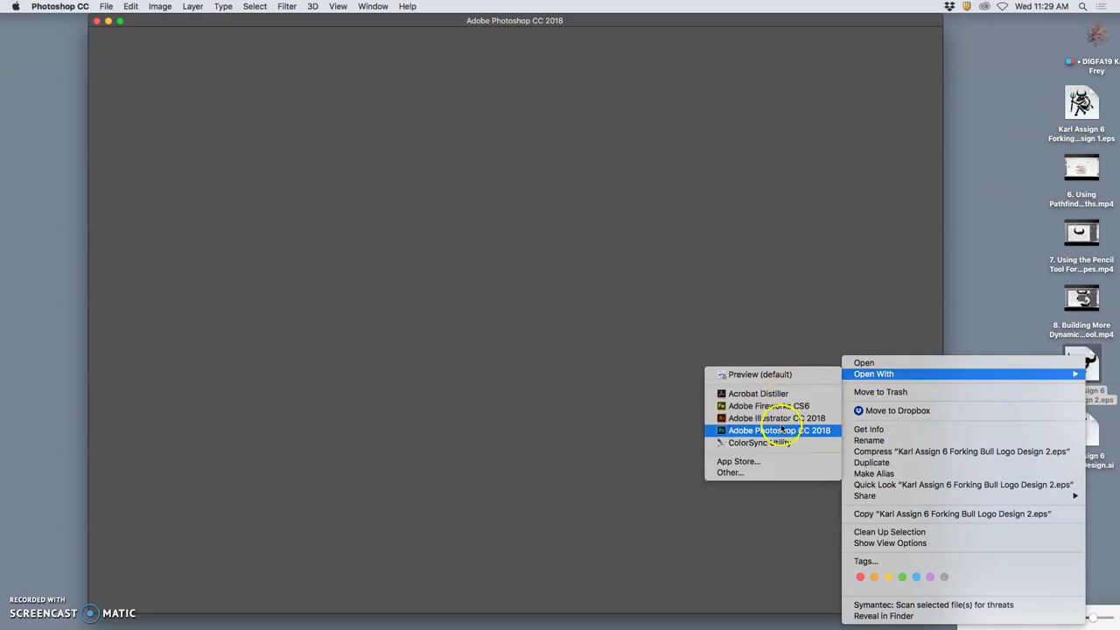
left_click(778, 429)
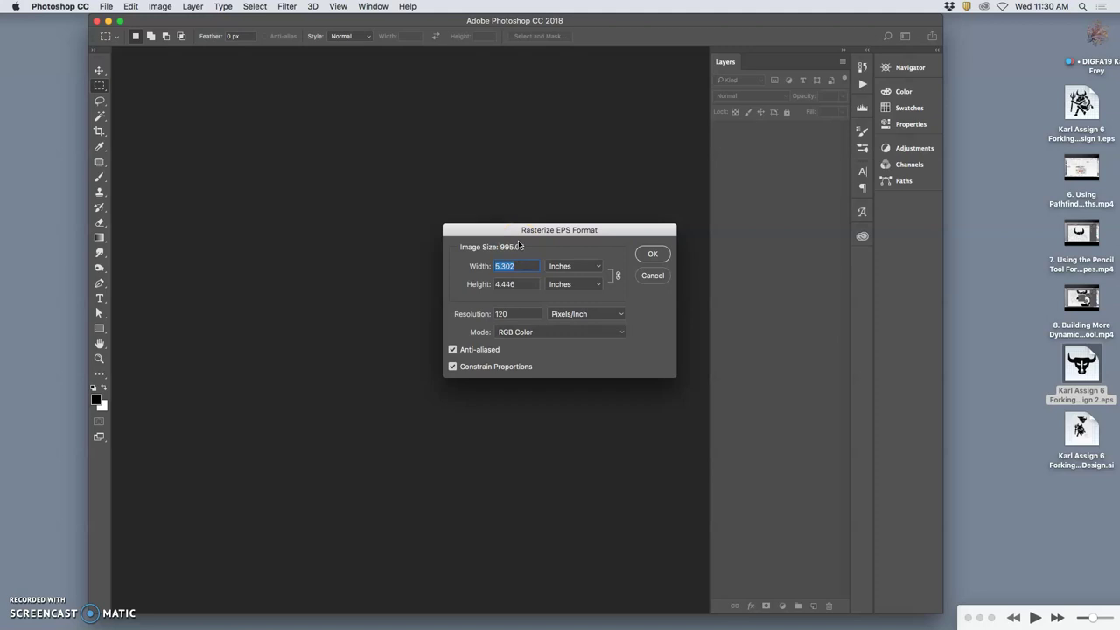
left_click(649, 277)
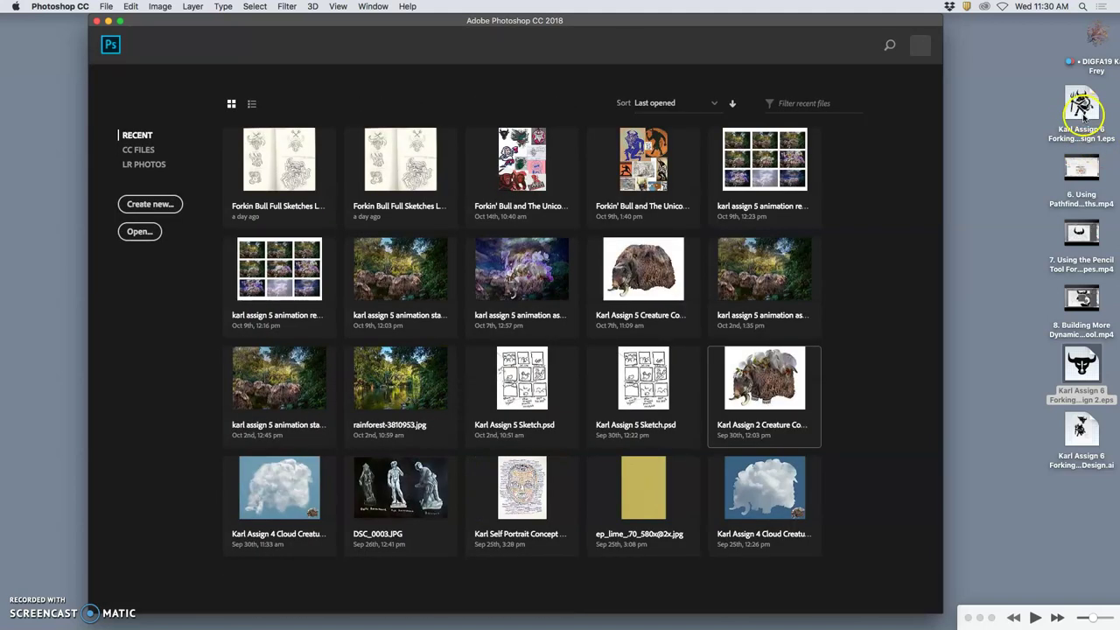
key("super+o")
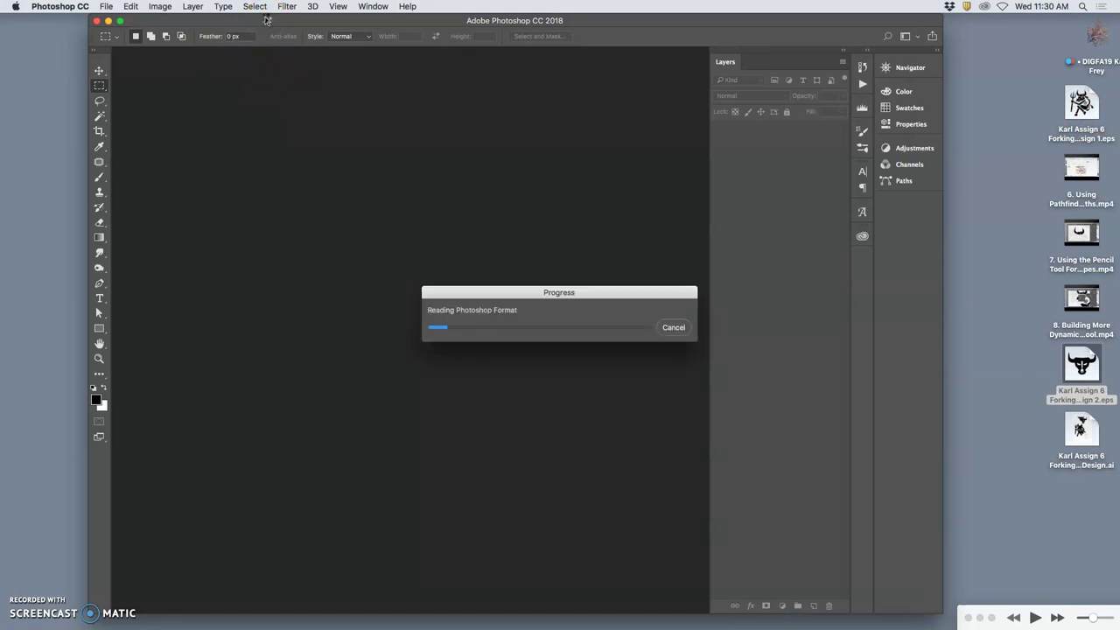
left_click(673, 326)
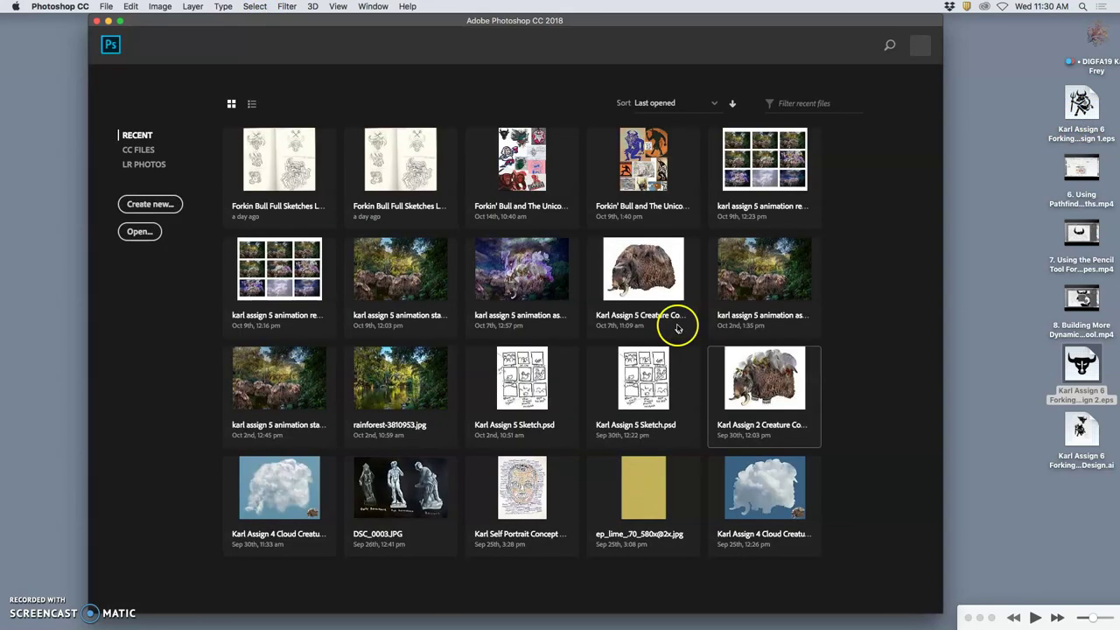
left_click(106, 6)
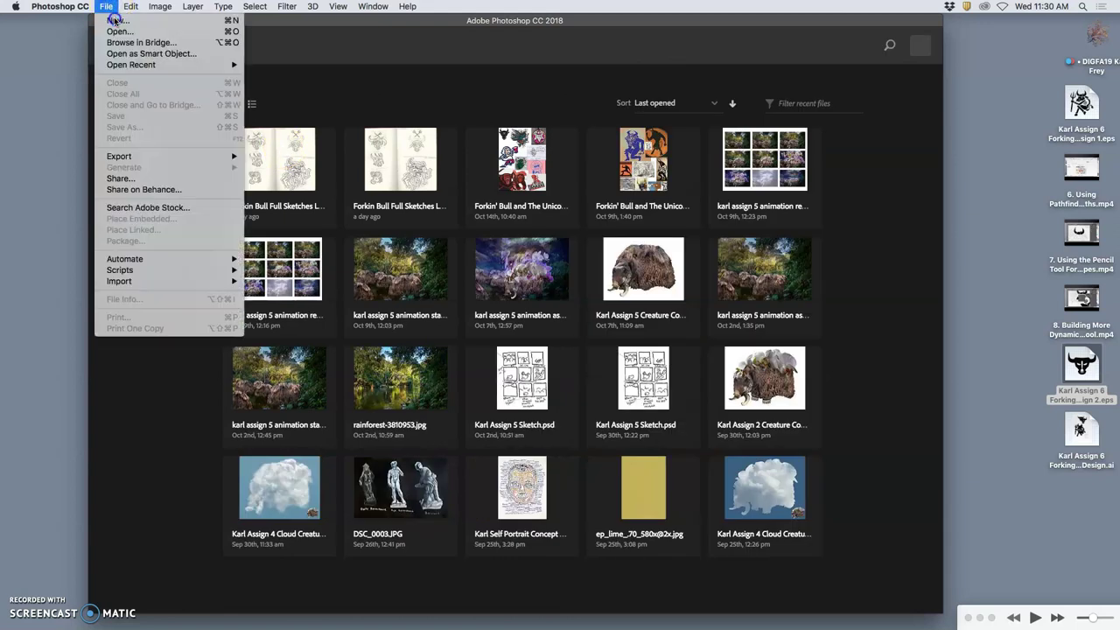
left_click(468, 153)
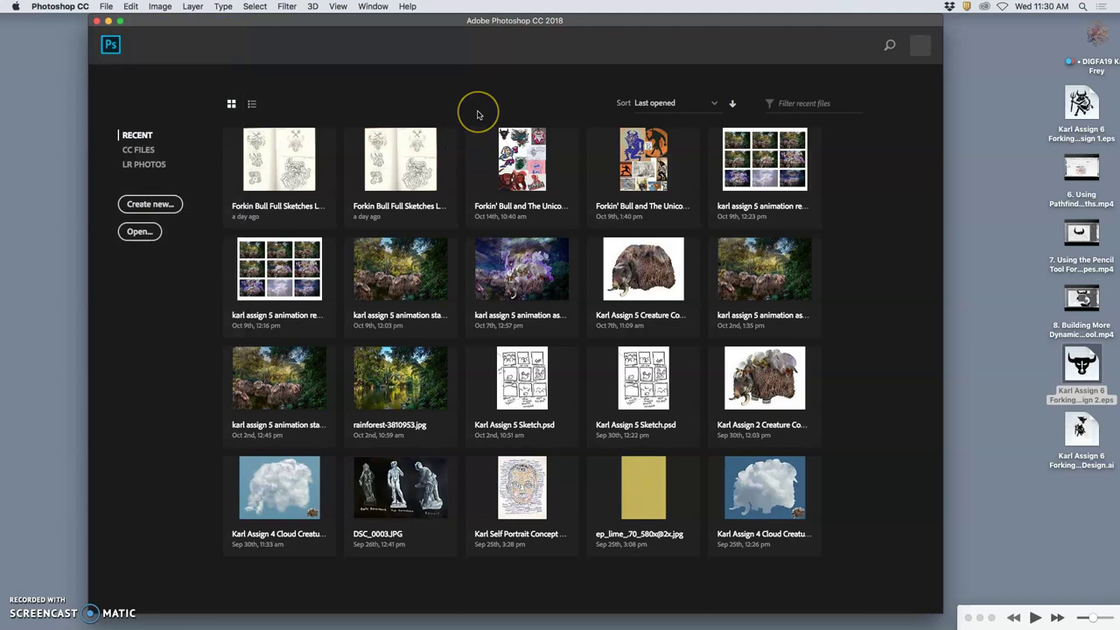
- Create a new landscape document 10 inches wide and 8 inches high at 350 pixels/inch
key("super+n")
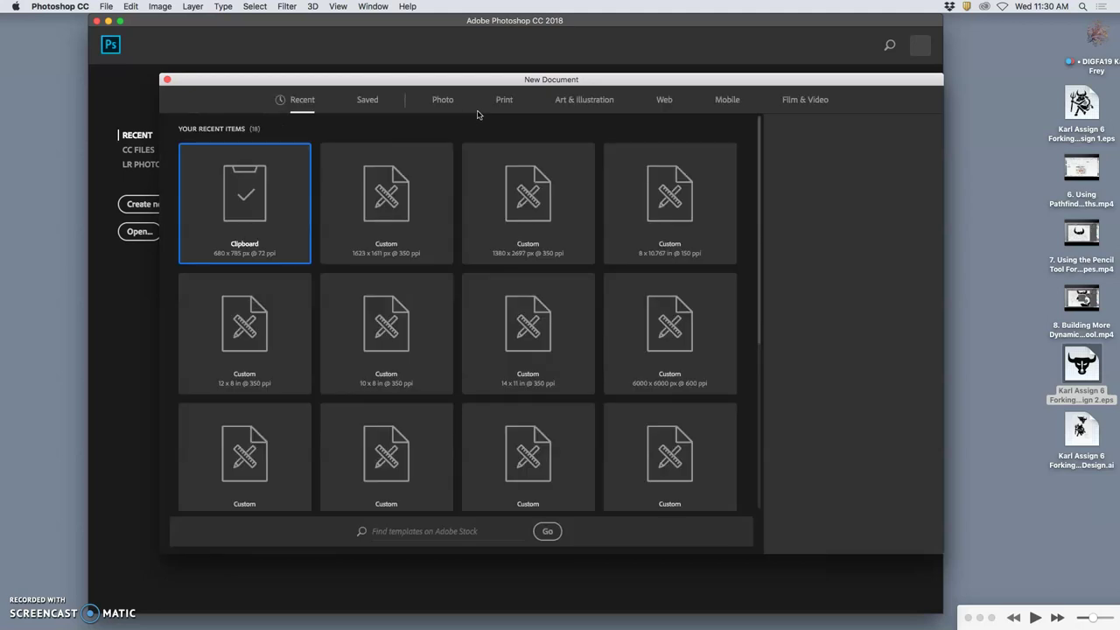
left_click(445, 159)
left_click(840, 186)
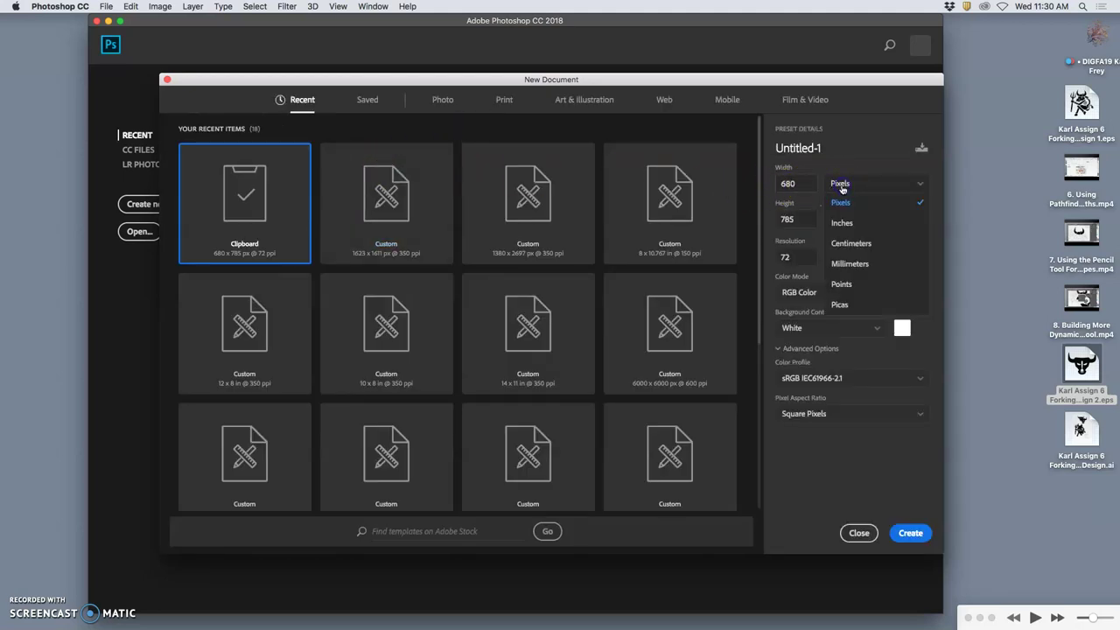
left_click(841, 223)
left_click_drag(803, 183, 770, 185)
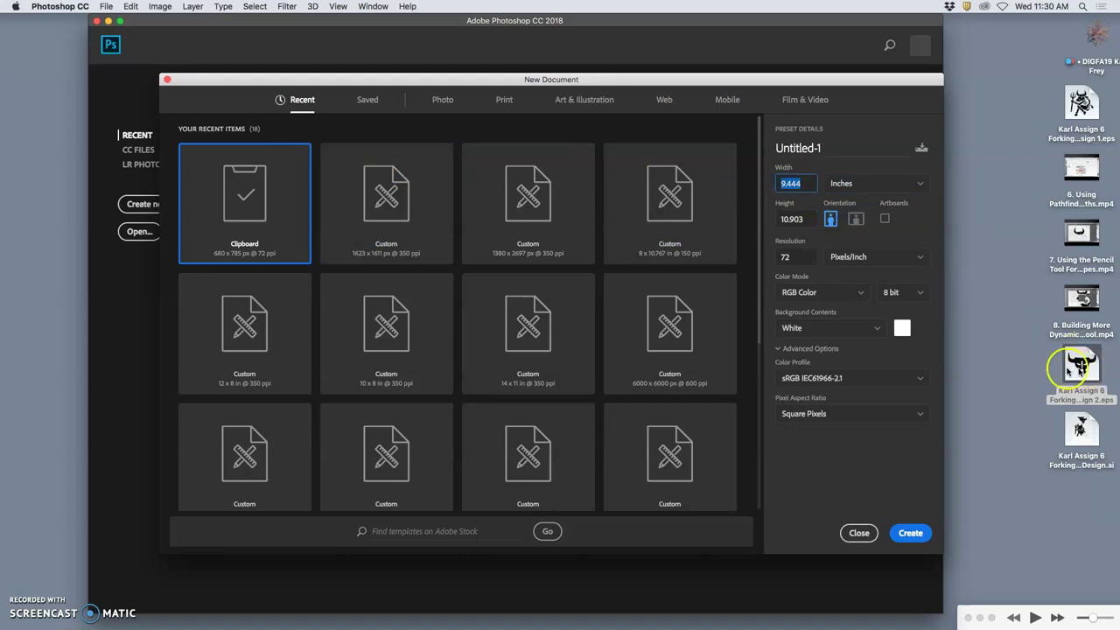
left_click_drag(1080, 360, 772, 219)
type("10")
type("8")
left_click(855, 219)
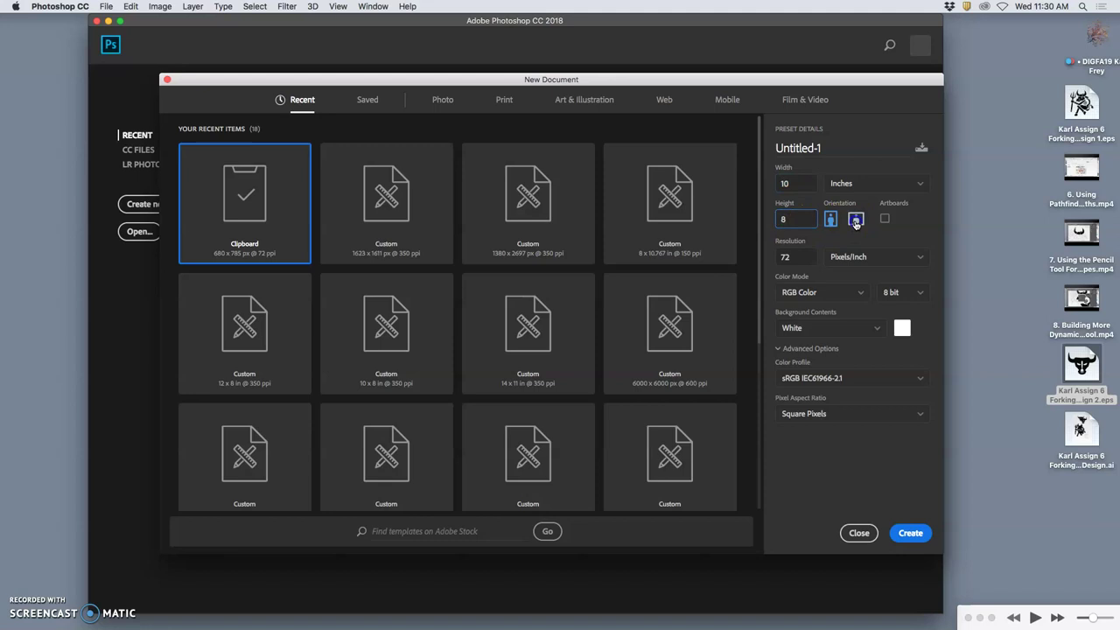
left_click_drag(801, 252, 770, 262)
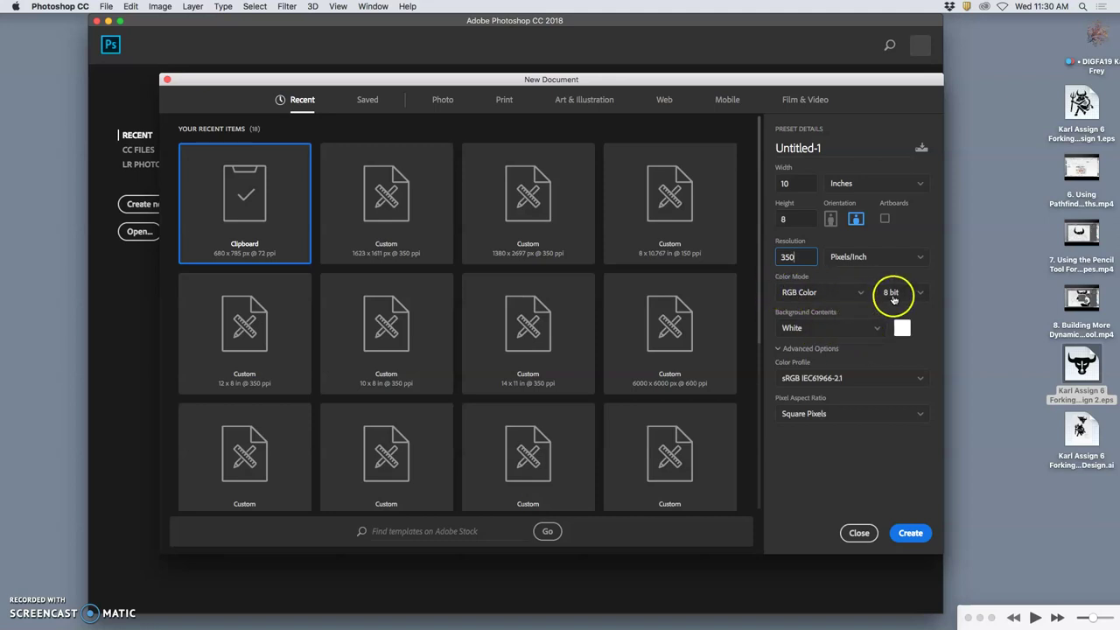
left_click(911, 535)
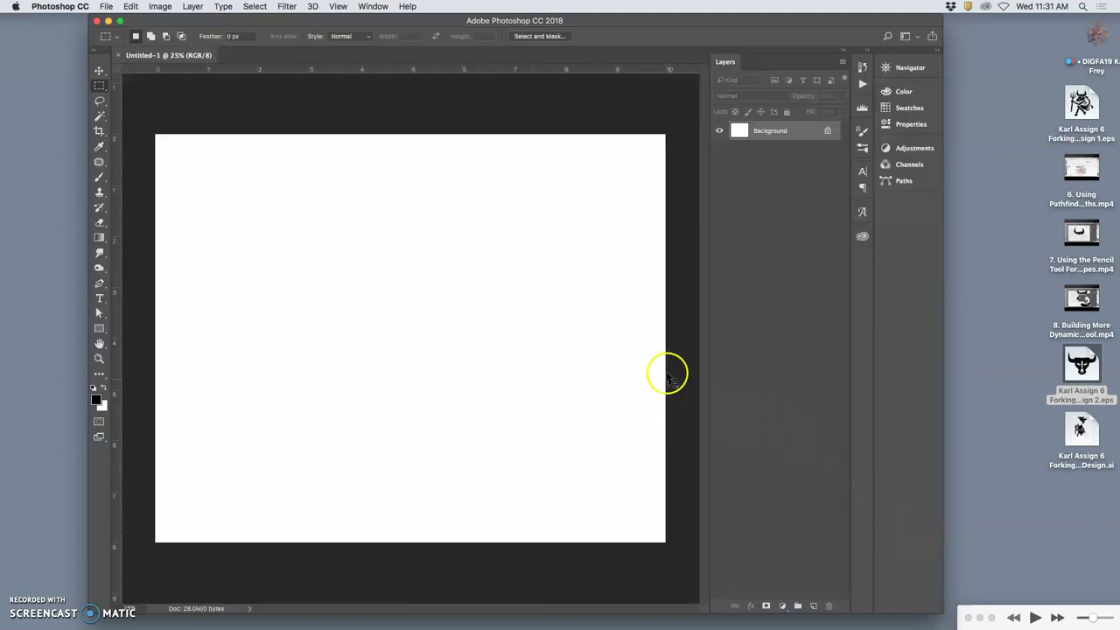
- Place the Forking Bull Logo Design 2.eps desktop file on the canvas, scaled from its center to about 157%
key("super+minus")
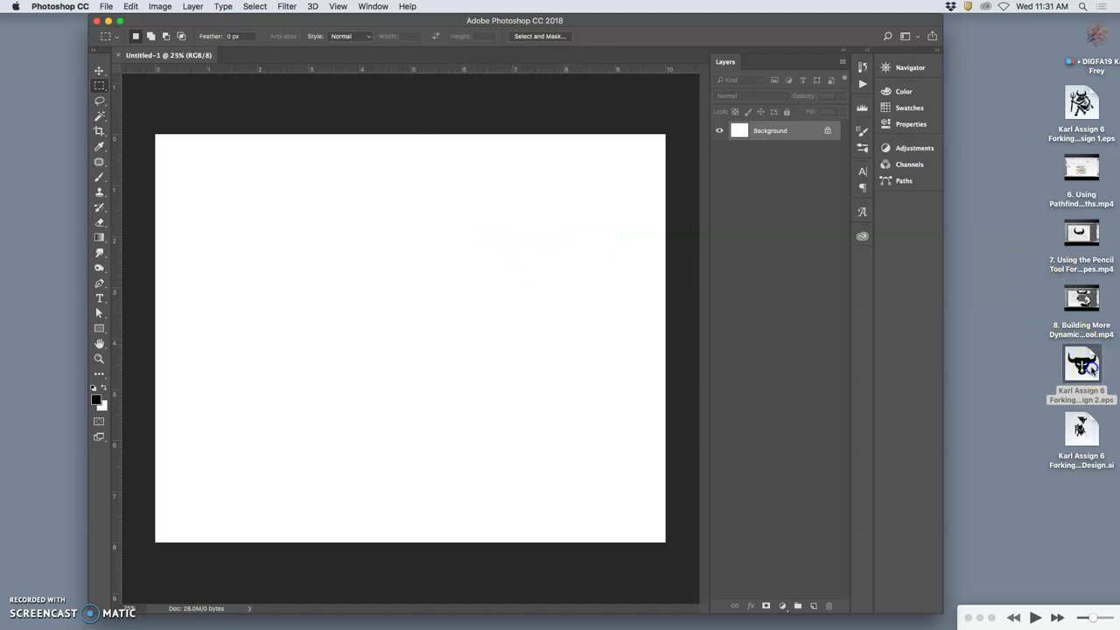
left_click_drag(1089, 368, 437, 311)
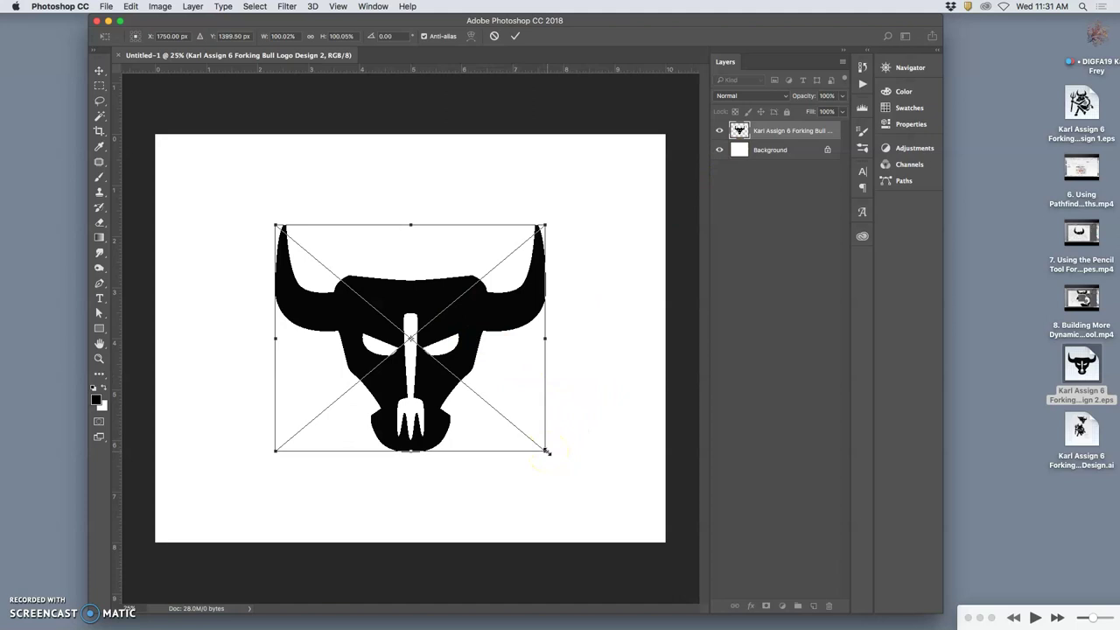
left_click_drag(557, 457, 633, 504)
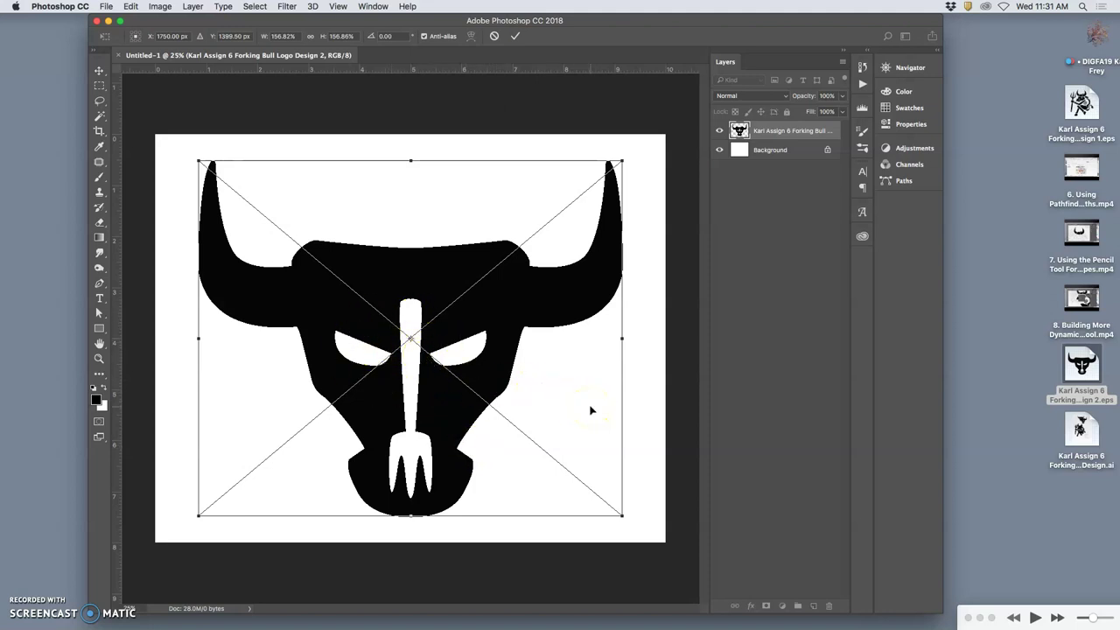
key("Return")
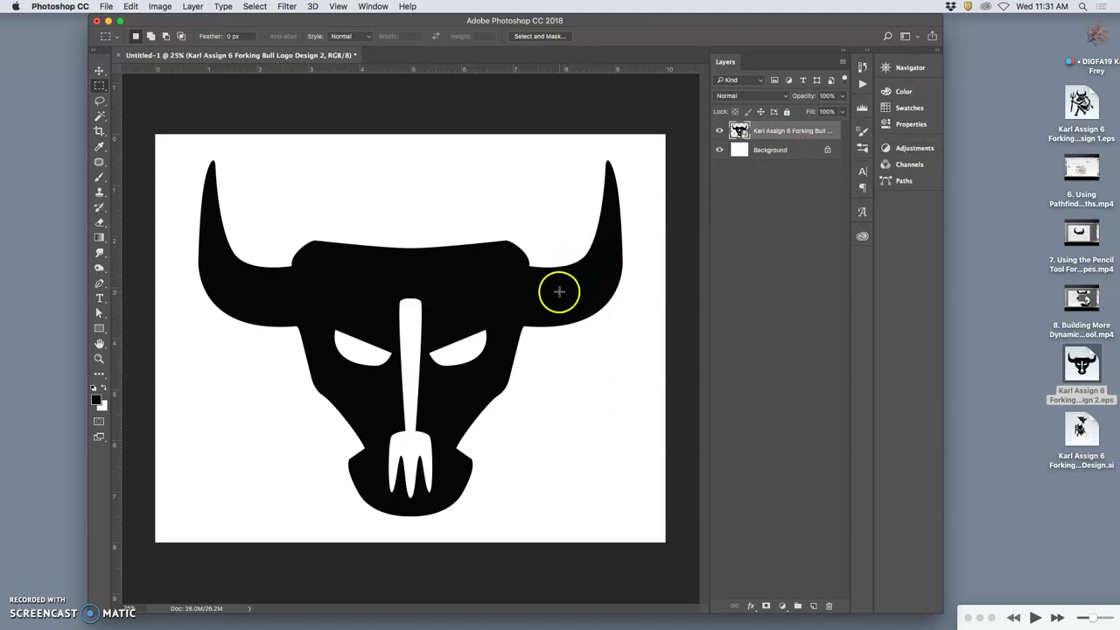
- Examine the edge sharpness of the placed bull head at high magnification and check the whole logo at reduced size
key("super+equal")
key("super+equal")
key("super+equal")
key("super+equal")
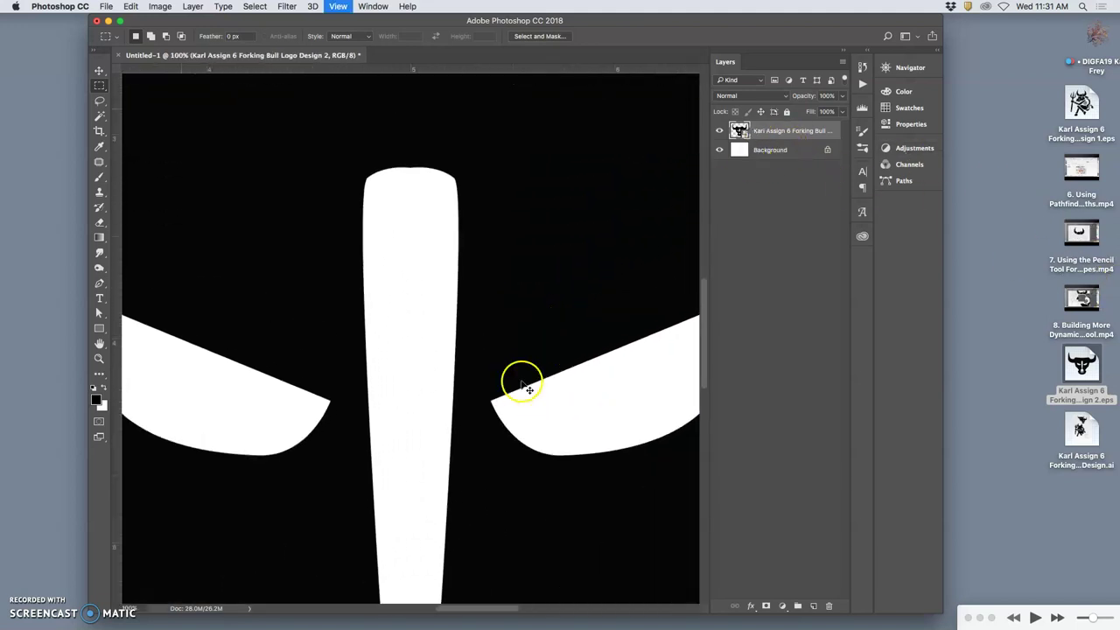
key("super+equal")
key("super+equal")
key("super+equal")
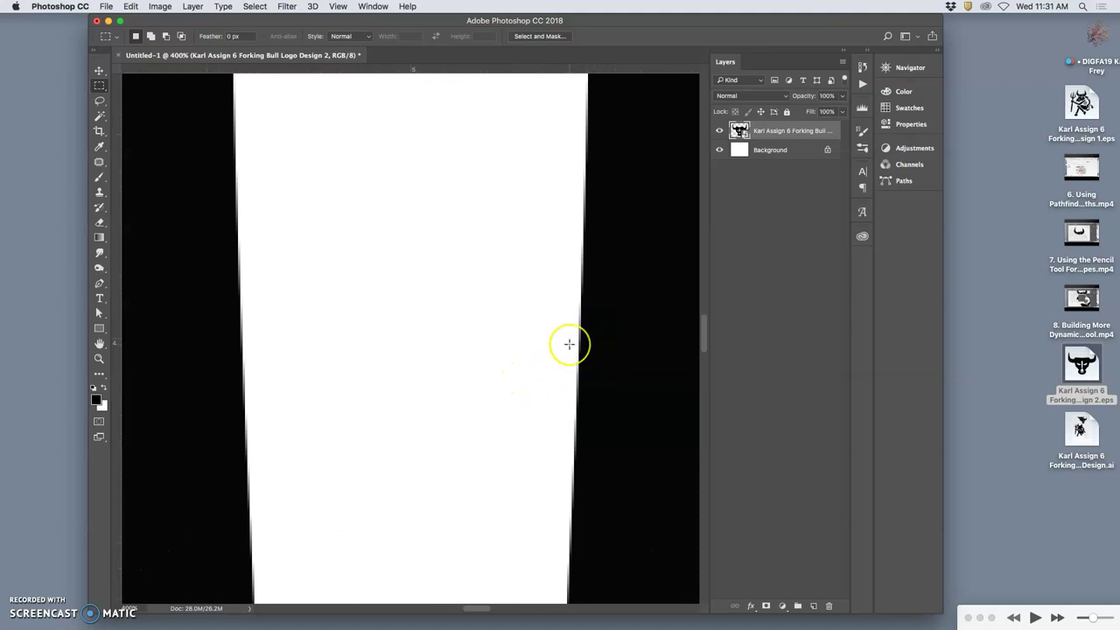
key("super+minus")
key("super+minus")
key("super+minus")
key("super+minus")
key("super+minus")
key("super+minus")
key("super+minus")
key("super+minus")
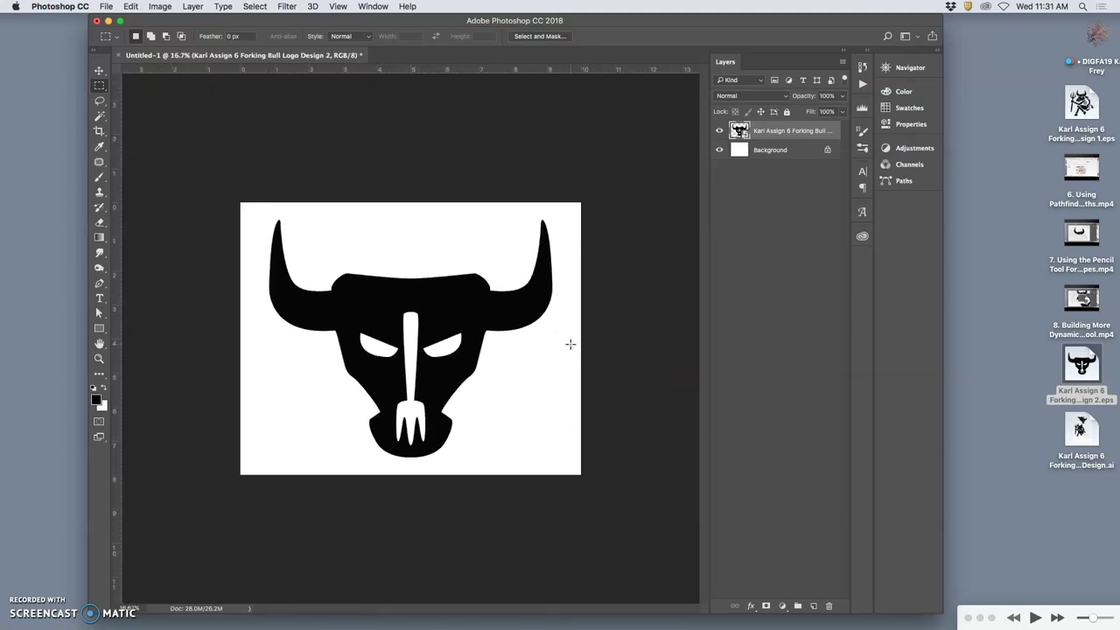
left_click(576, 335)
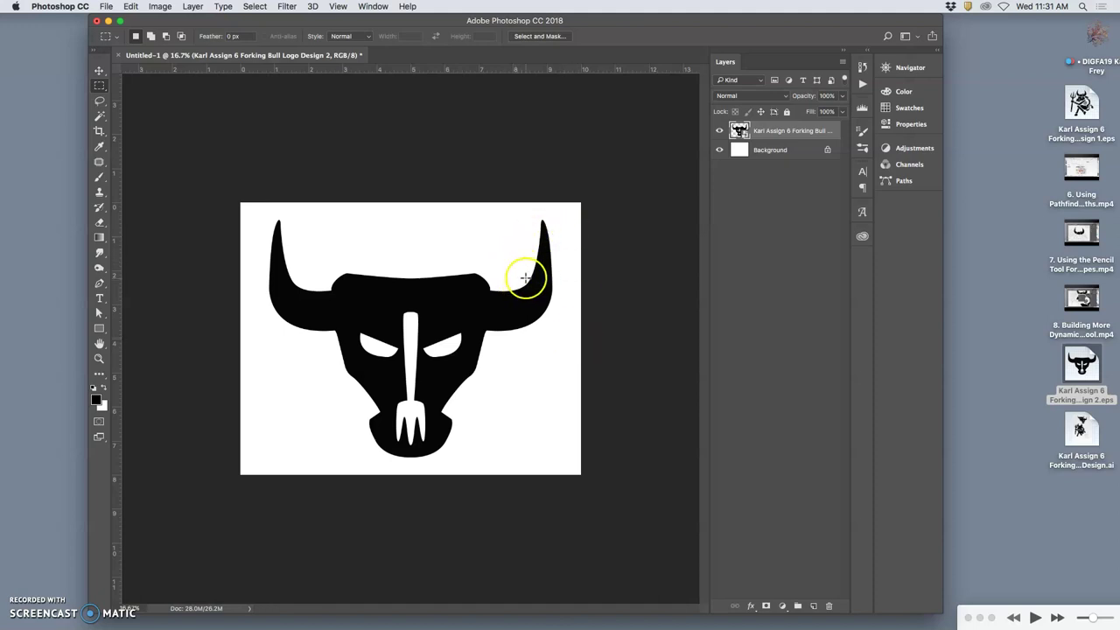
key("super+minus")
key("super+minus")
key("super+plus")
key("super+plus")
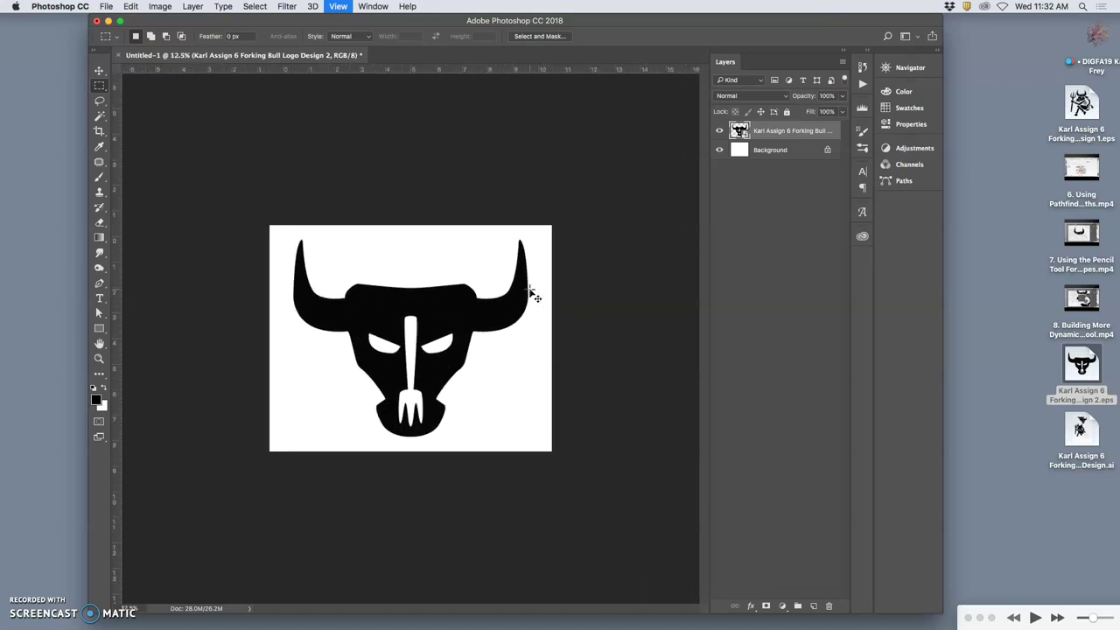
left_click(521, 292)
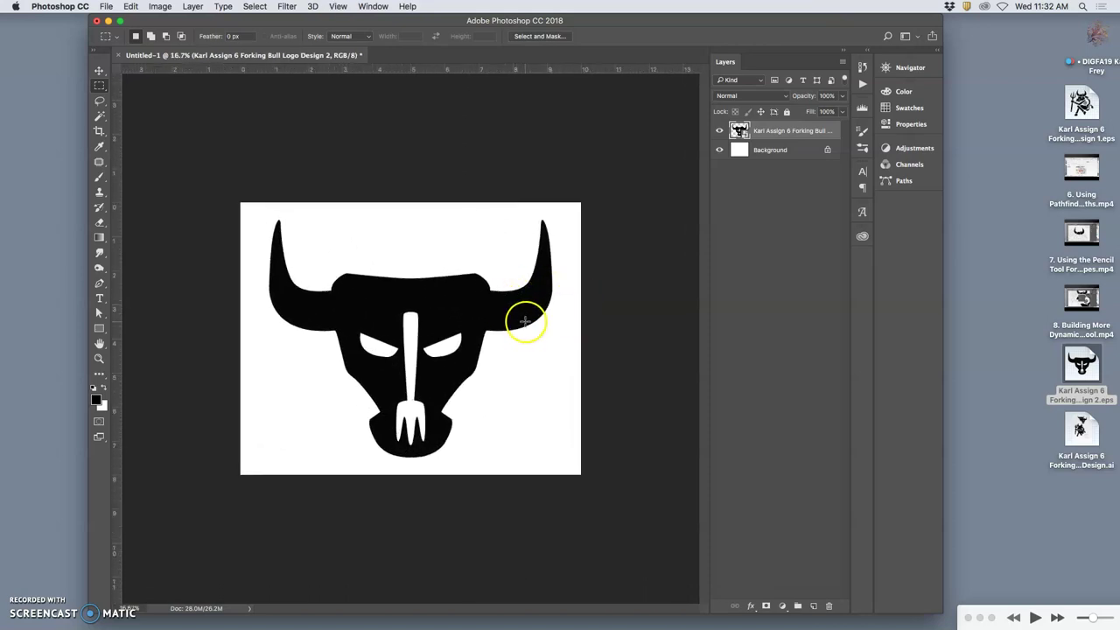
- Save the bull head document to the desktop in Photoshop format, named with the first name followed by "Assign 6 Black Logo 1"
left_click(106, 6)
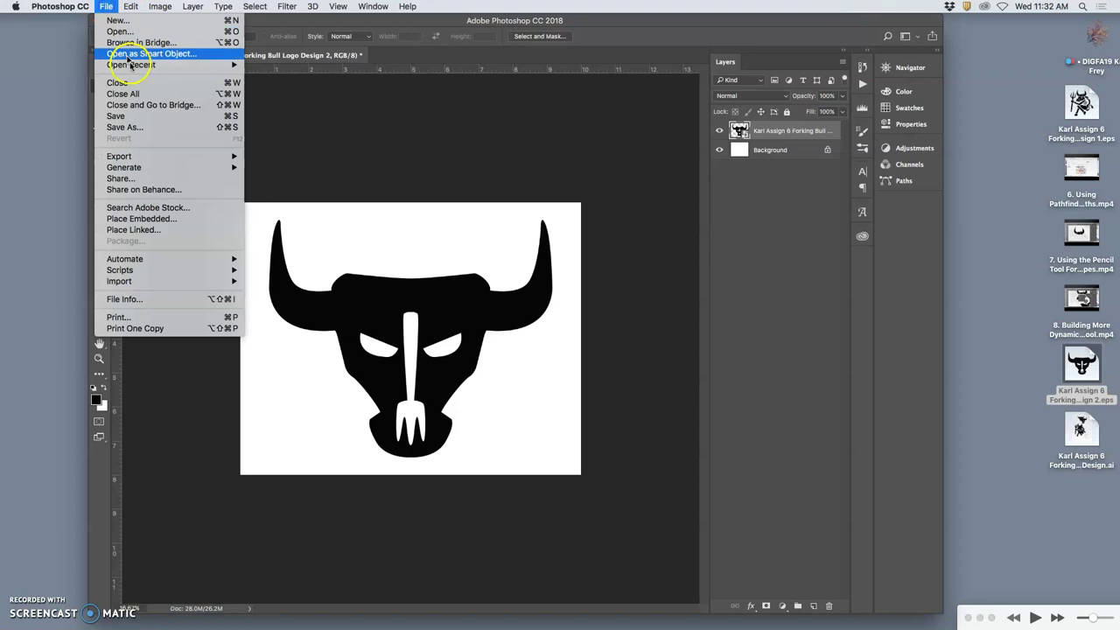
left_click(136, 127)
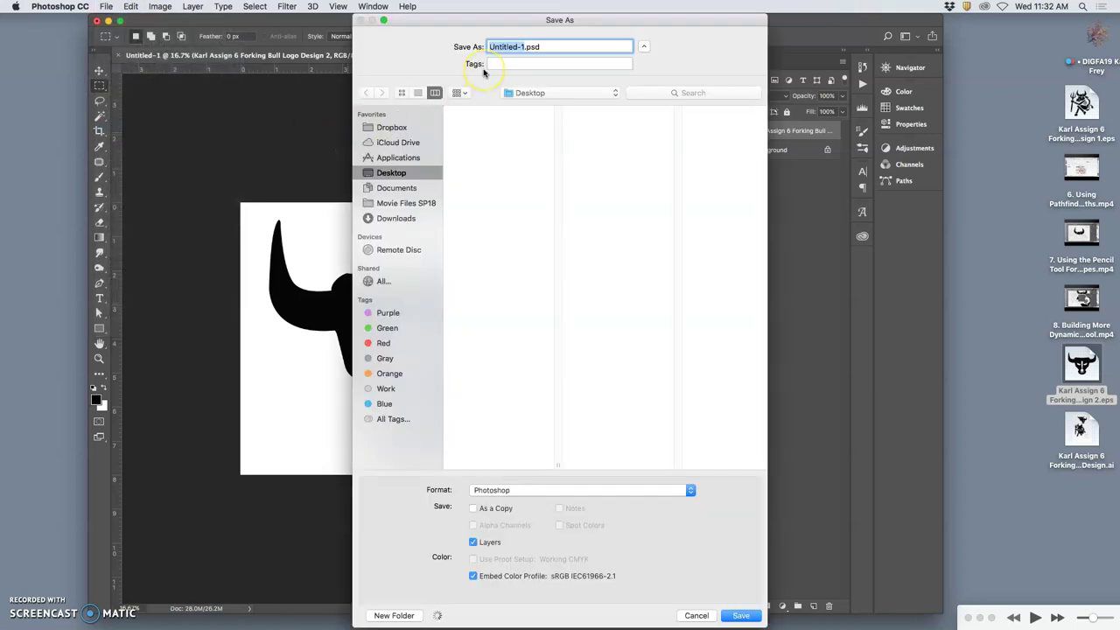
type("Karl Assign 6 Black Logo")
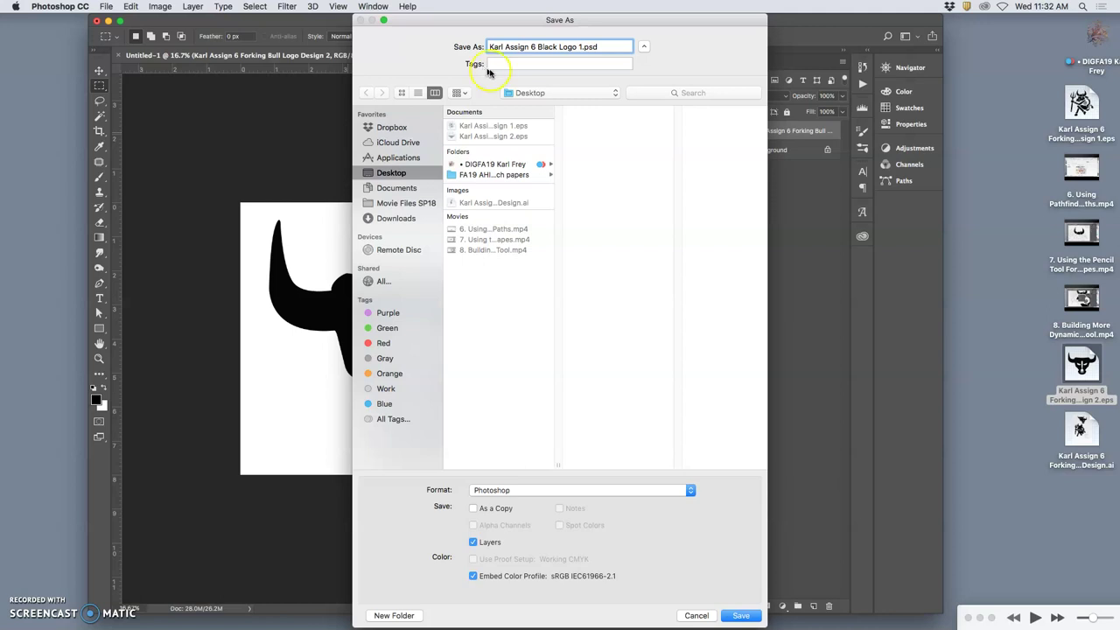
left_click(741, 616)
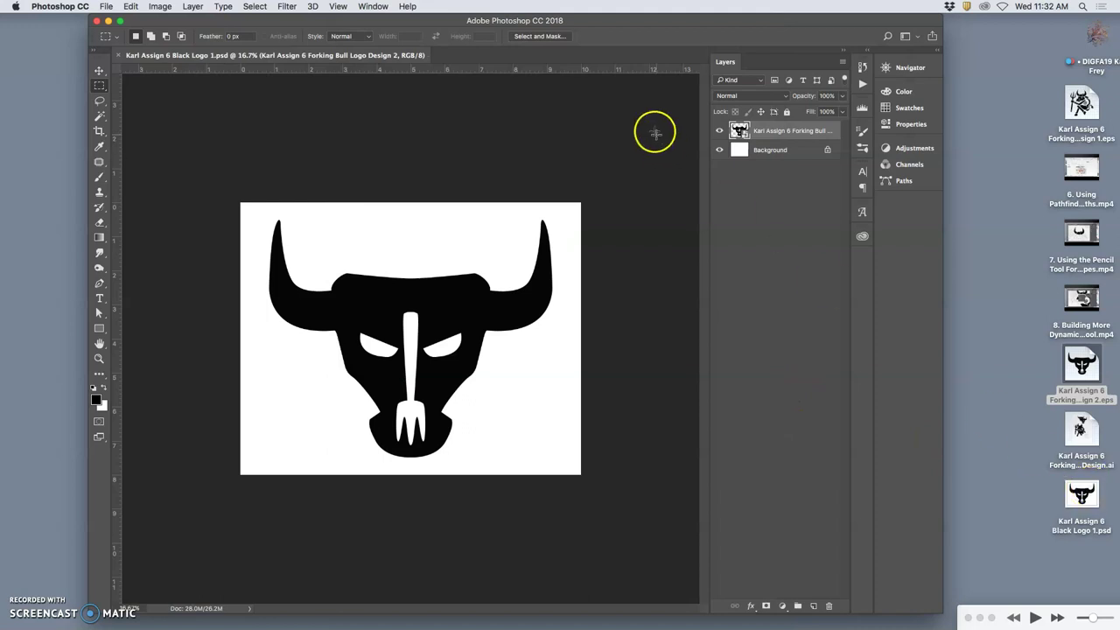
- Toggle the visibility of the bull head and Background layers to inspect each one separately
left_click(719, 131)
left_click(719, 130)
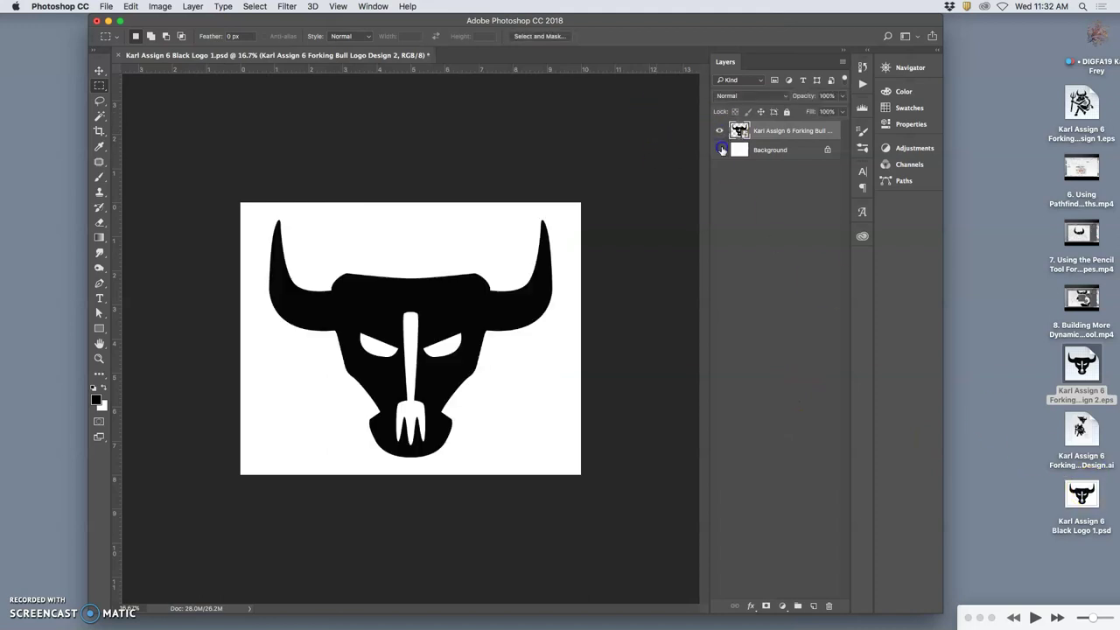
left_click(721, 150)
left_click(721, 150)
left_click(719, 131)
left_click(719, 130)
left_click(718, 131)
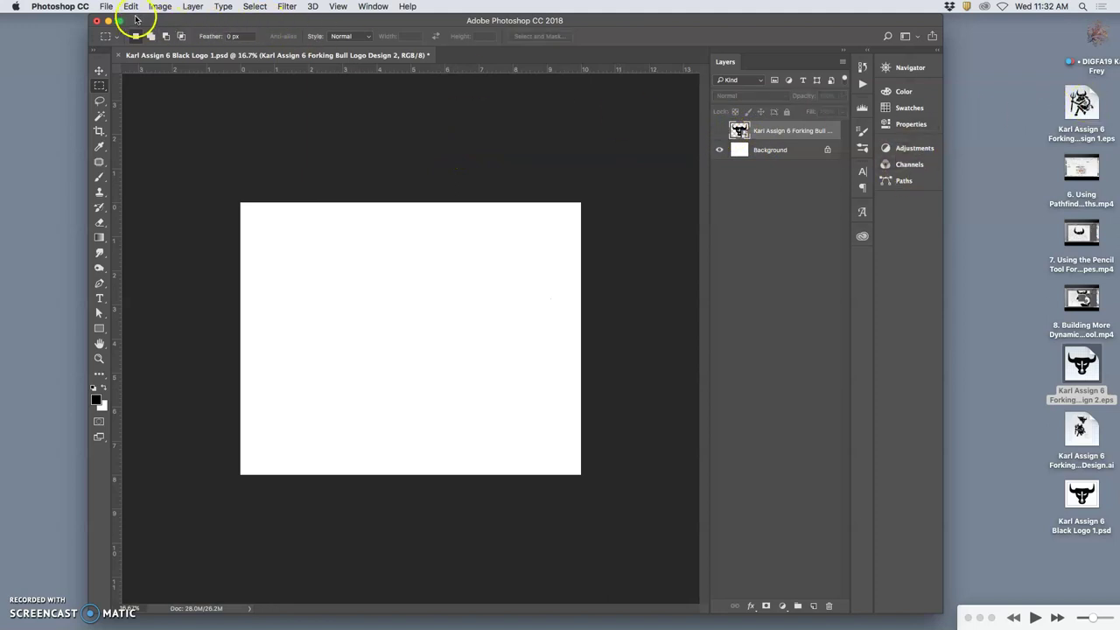
left_click(718, 131)
- Close the bull head document and create a new portrait document, 8 by 10 inches at 350 pixels/inch
left_click(118, 55)
left_click(522, 217)
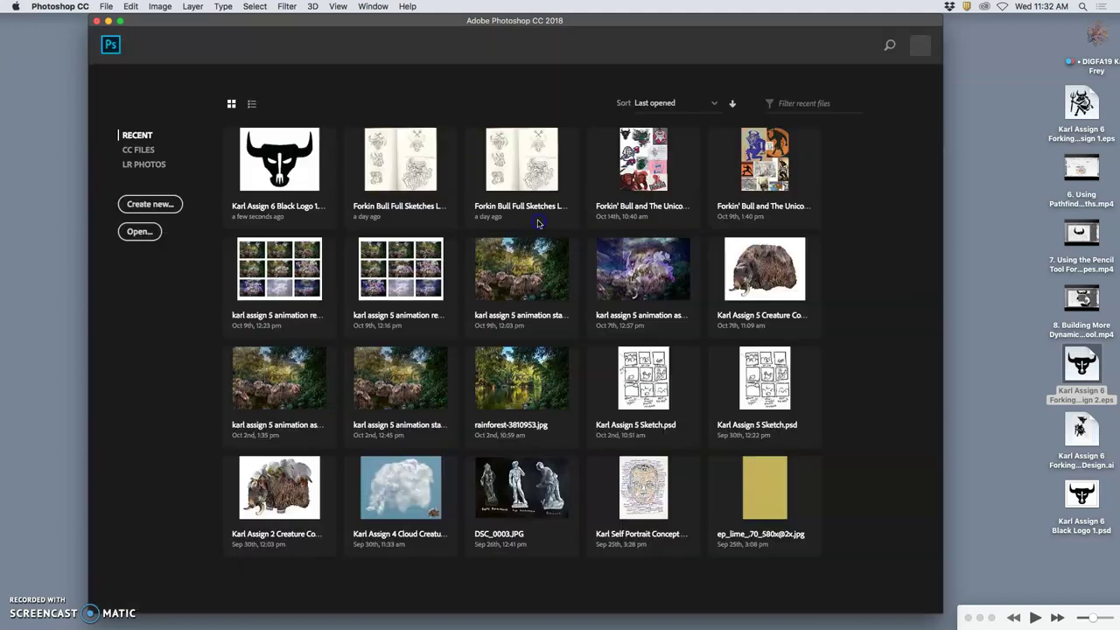
left_click(107, 7)
left_click(115, 30)
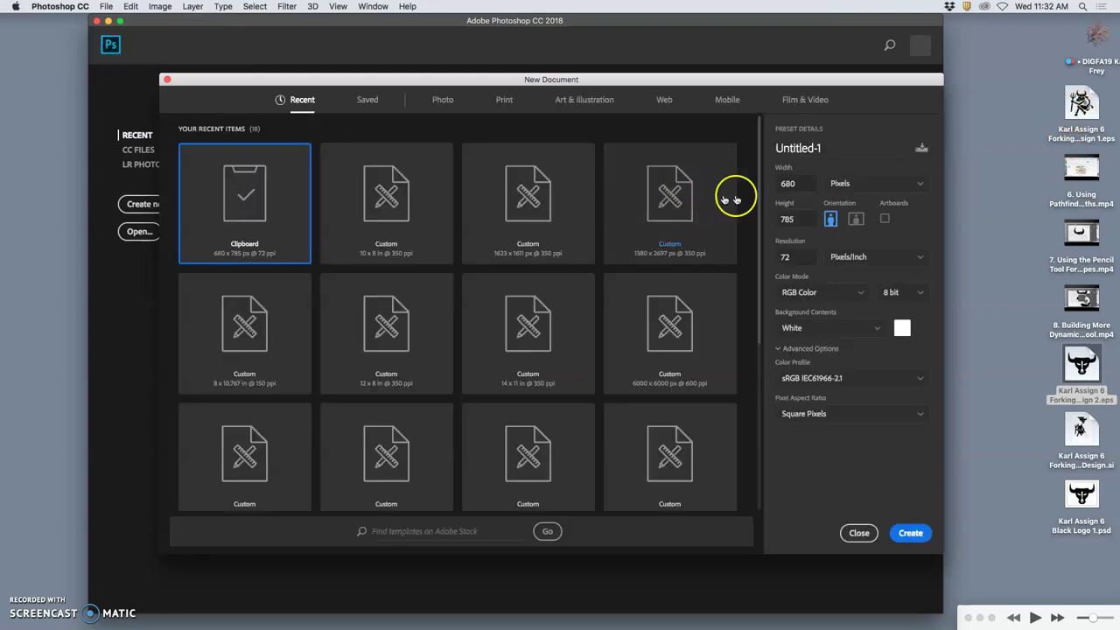
left_click(840, 185)
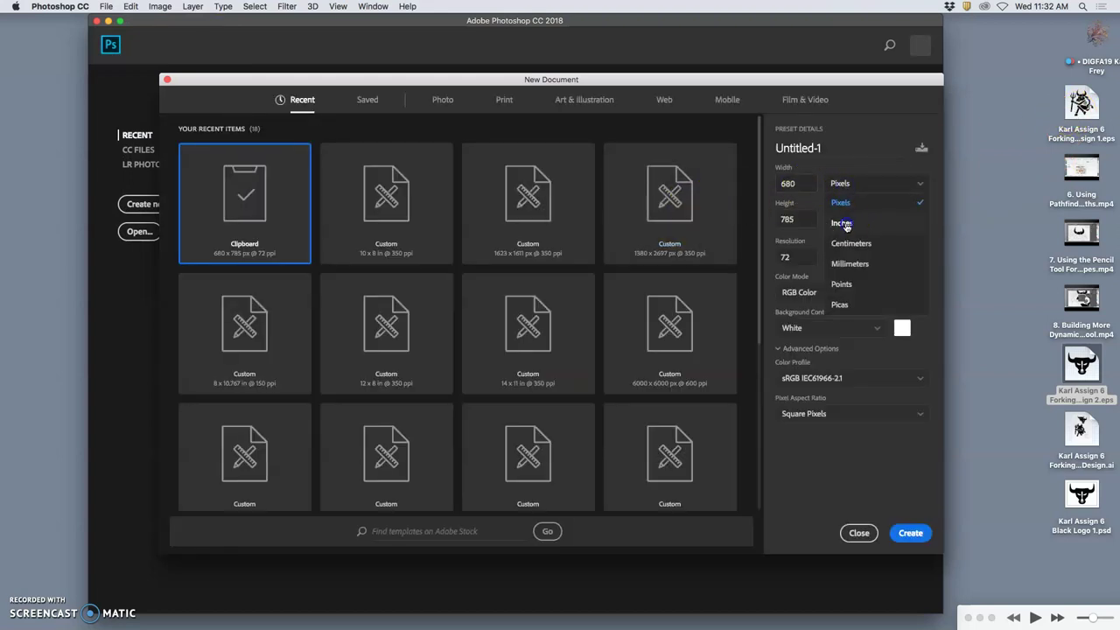
left_click(843, 222)
left_click(770, 189)
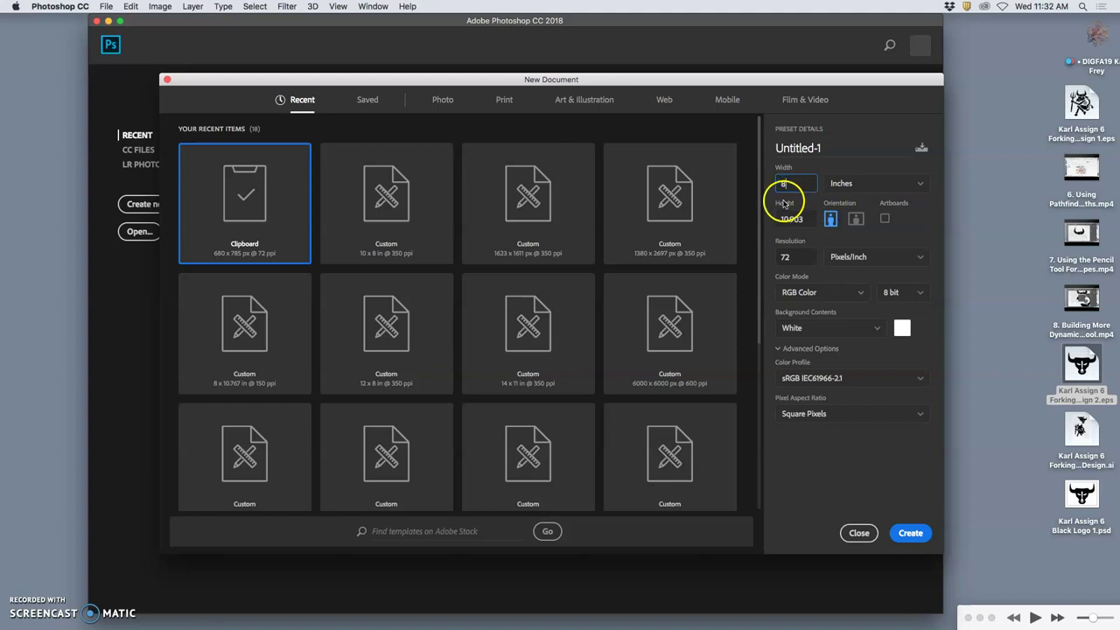
type("10")
left_click(800, 257)
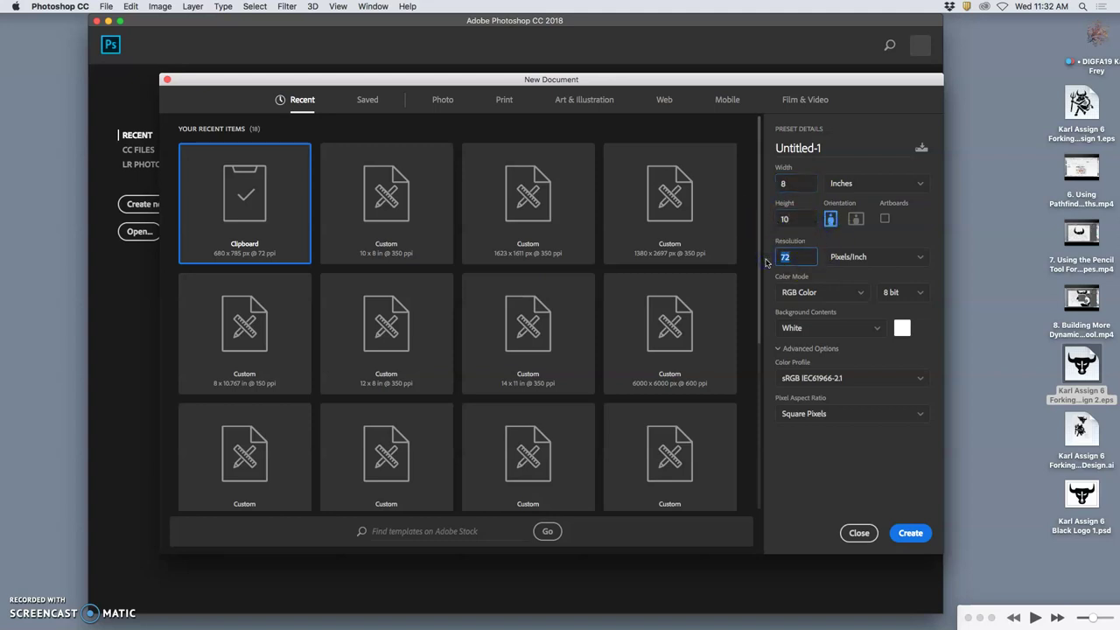
type("350")
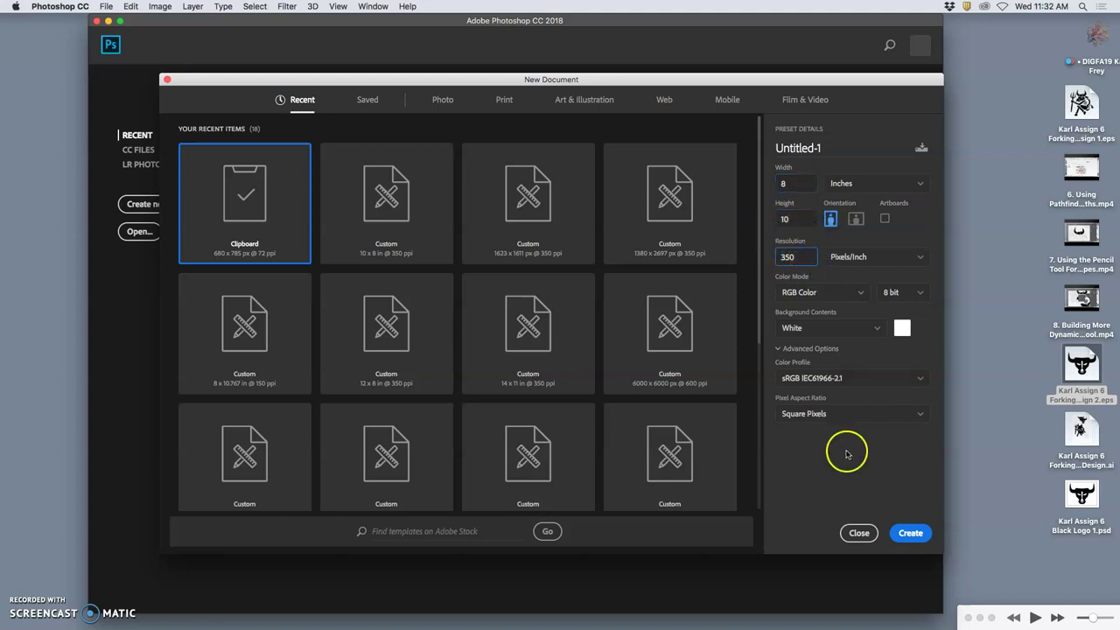
left_click(911, 532)
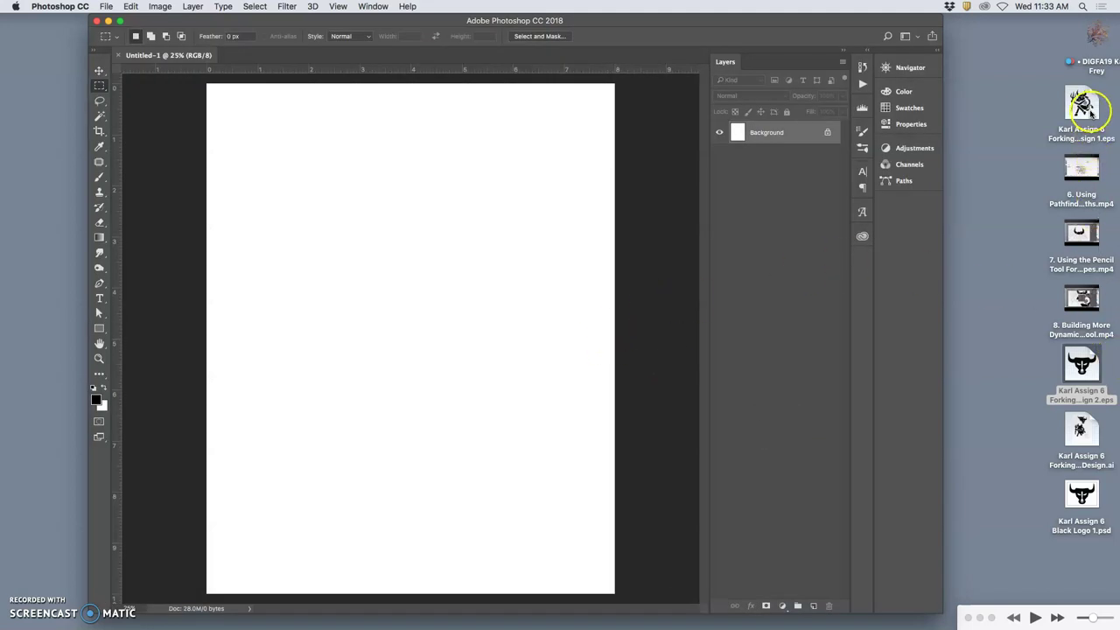
- Place the Forking Bull Logo Design 1.eps desktop file on the canvas and scale it from its center to about 77%
left_click_drag(1081, 105, 581, 354)
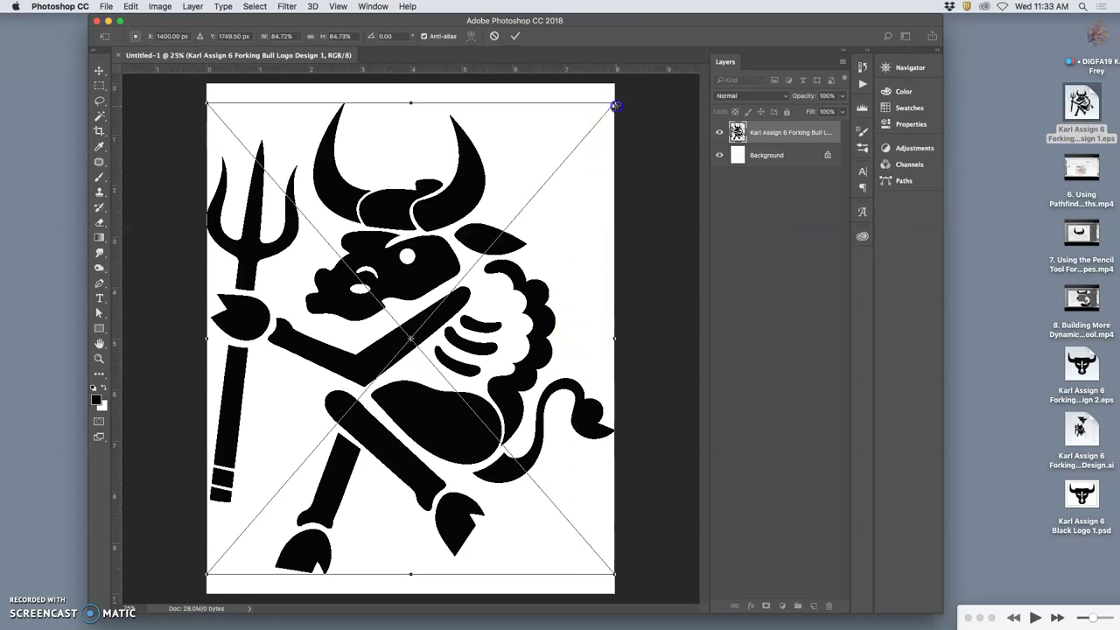
left_click_drag(616, 106, 595, 124)
key("super+minus")
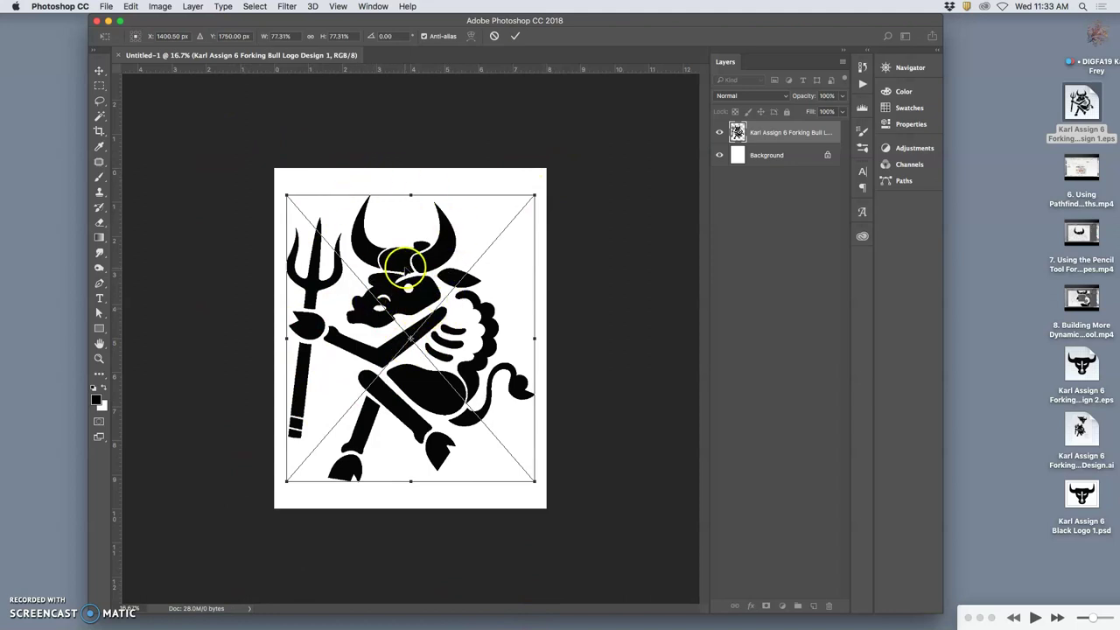
- Shift the full bull logo slightly up and right to about X 1418.5 px, Y 1660 px, and commit the placement
key("Up")
key("Up")
key("Up")
key("Up")
key("Up")
key("Up")
key("Up")
key("Up")
key("Up")
key("Up")
key("Up")
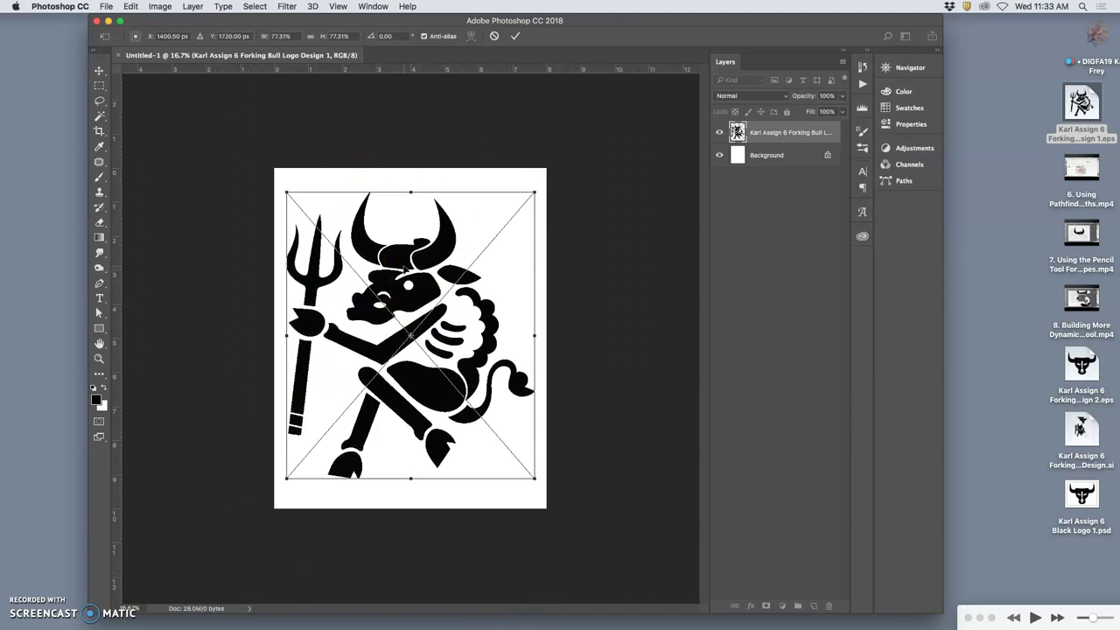
left_click_drag(404, 254, 407, 252)
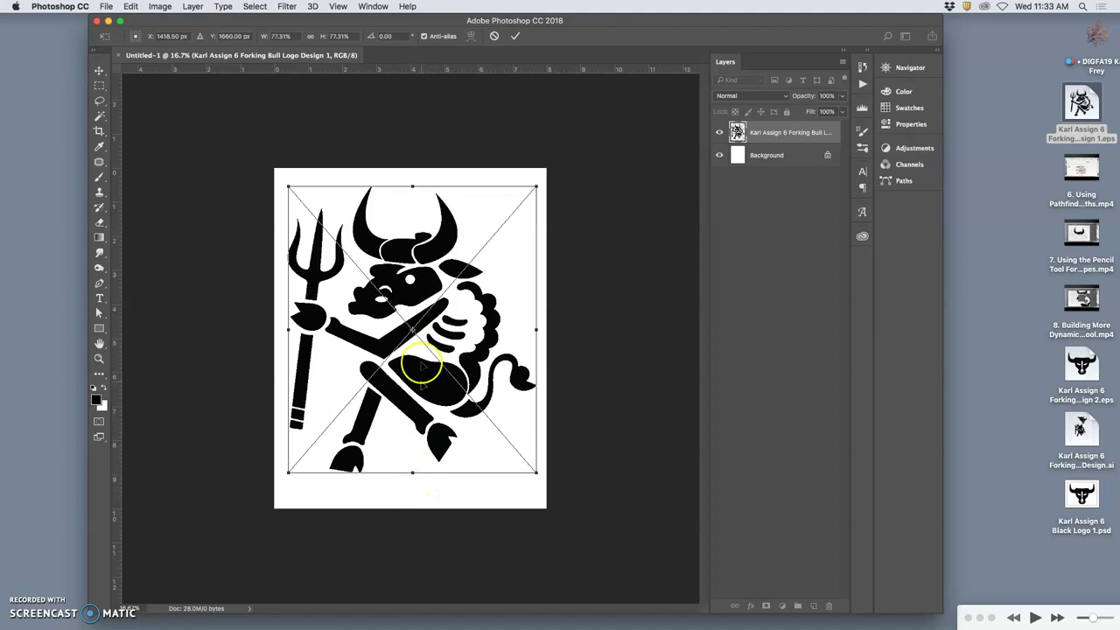
key("Return")
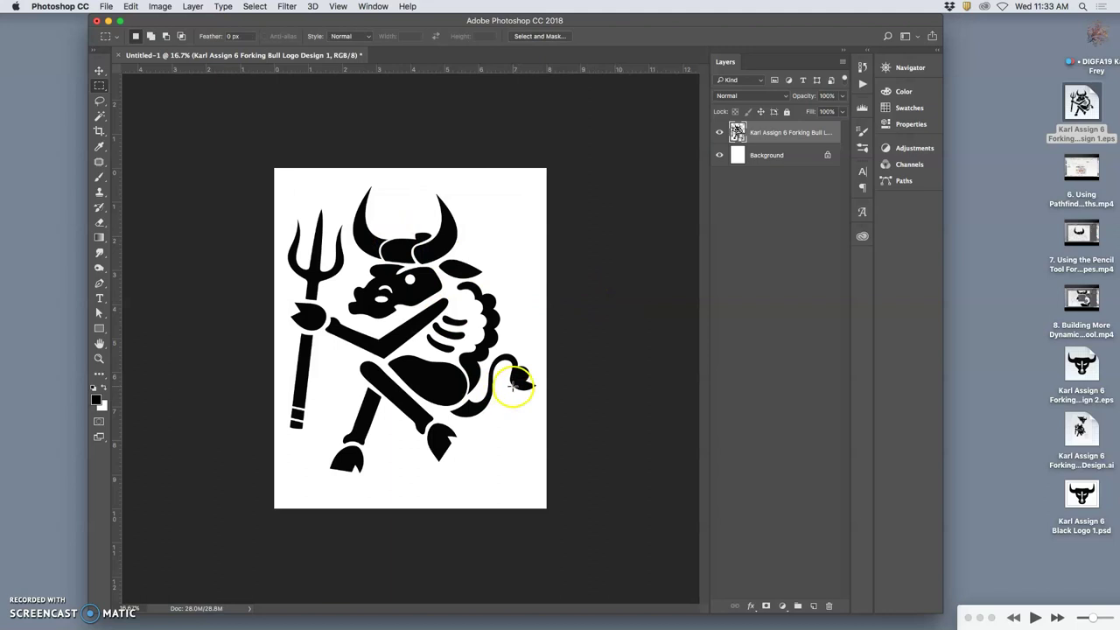
- Scale the placed full bull logo down slightly around its center to widen the margins, and commit the transform
key("super+t")
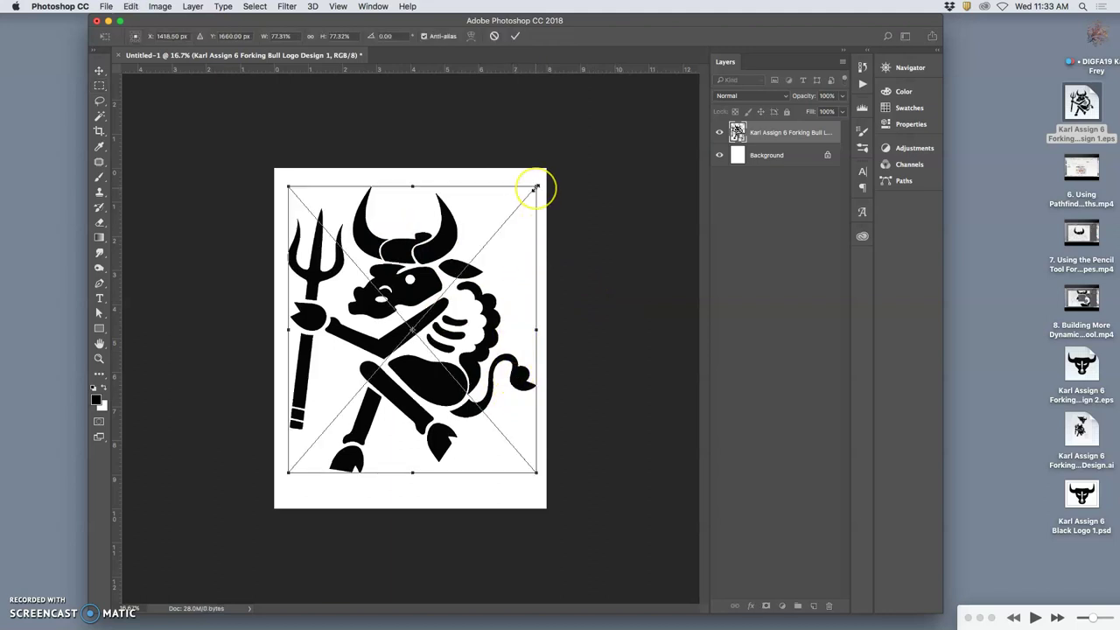
left_click_drag(536, 189, 523, 188)
key("Return")
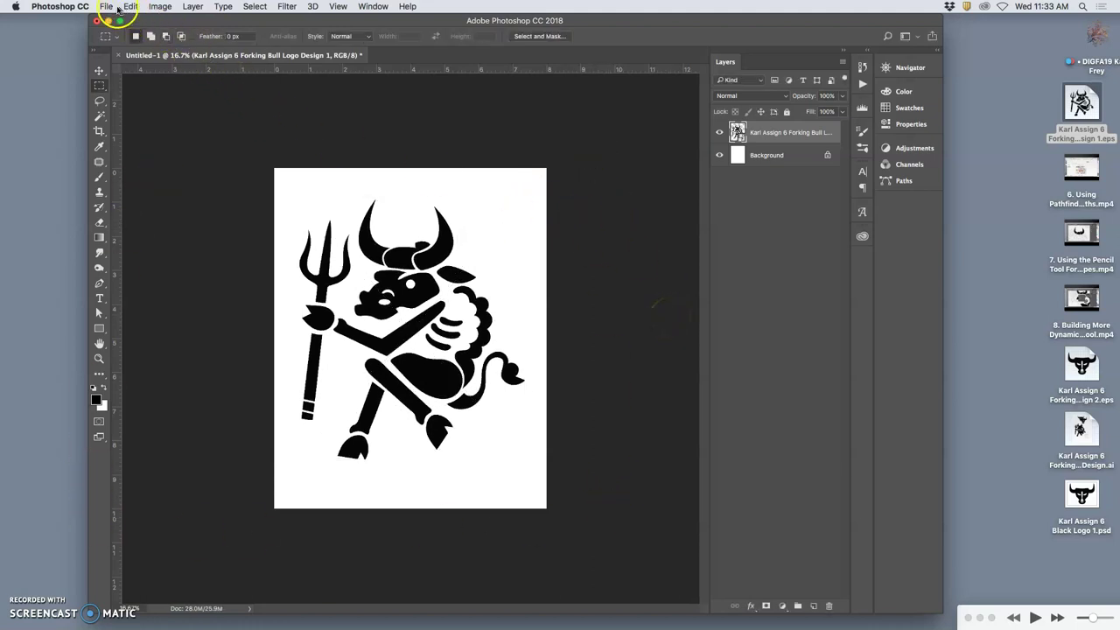
- Save the full bull document to the Desktop in Photoshop format as the Assign 6 Black Logo 2.psd file, keeping its layers
left_click(112, 9)
left_click(132, 143)
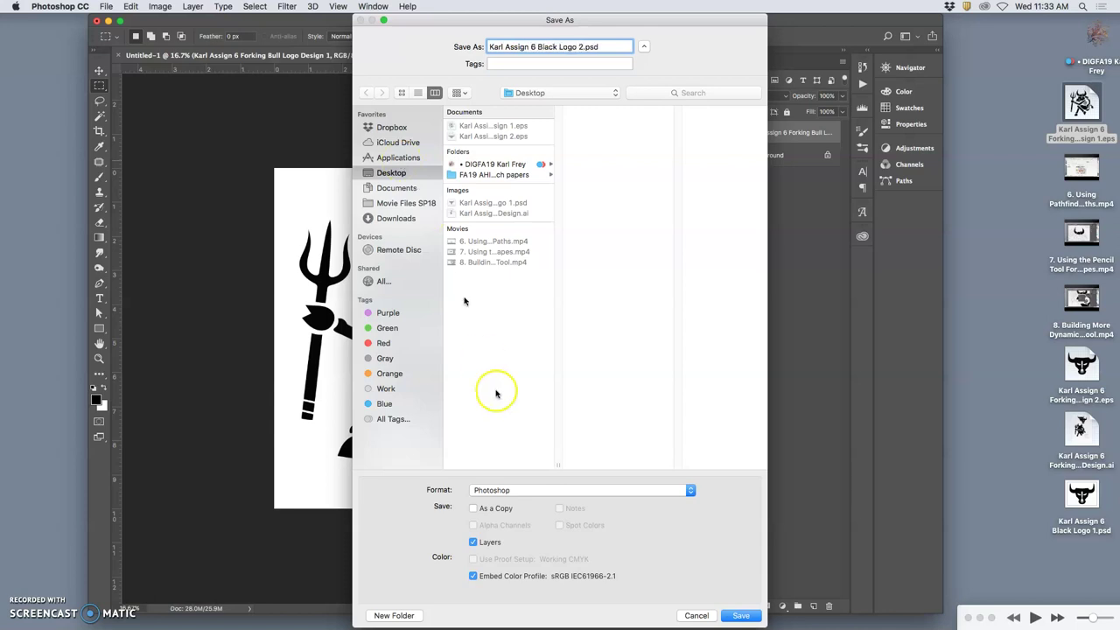
left_click(739, 616)
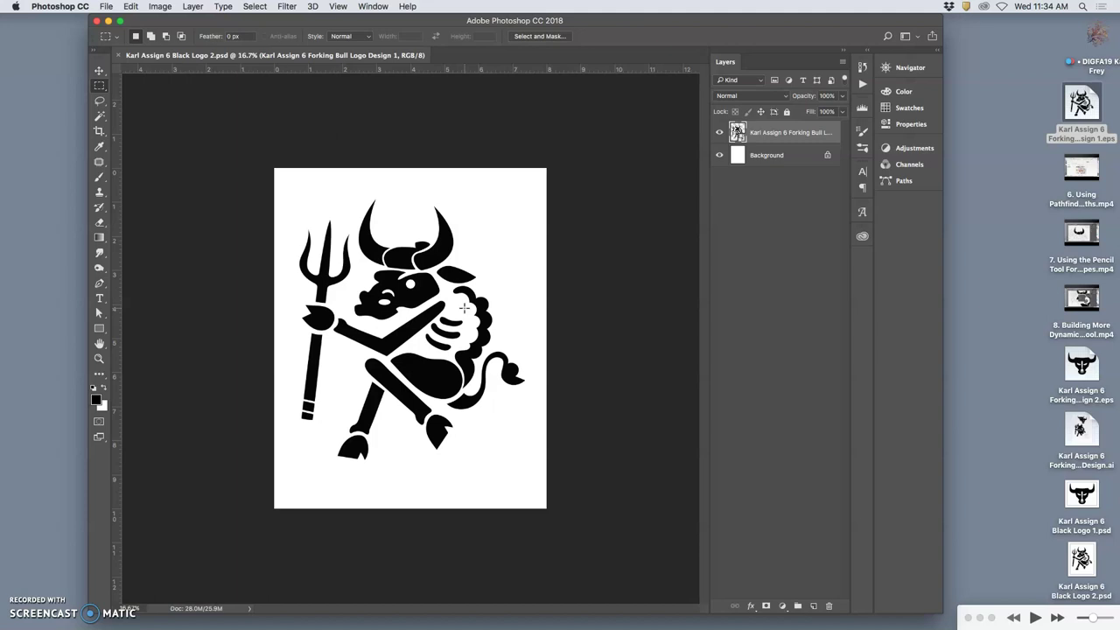
- Duplicate the white Background layer and fill the copy with 50% Gray
left_click(768, 156)
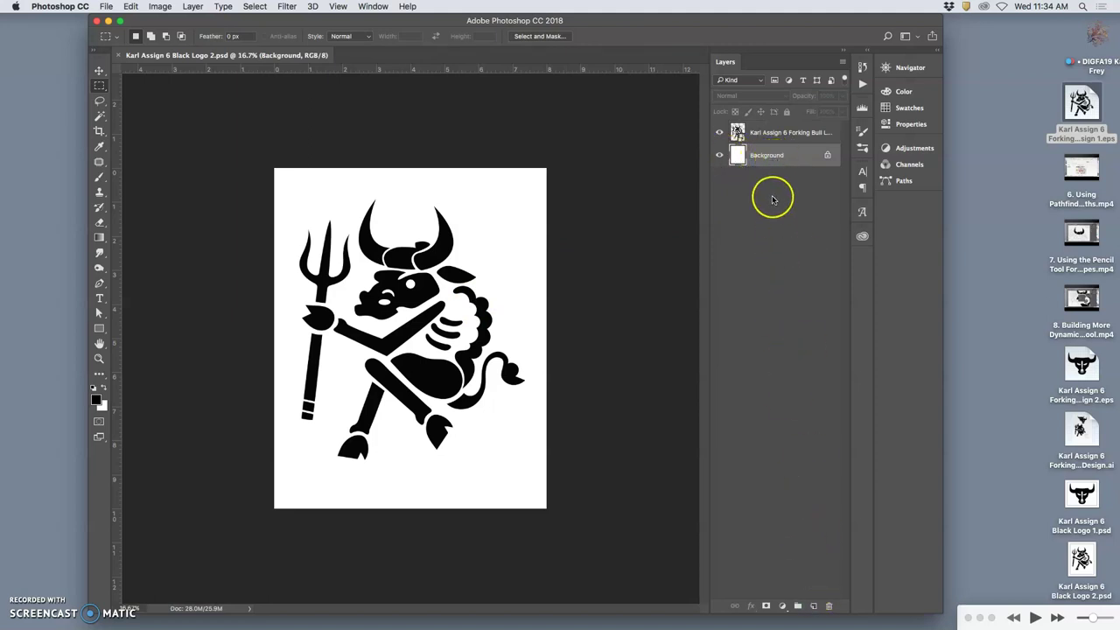
key("super+j")
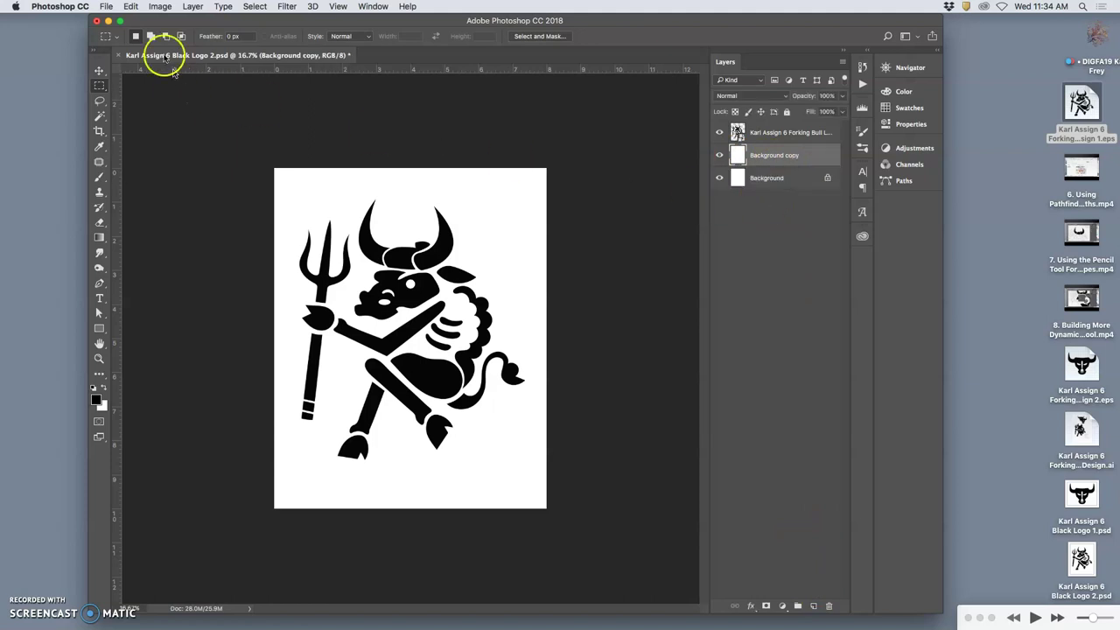
left_click(130, 6)
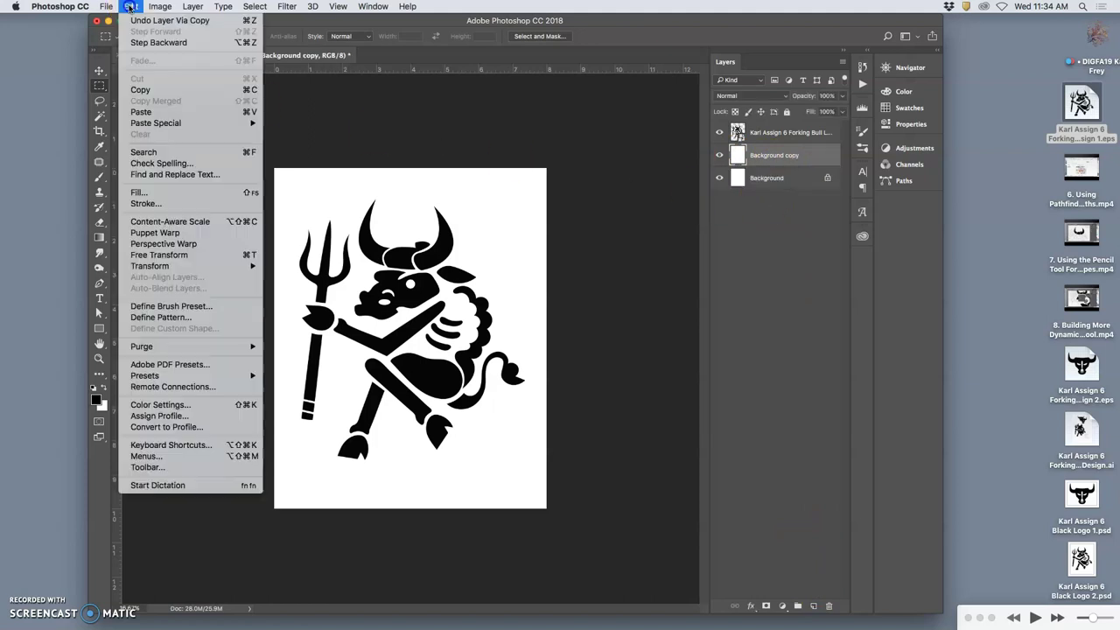
left_click(140, 191)
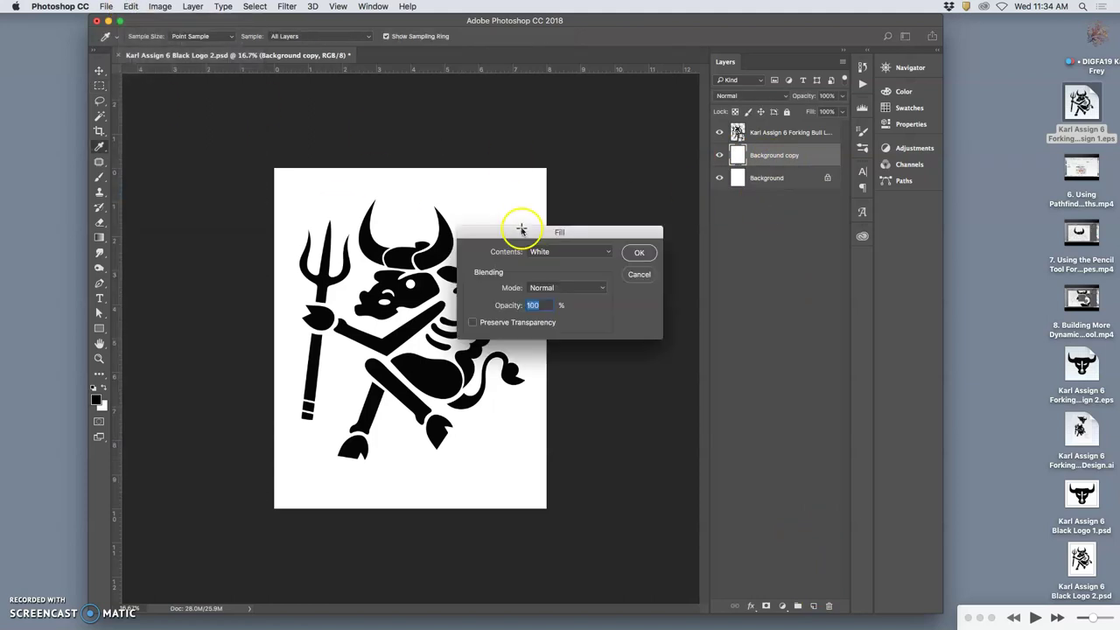
left_click(601, 253)
left_click(580, 242)
left_click(641, 253)
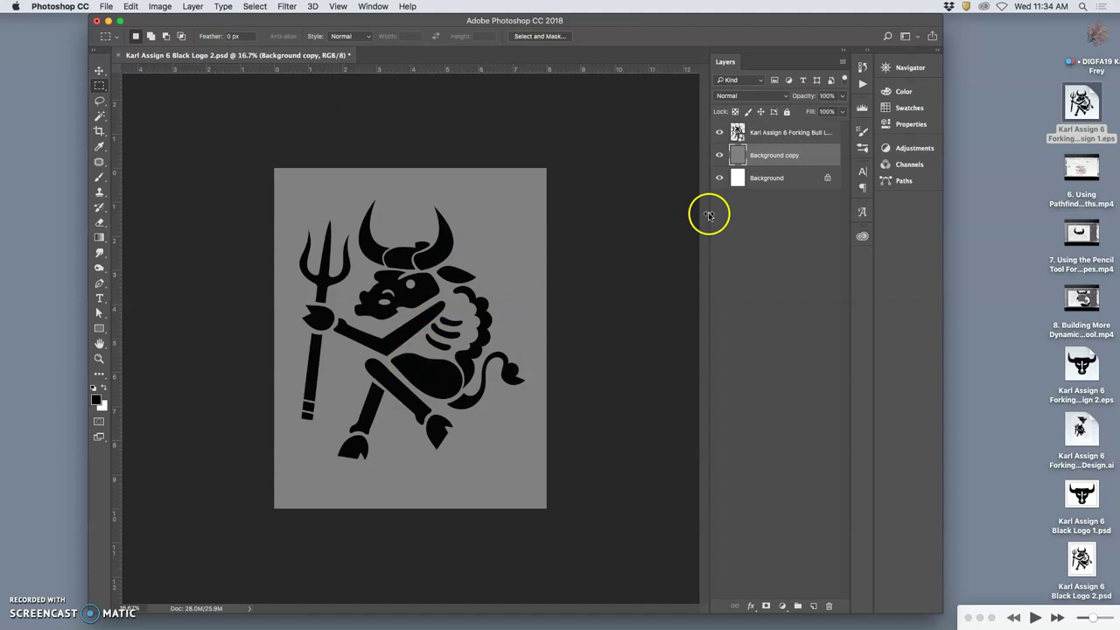
- Duplicate the gray background layer and fill the new copy with Black
key("super+j")
left_click(130, 6)
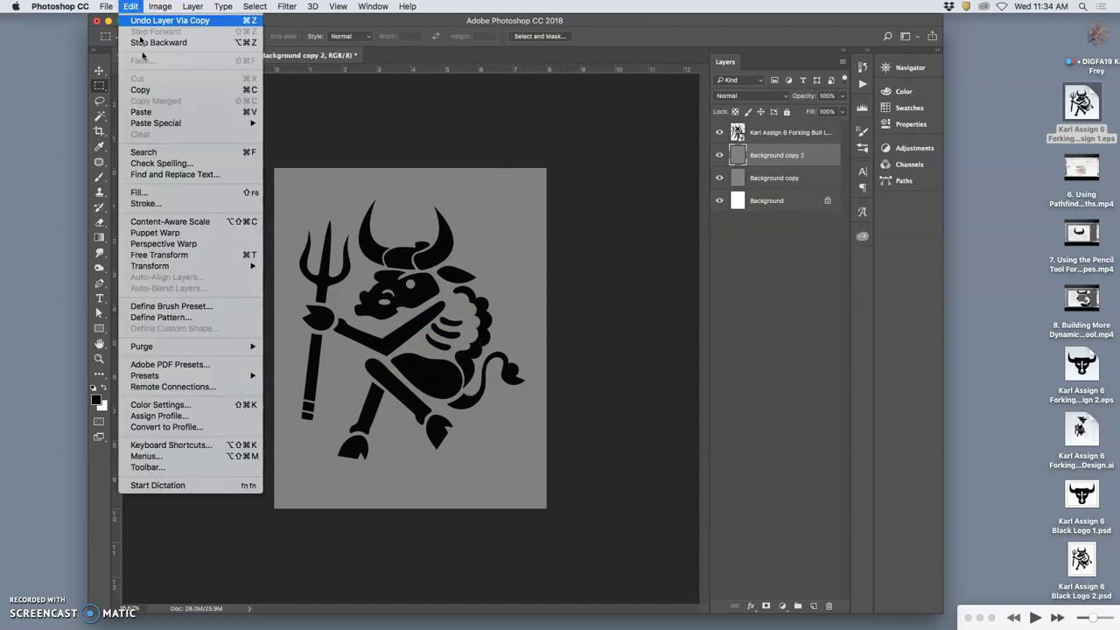
left_click(144, 192)
left_click(551, 251)
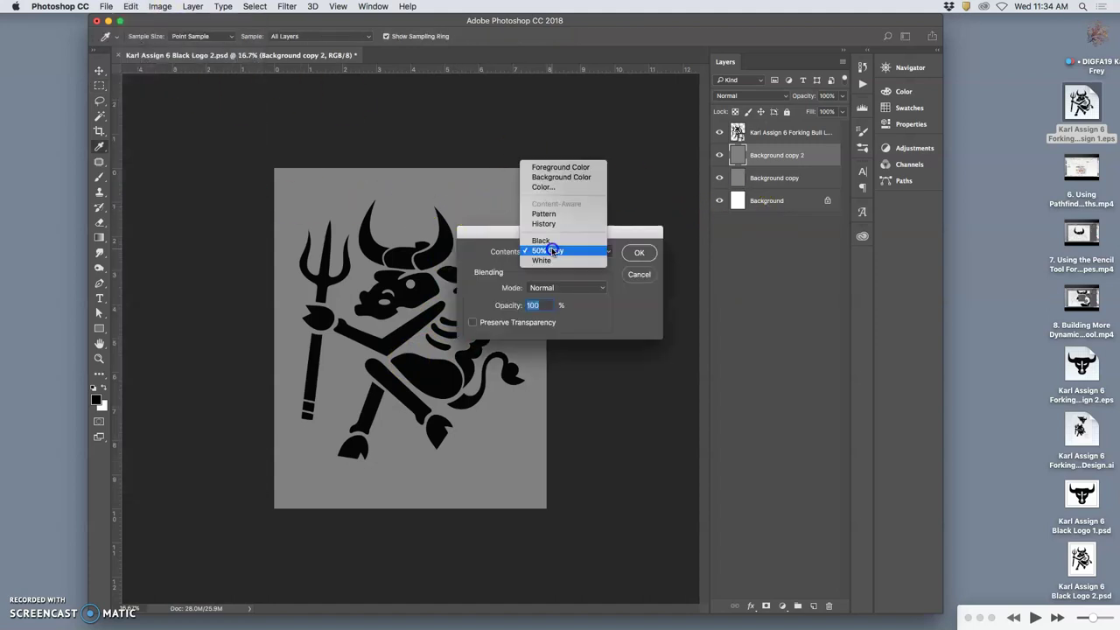
left_click(540, 240)
left_click(638, 252)
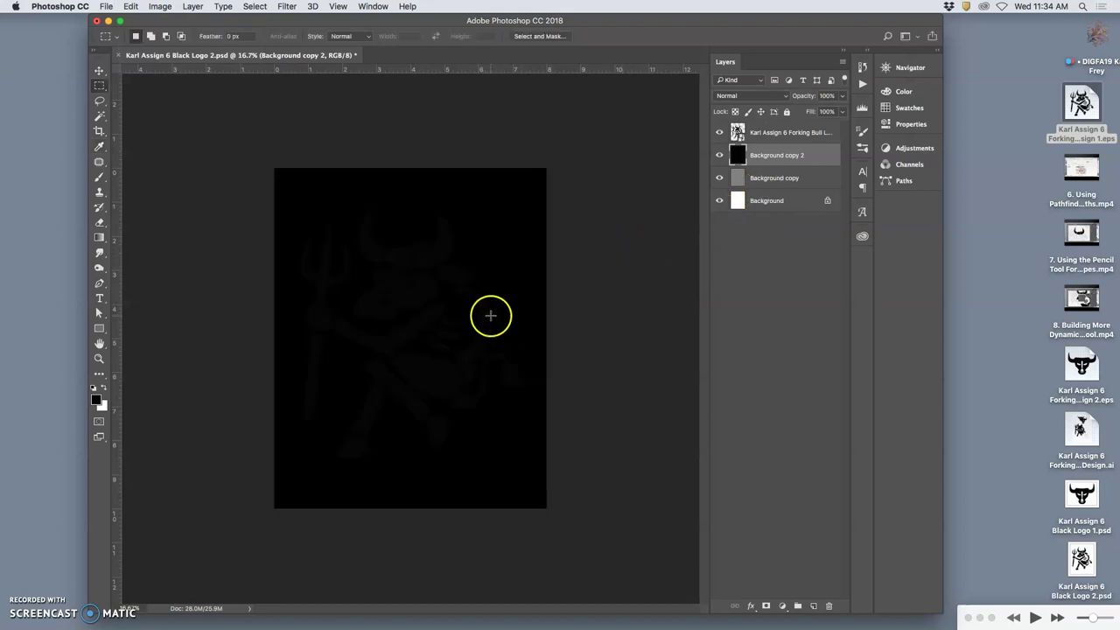
- Examine how the bull logo's shapes read against the black background at magnifications up to 100%
key("super+equal")
key("super+equal")
key("super+equal")
key("super+equal")
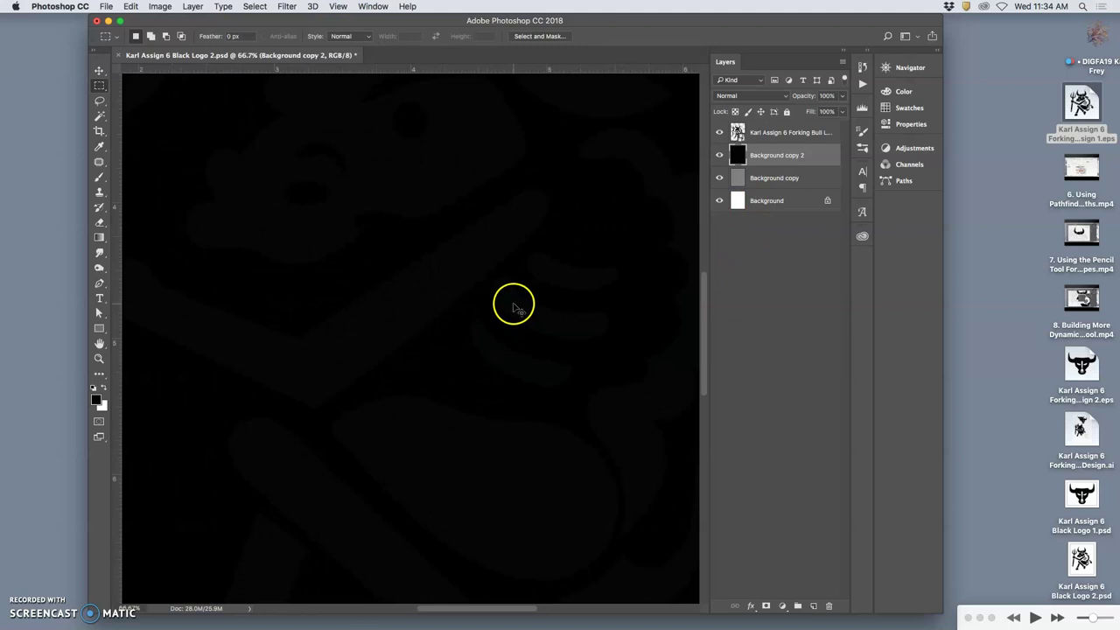
key("super+equal")
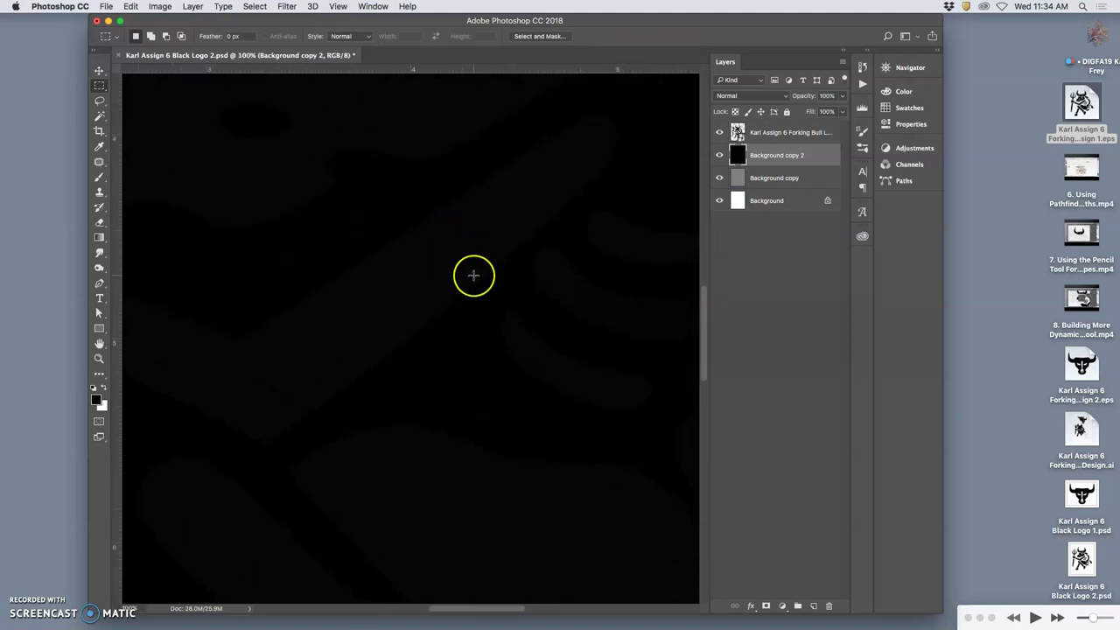
key("super+minus")
key("super+minus")
key("super+minus")
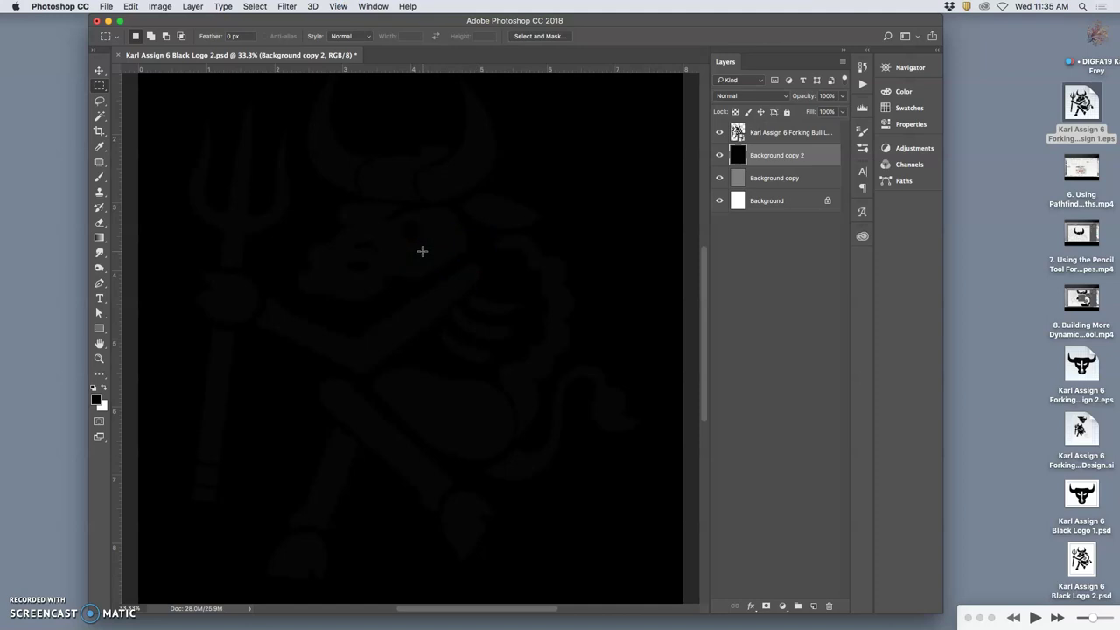
key("super+minus")
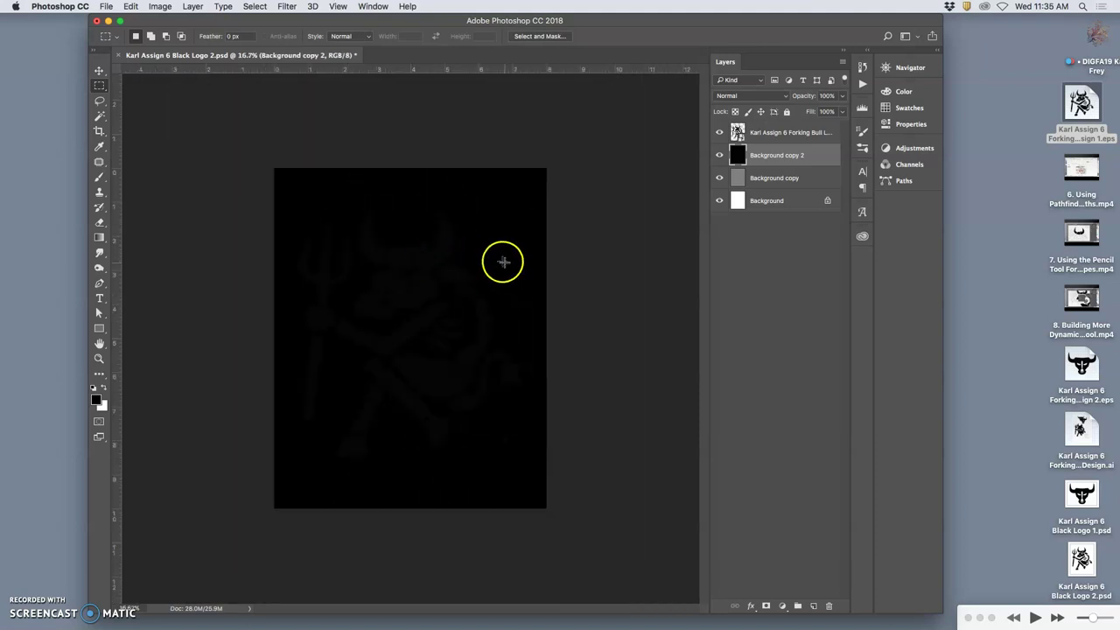
key("super+plus")
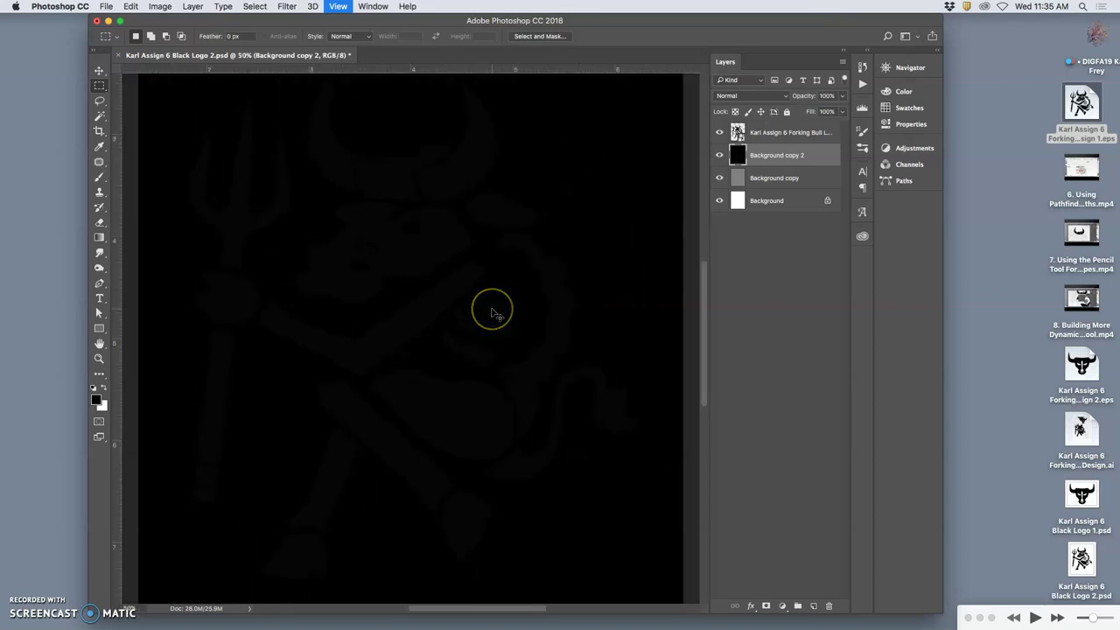
key("super+minus")
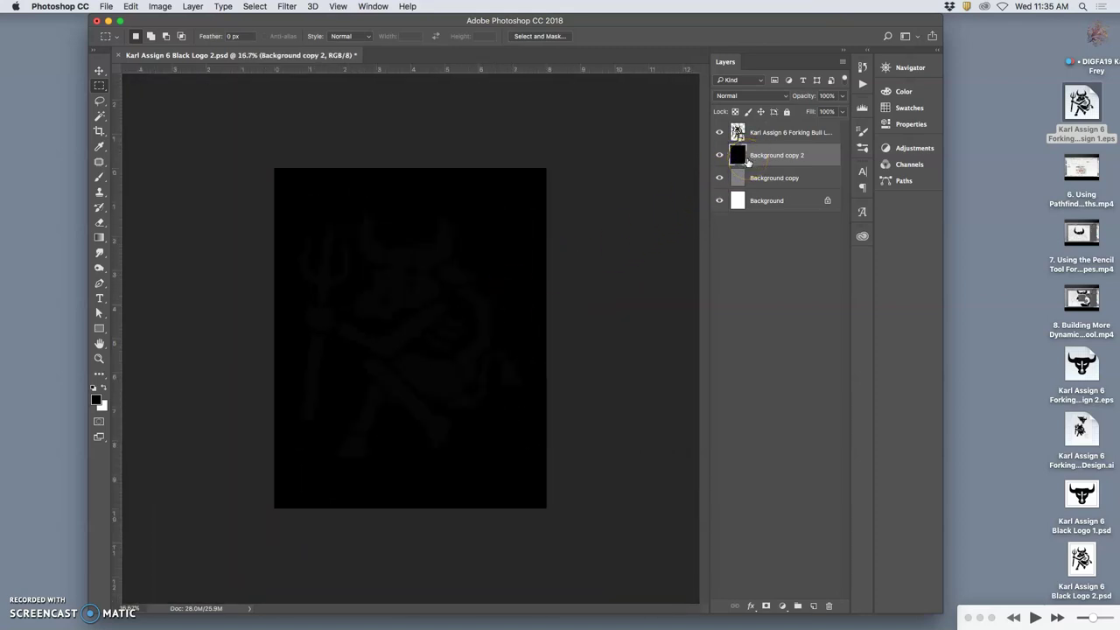
- Toggle the visibility of the black, gray and white background layers to compare the logo with and without them, ending with all shown
left_click(719, 154)
left_click(719, 177)
left_click(719, 200)
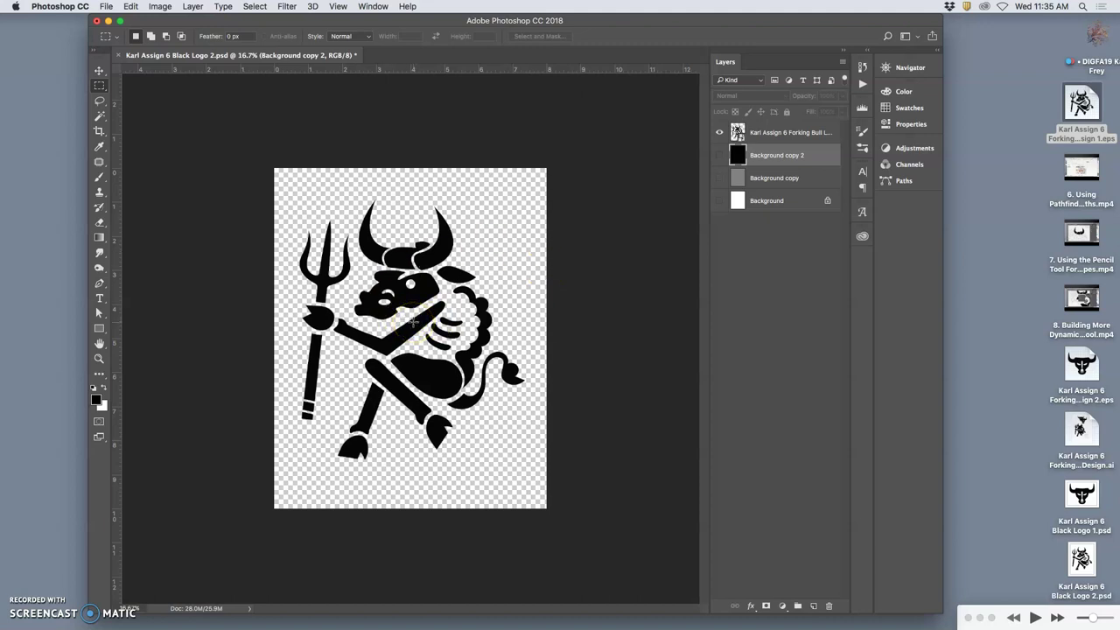
left_click(719, 155)
left_click(719, 156)
left_click(719, 156)
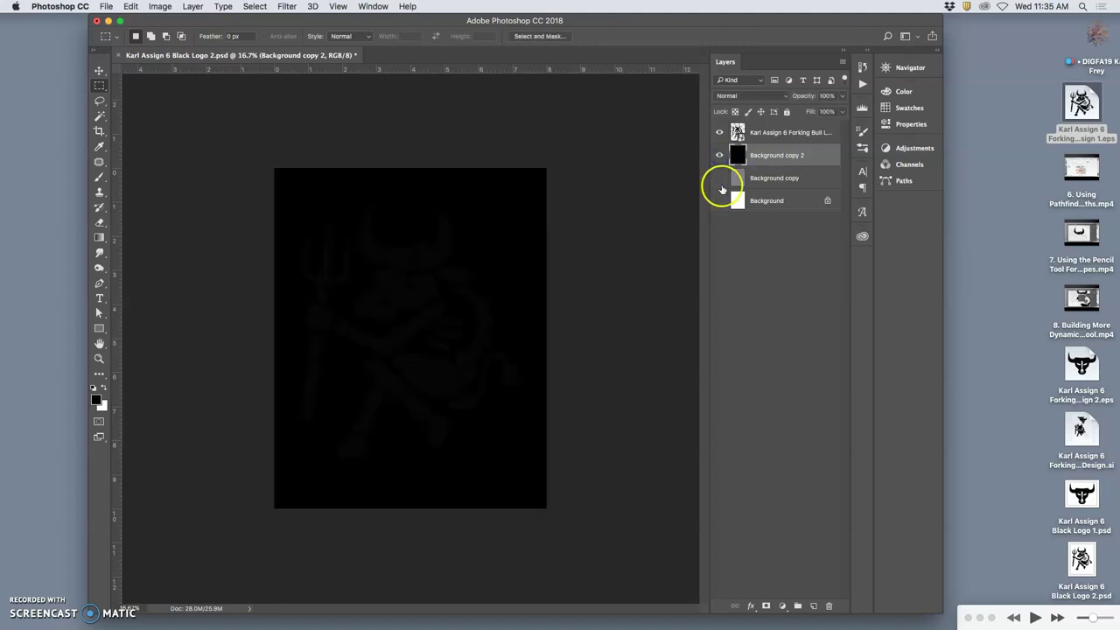
left_click(719, 180)
left_click(719, 200)
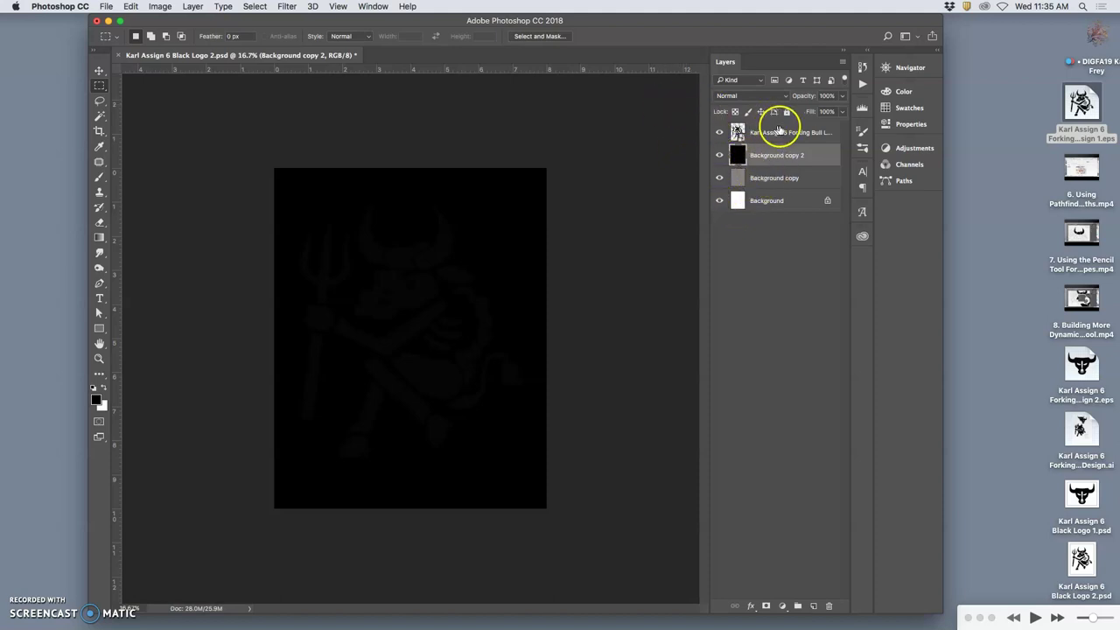
- Enable a Stroke layer style on the bull logo layer and open its stroke settings
double_click(803, 132)
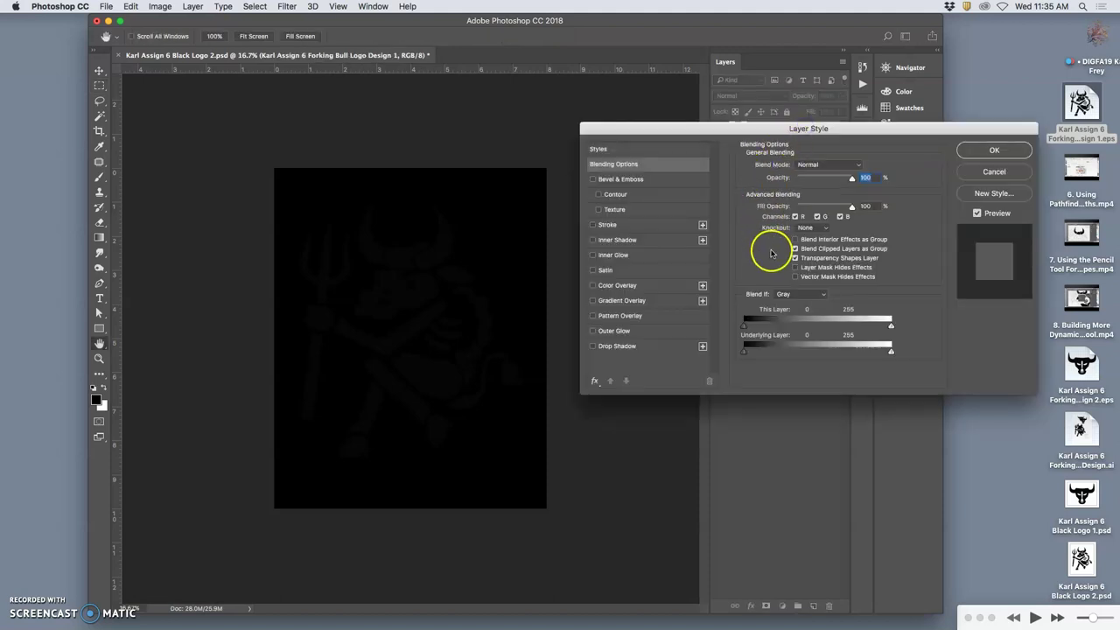
left_click(592, 225)
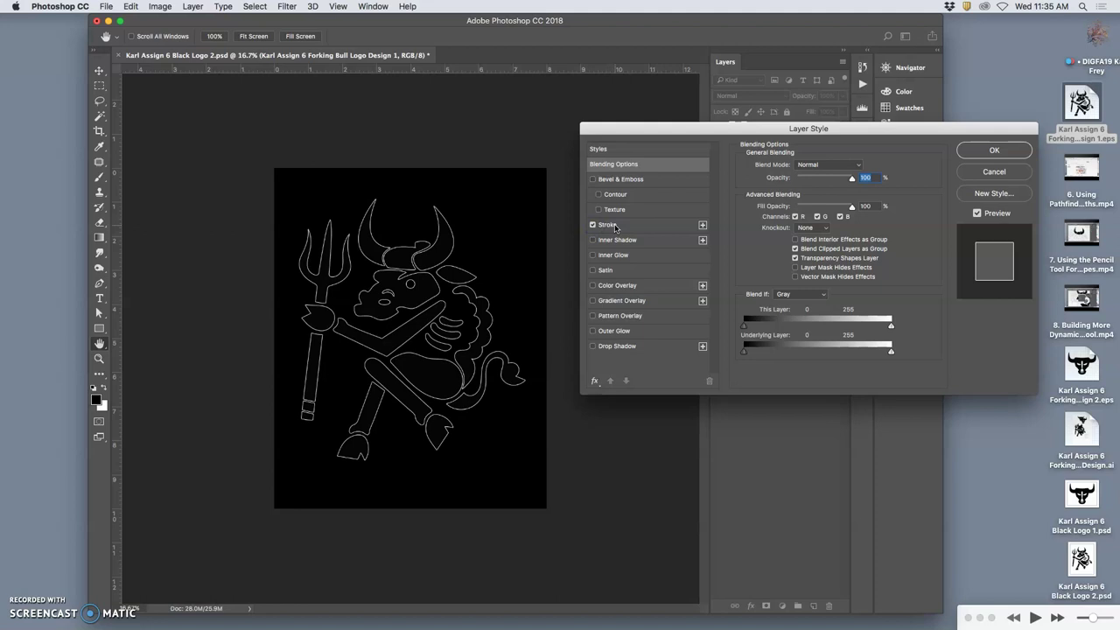
left_click(618, 225)
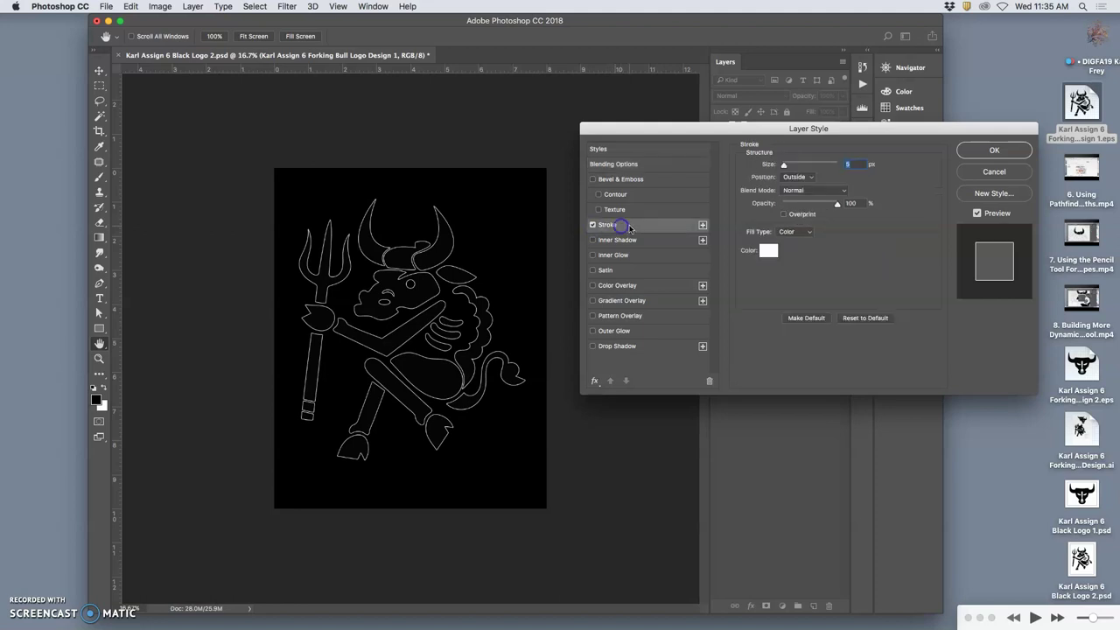